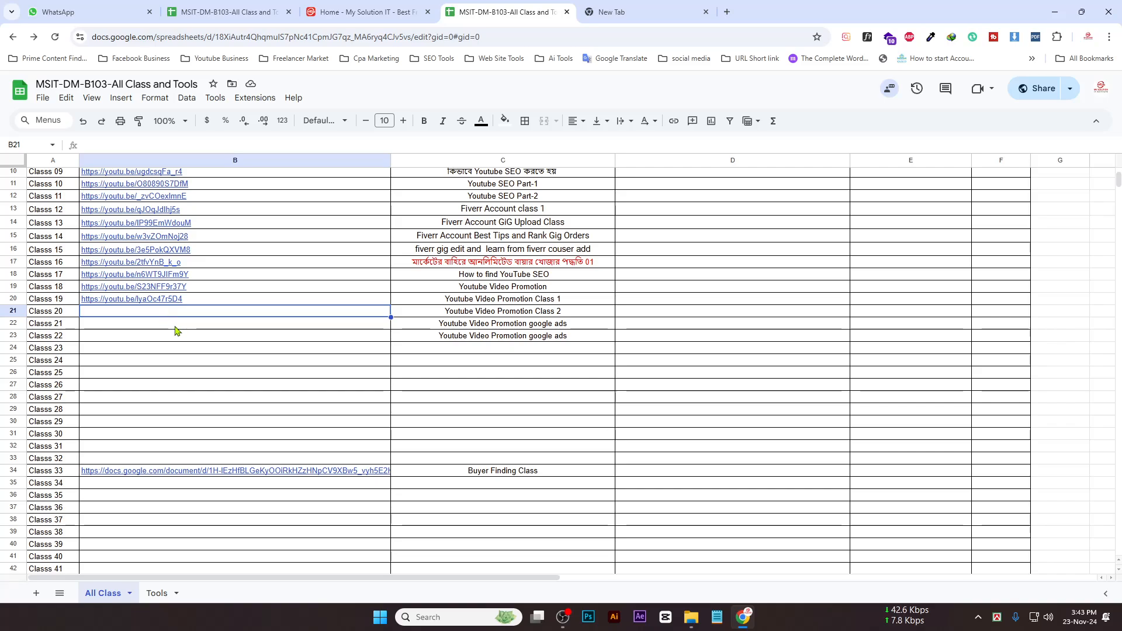
# Examine the recorded video links and subjects in the All Class sheet, including the classes without a link.
pyautogui.click(173, 329)
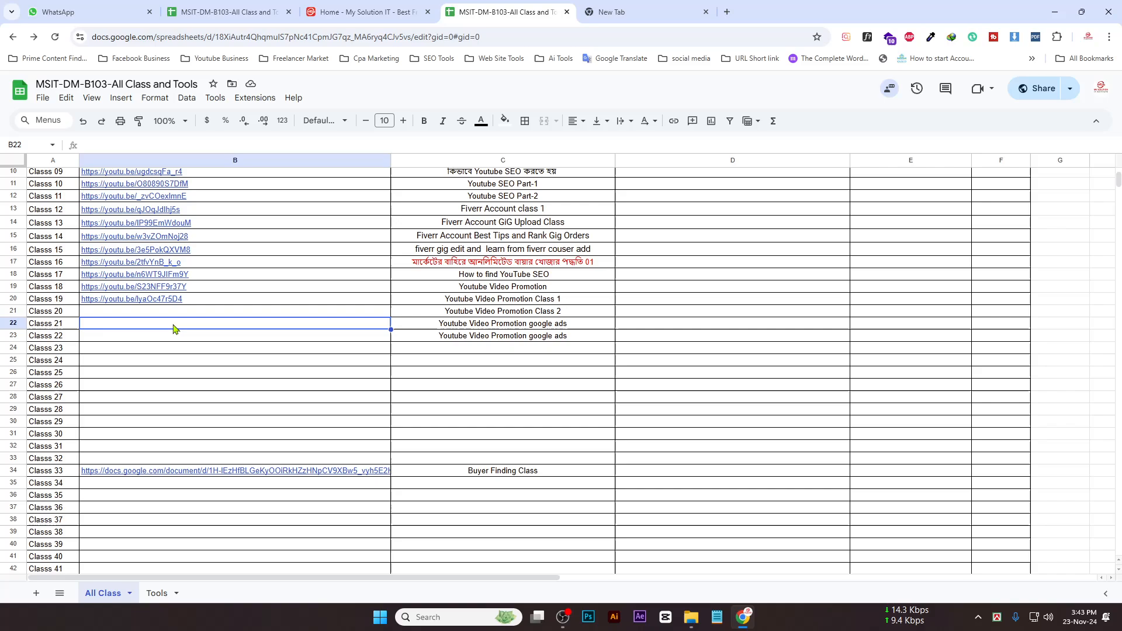
pyautogui.scroll(3, 177, 324)
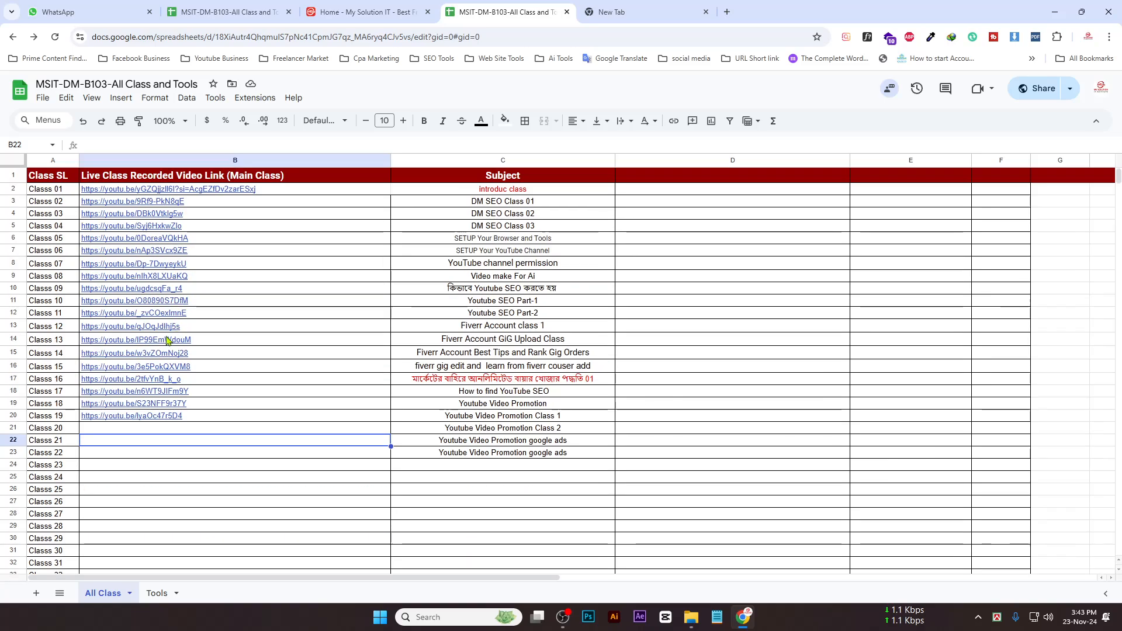
pyautogui.click(268, 356)
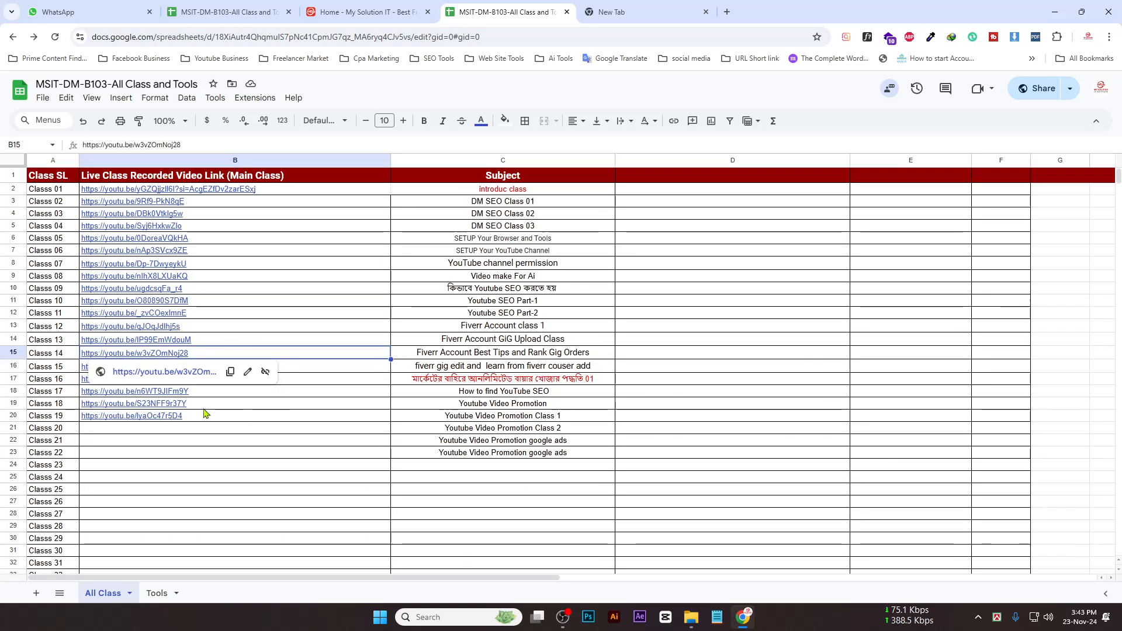
pyautogui.click(187, 394)
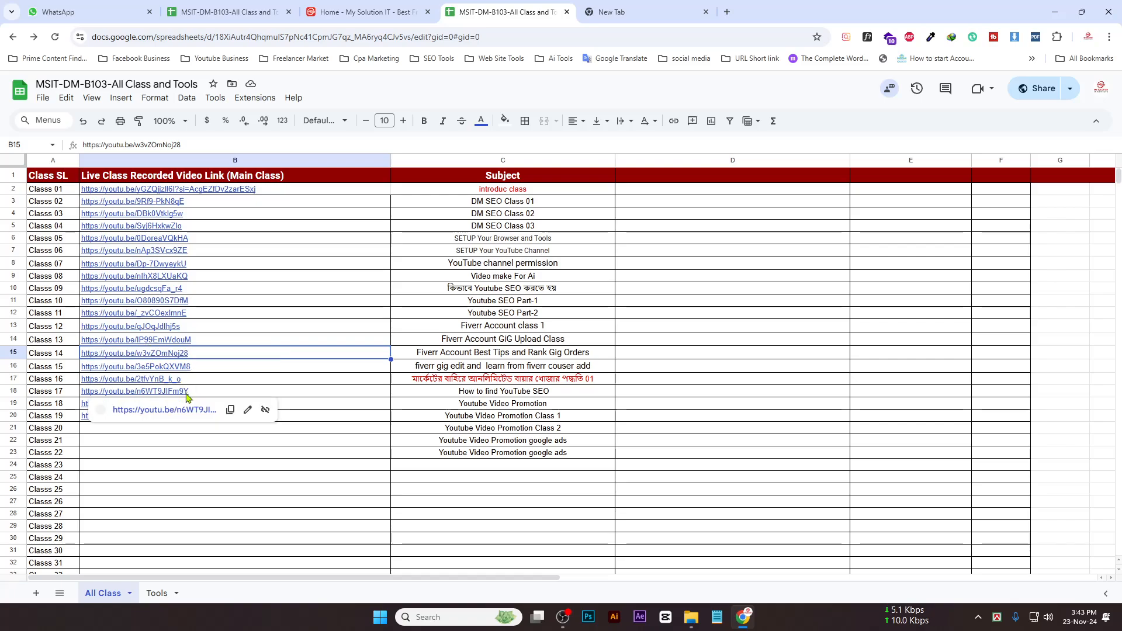
pyautogui.click(179, 445)
pyautogui.click(166, 428)
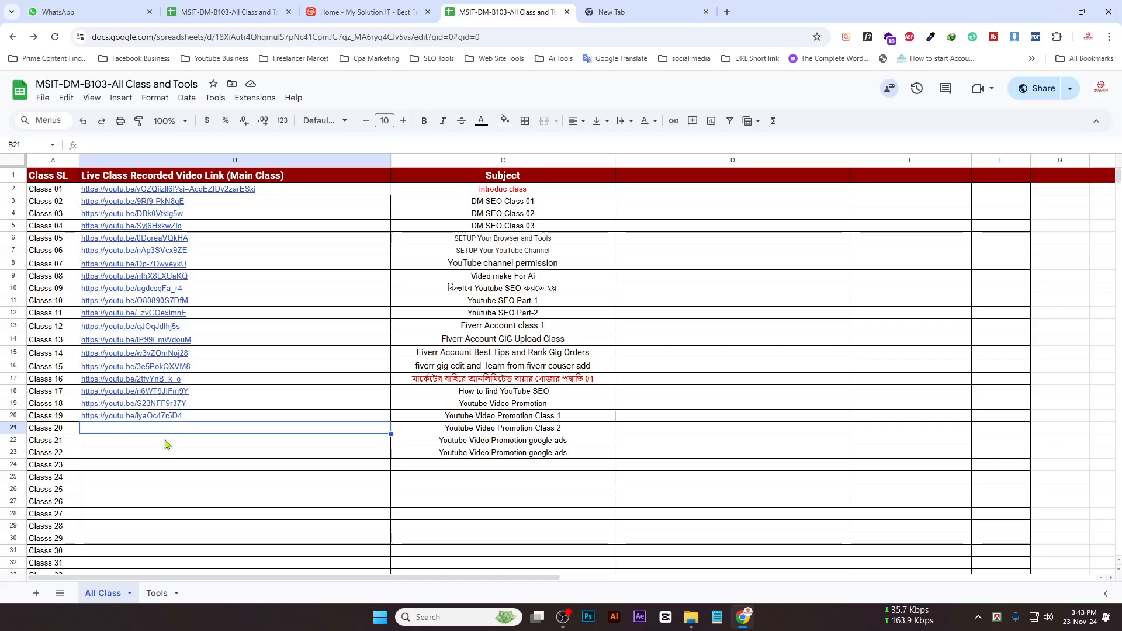
pyautogui.click(165, 440)
pyautogui.click(164, 432)
pyautogui.click(324, 455)
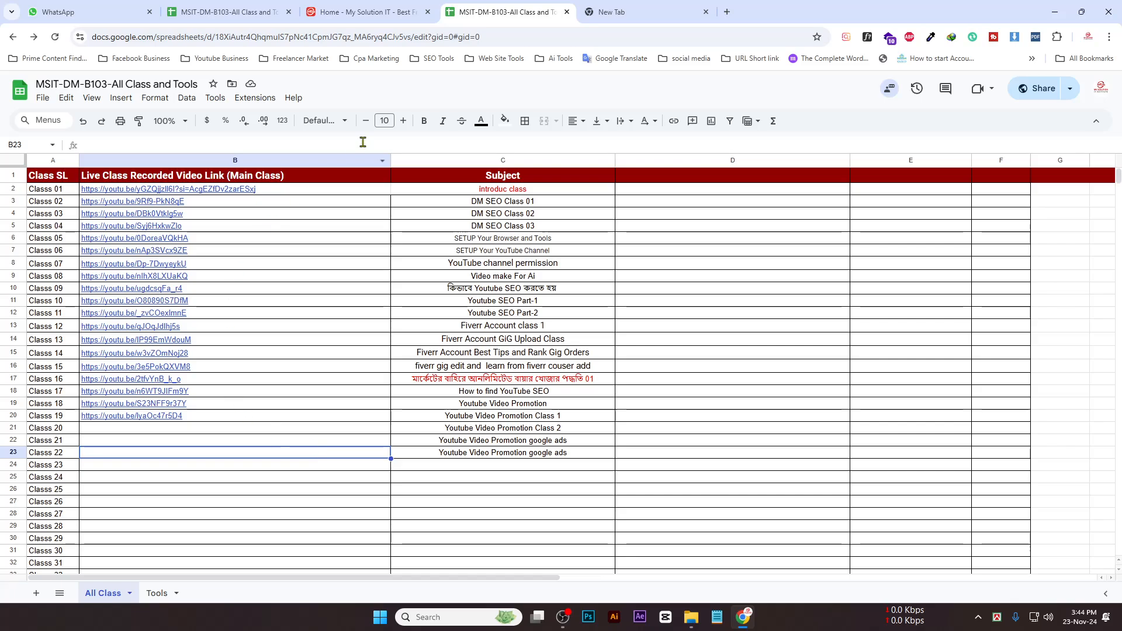
# Copy the download link of Google Ads Manager Account Create Link from the Tools sheet.
pyautogui.click(228, 11)
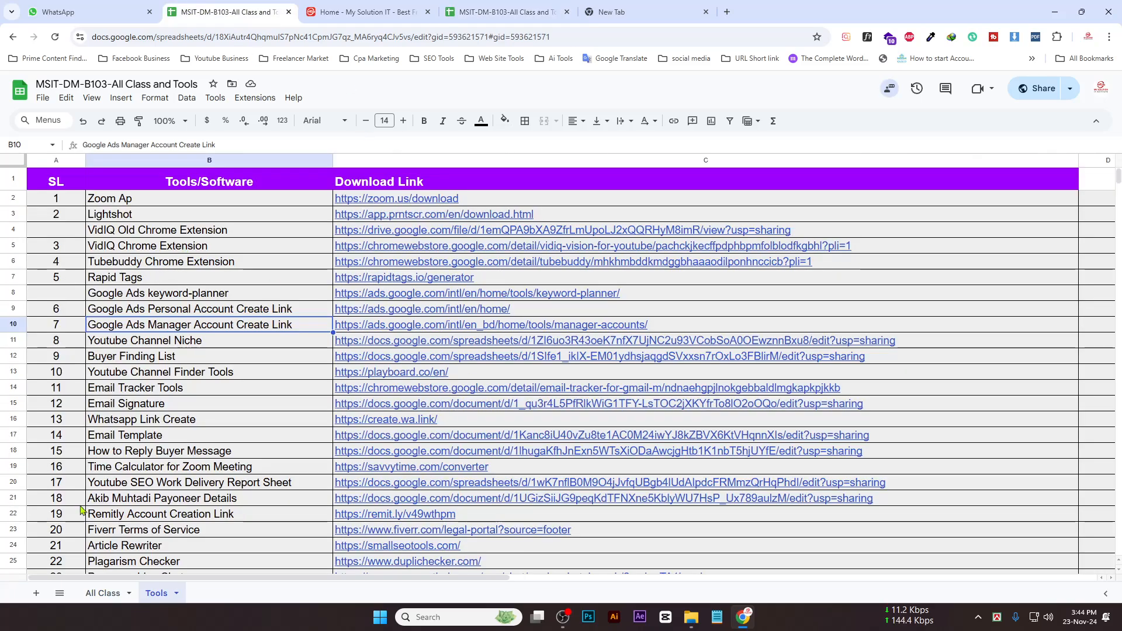
pyautogui.click(100, 593)
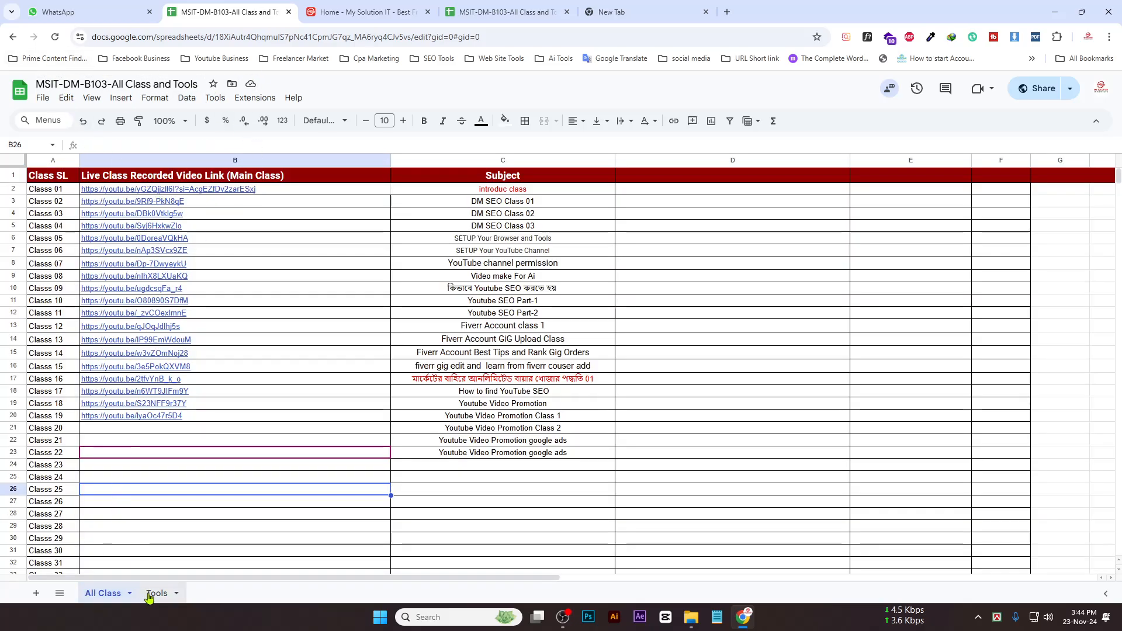
pyautogui.click(157, 593)
pyautogui.click(61, 325)
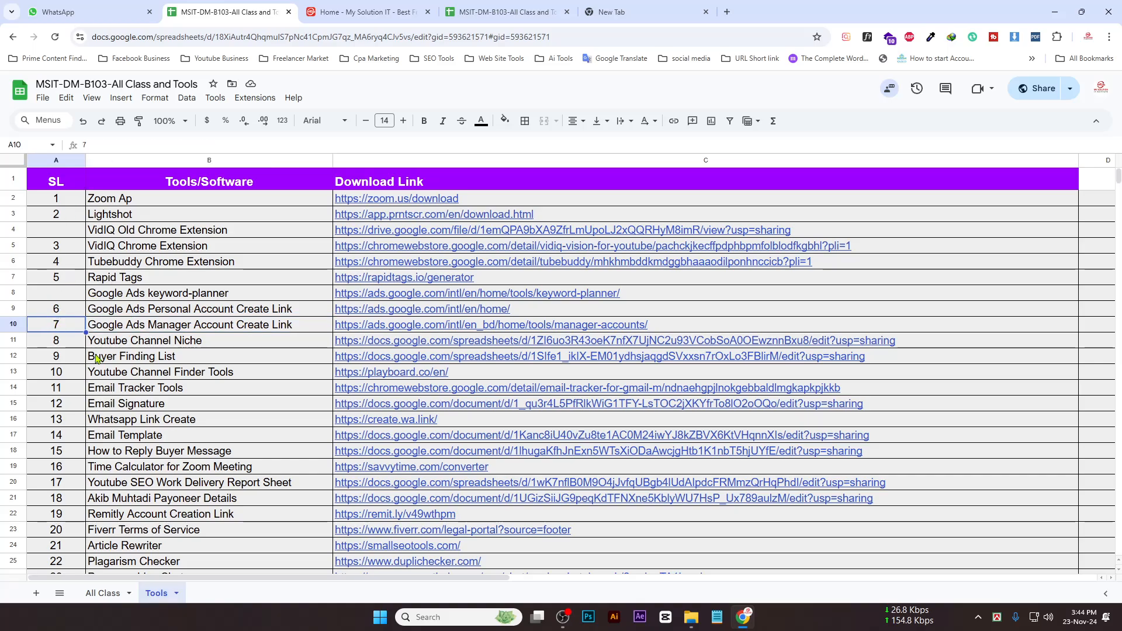
pyautogui.click(119, 329)
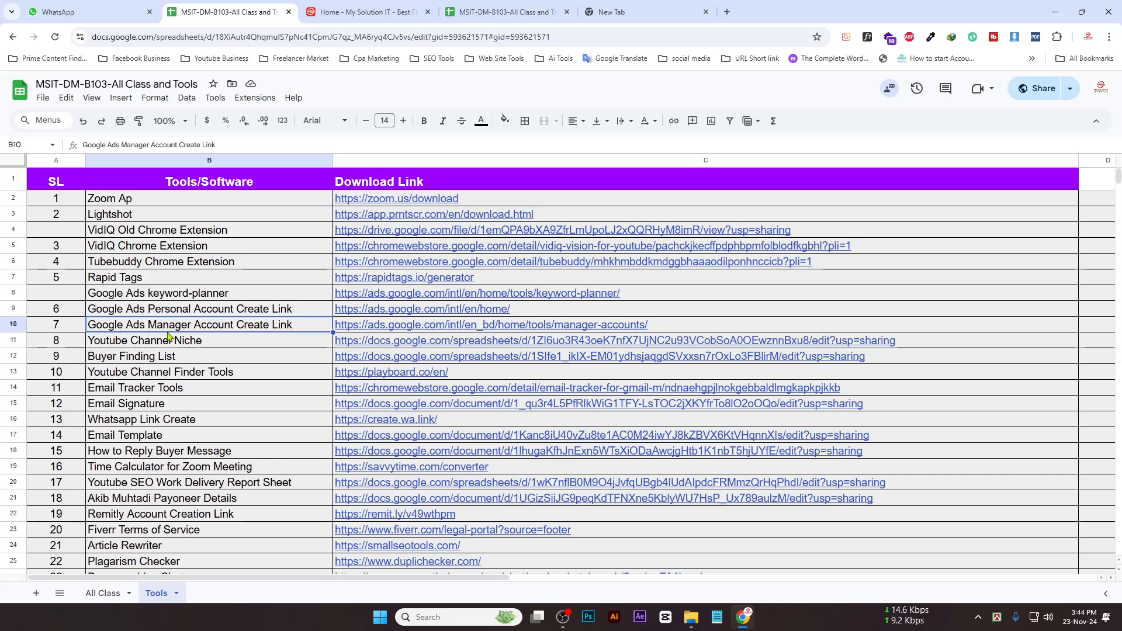
pyautogui.click(409, 329)
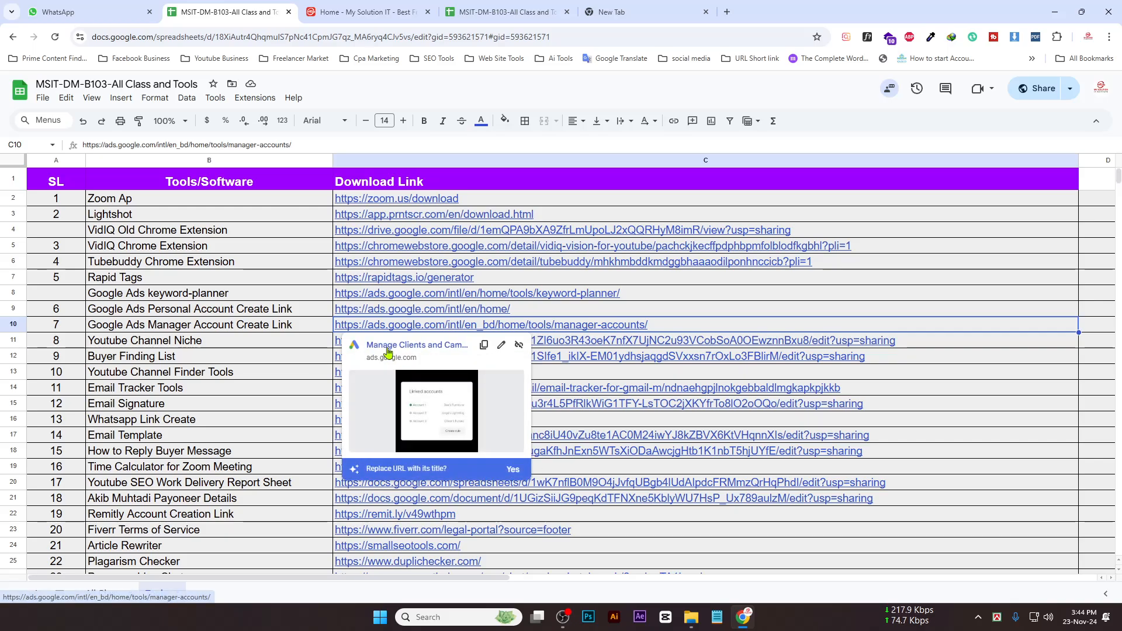
pyautogui.rightClick(385, 351)
pyautogui.click(484, 345)
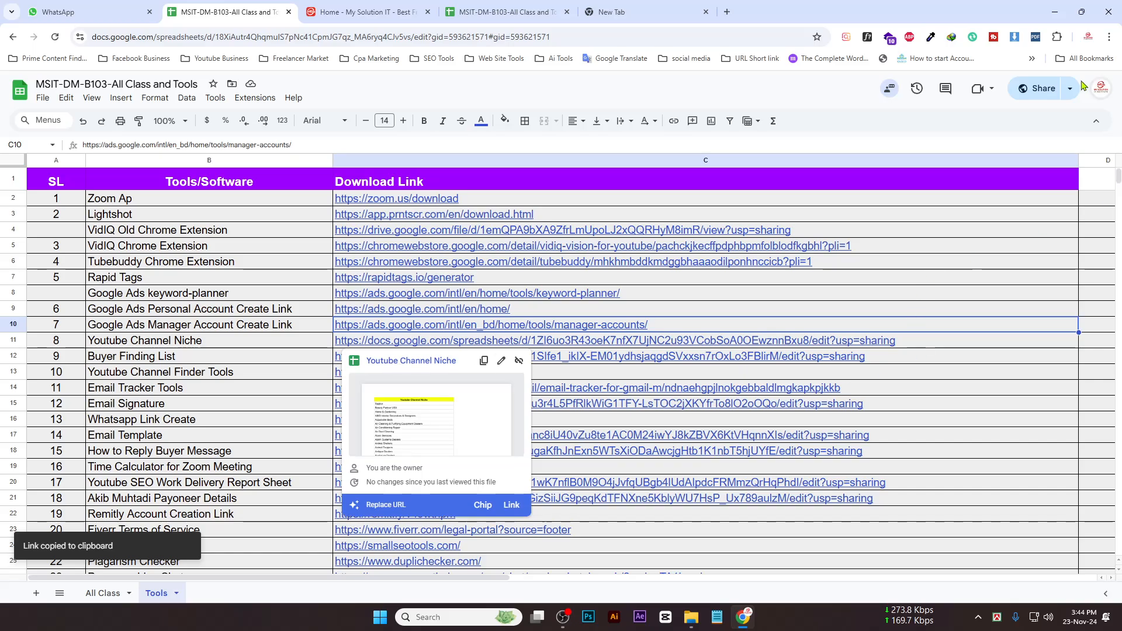
# Open the copied link in the Tandob Gaming Chrome profile and proceed to the Manager Accounts sign-up form.
pyautogui.click(1088, 37)
pyautogui.scroll(-2, 754, 403)
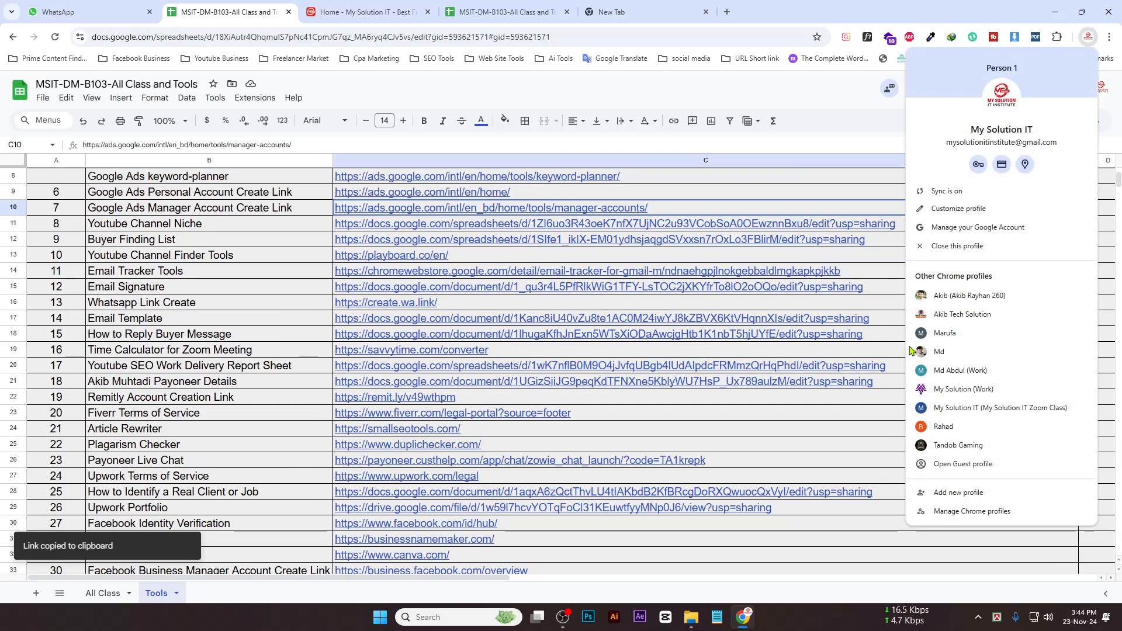
pyautogui.click(958, 445)
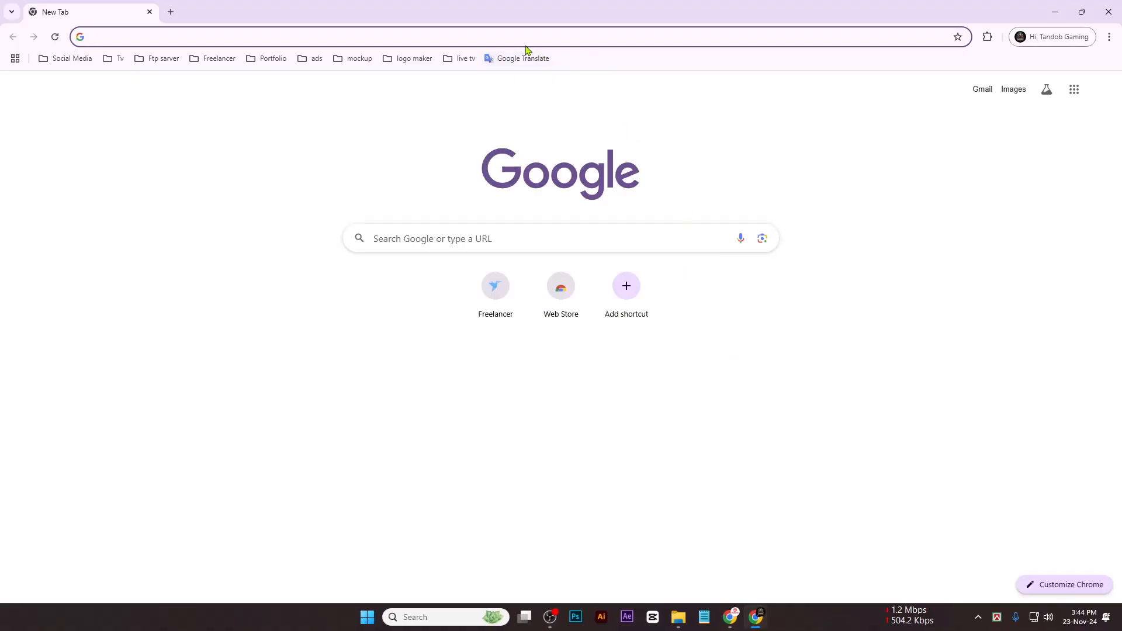
pyautogui.hotkey('ctrl', 'v')
pyautogui.press('Return')
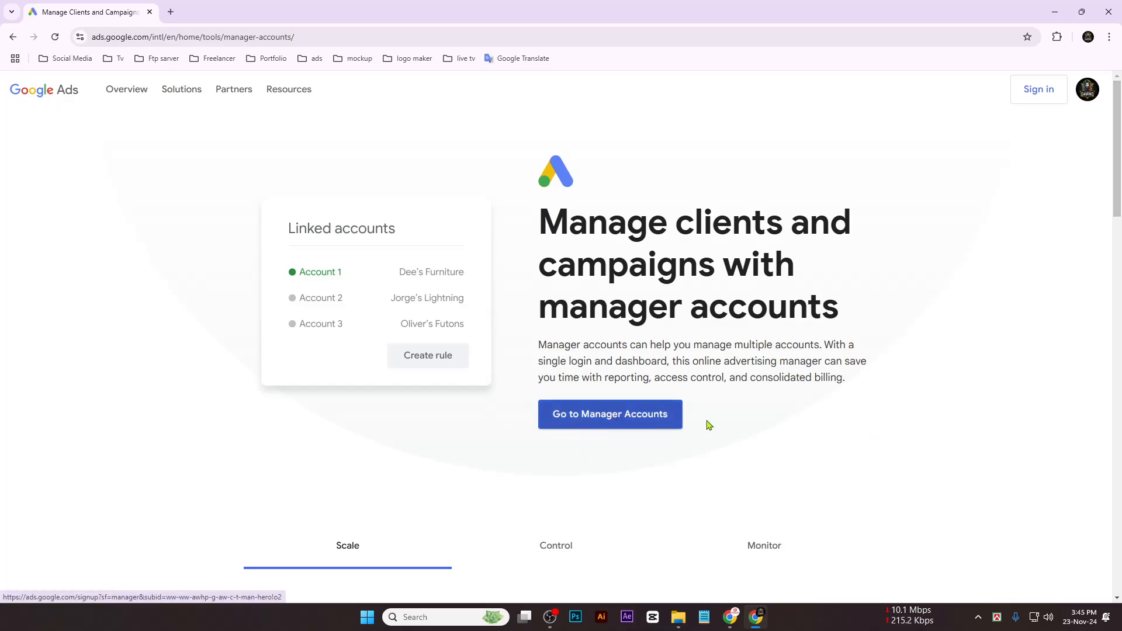
pyautogui.click(602, 414)
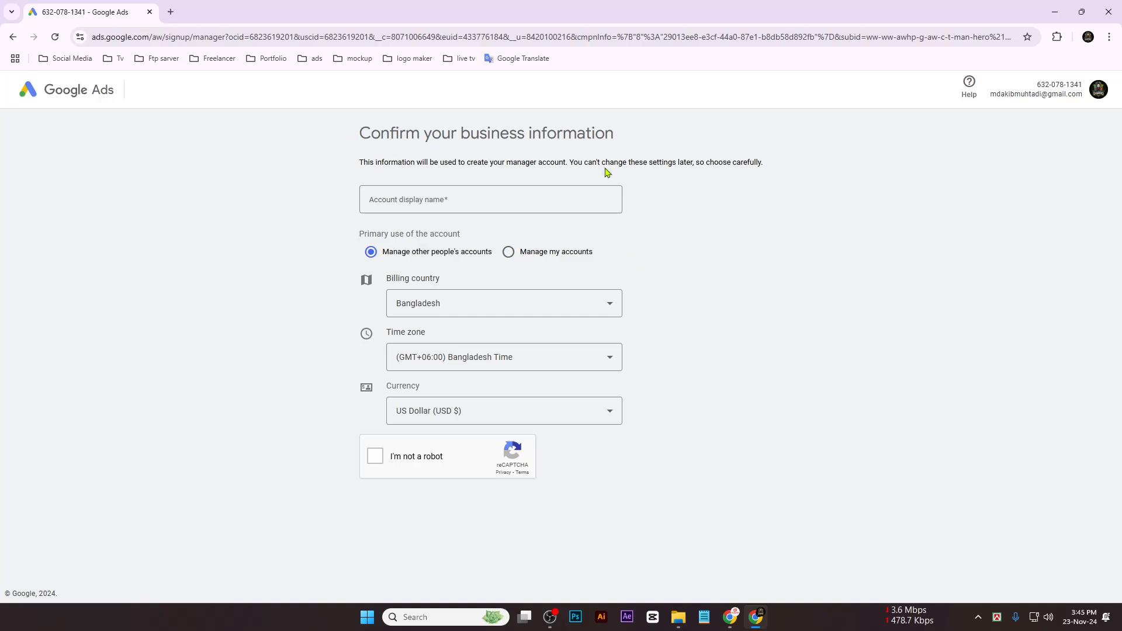
pyautogui.click(484, 197)
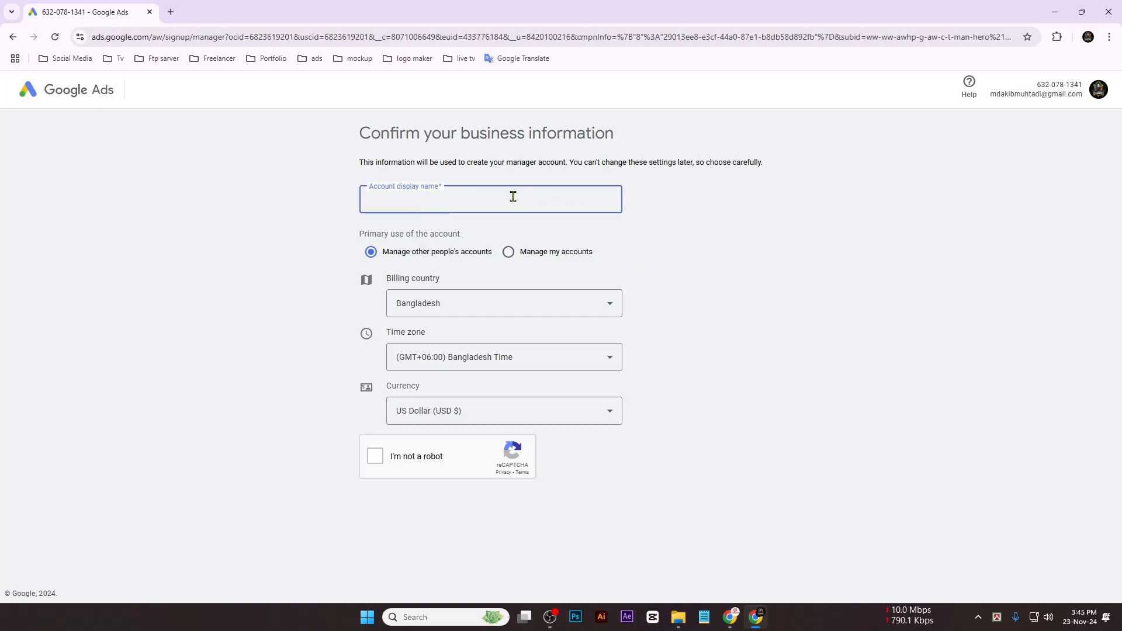
pyautogui.click(918, 158)
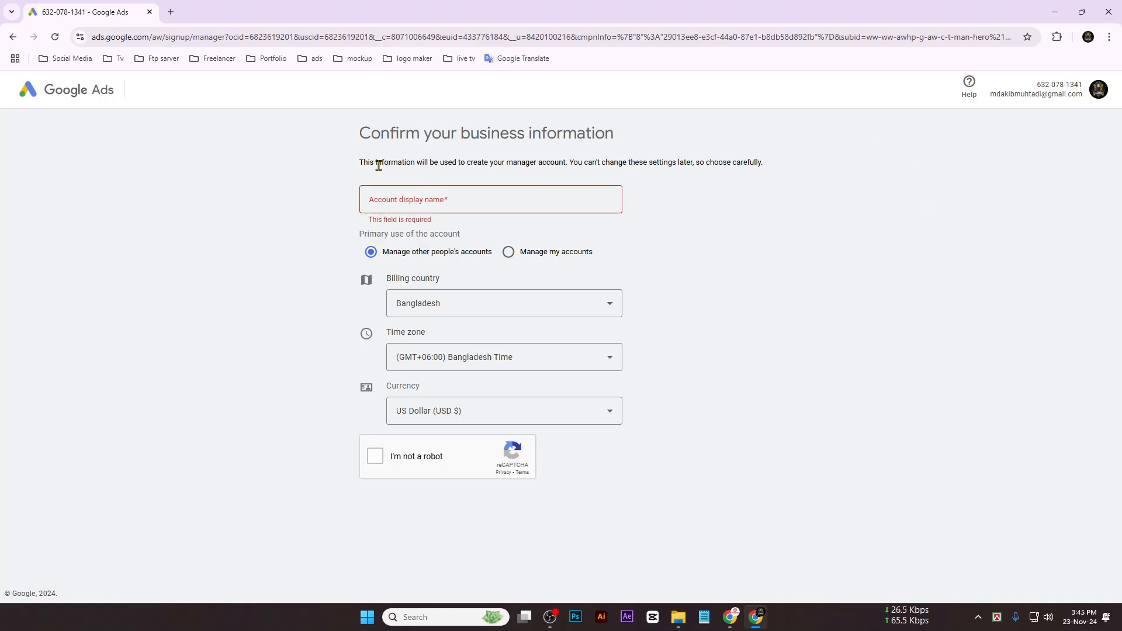
pyautogui.moveTo(358, 135); pyautogui.dragTo(719, 143)
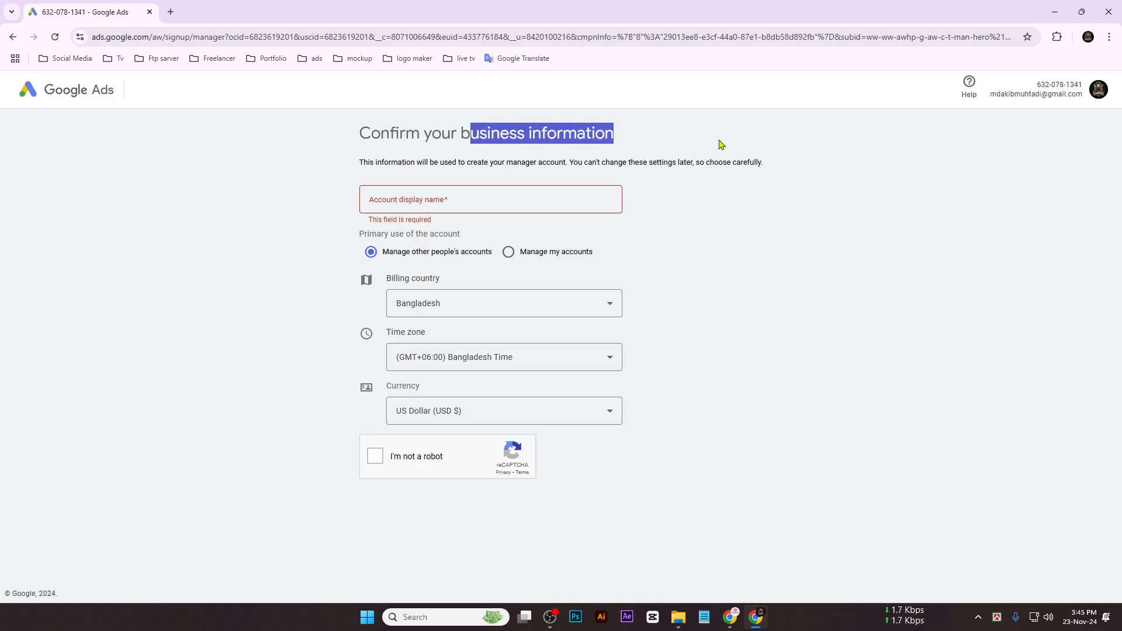
pyautogui.click(719, 143)
pyautogui.click(488, 208)
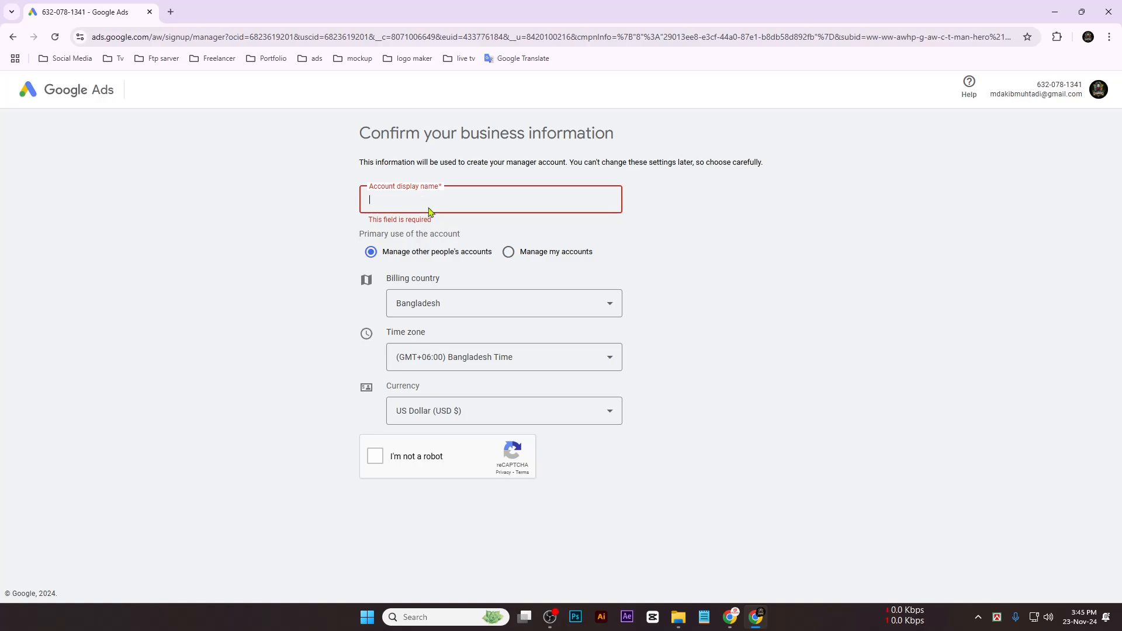
pyautogui.click(732, 214)
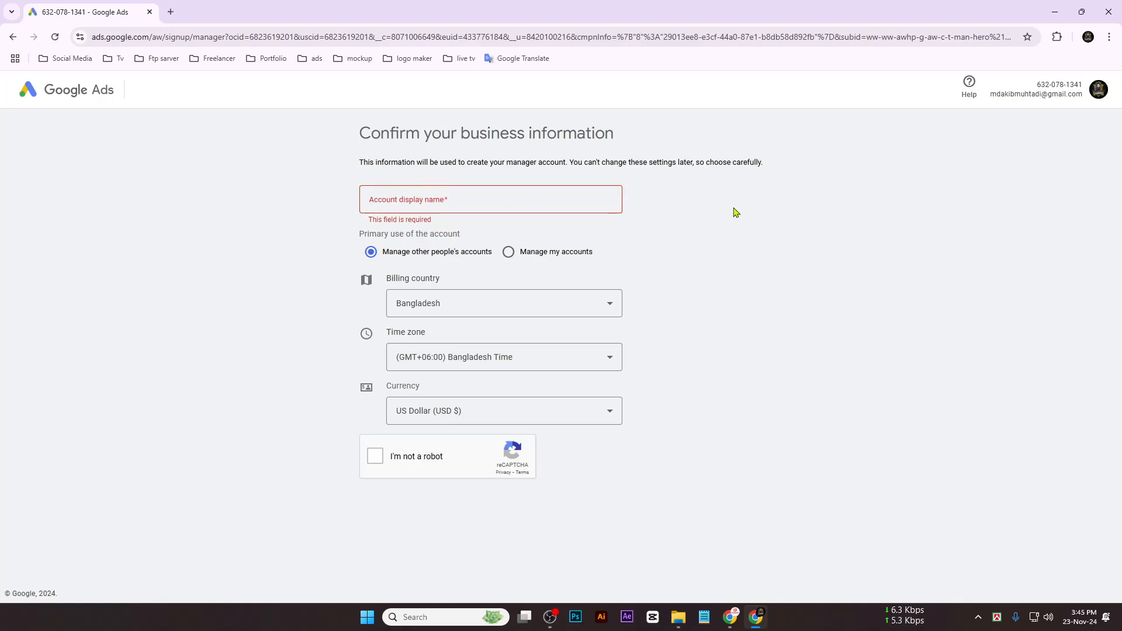
# Enter Tandob as the manager account's display name.
pyautogui.click(395, 197)
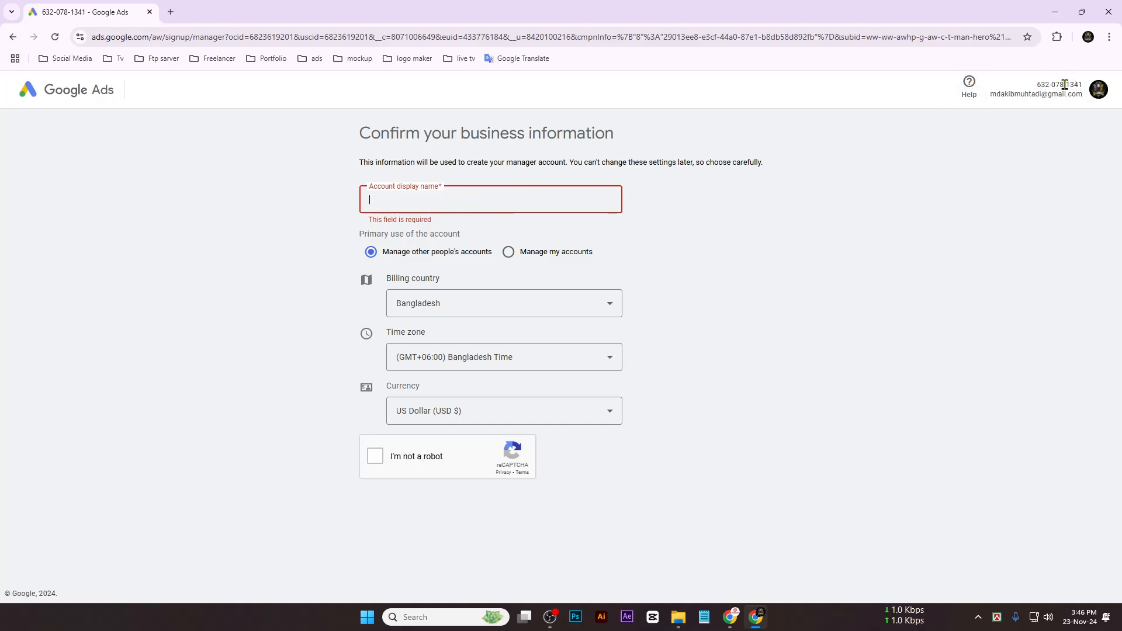
pyautogui.write('Ta')
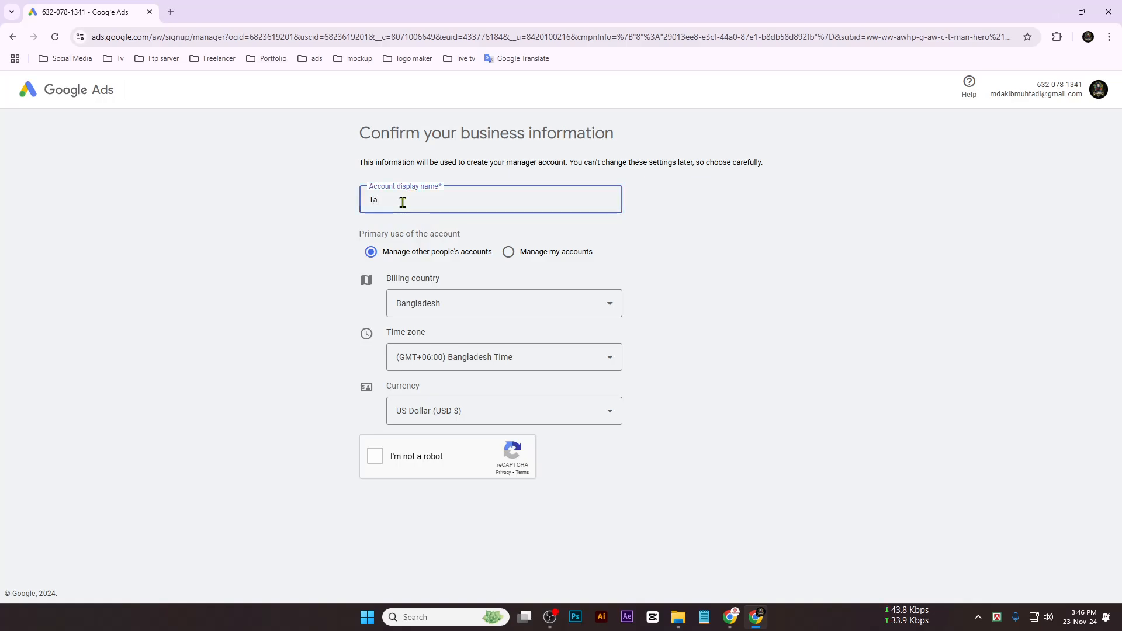
pyautogui.write('ndob')
pyautogui.click(953, 317)
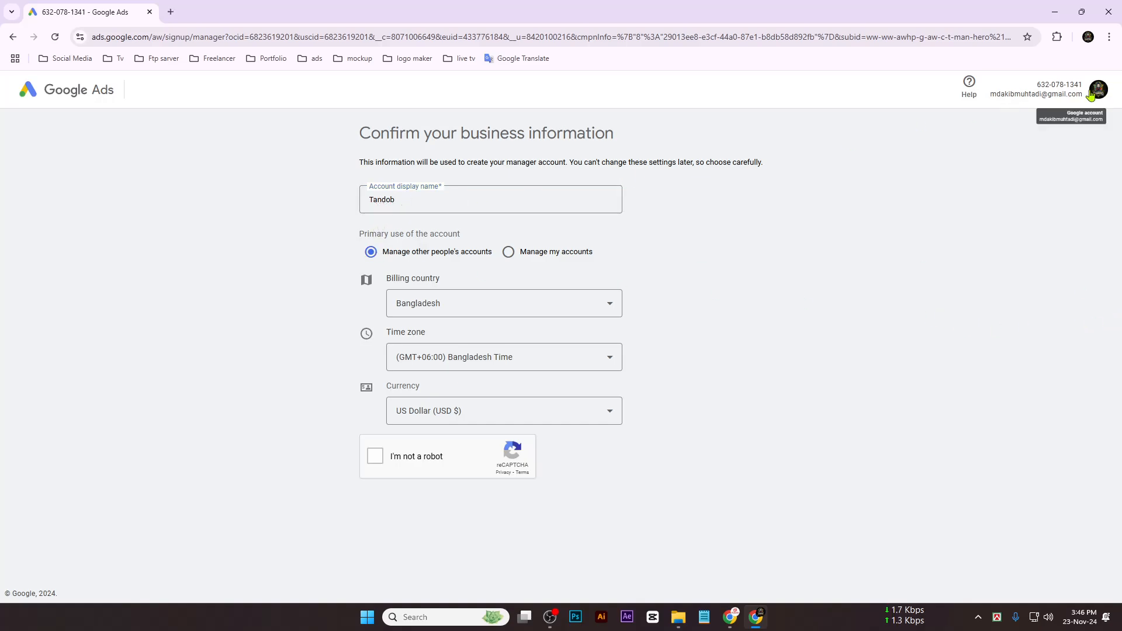
pyautogui.click(1109, 91)
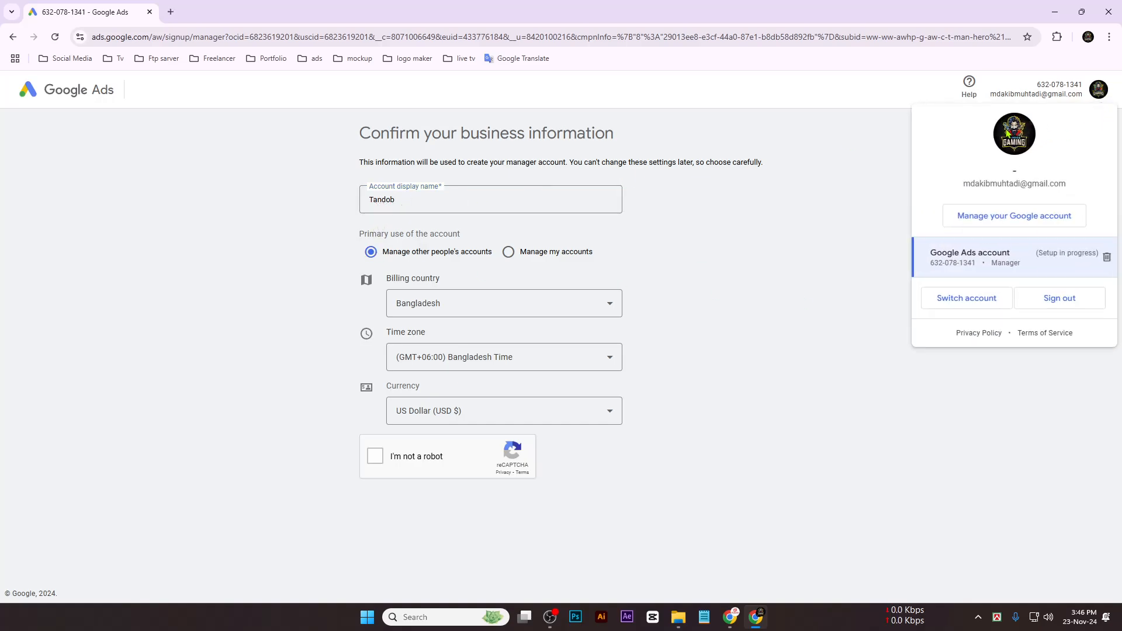
pyautogui.click(822, 170)
pyautogui.click(428, 206)
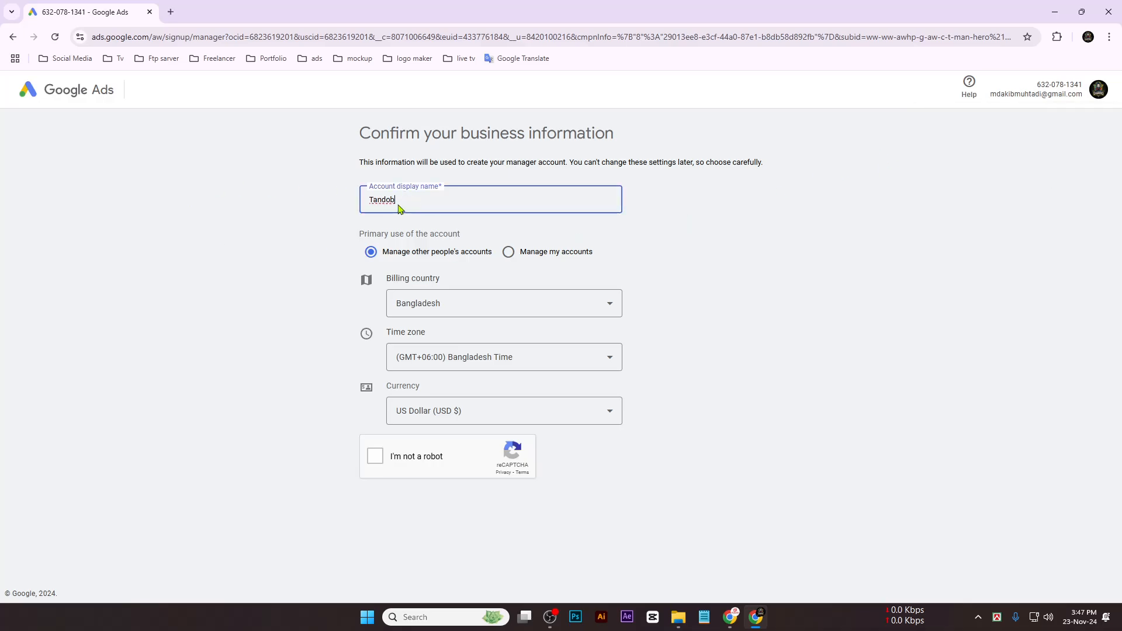
pyautogui.moveTo(371, 197); pyautogui.dragTo(418, 197)
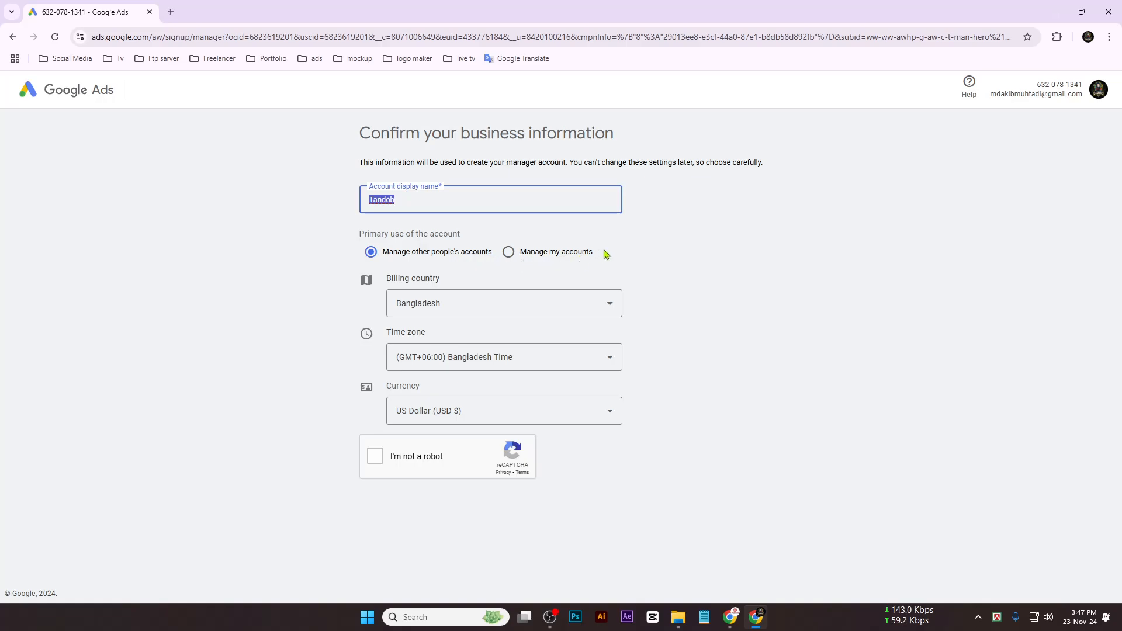
pyautogui.click(429, 200)
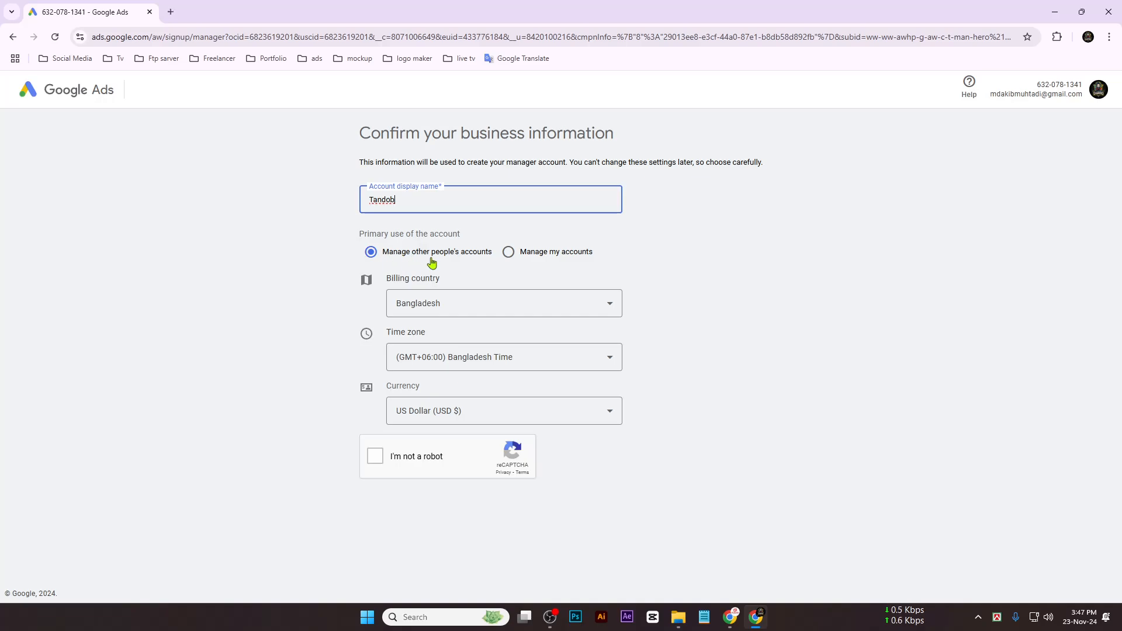
# Switch the account's primary use to Manage my accounts and back to Manage other people's accounts.
pyautogui.click(522, 261)
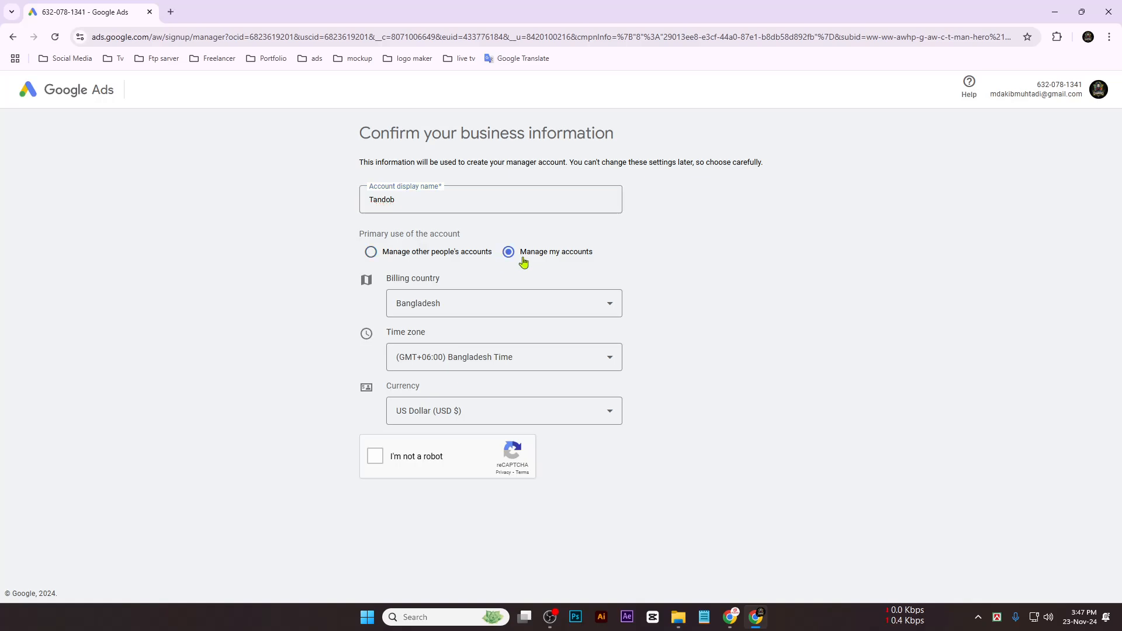
pyautogui.click(386, 257)
pyautogui.moveTo(385, 280); pyautogui.dragTo(496, 281)
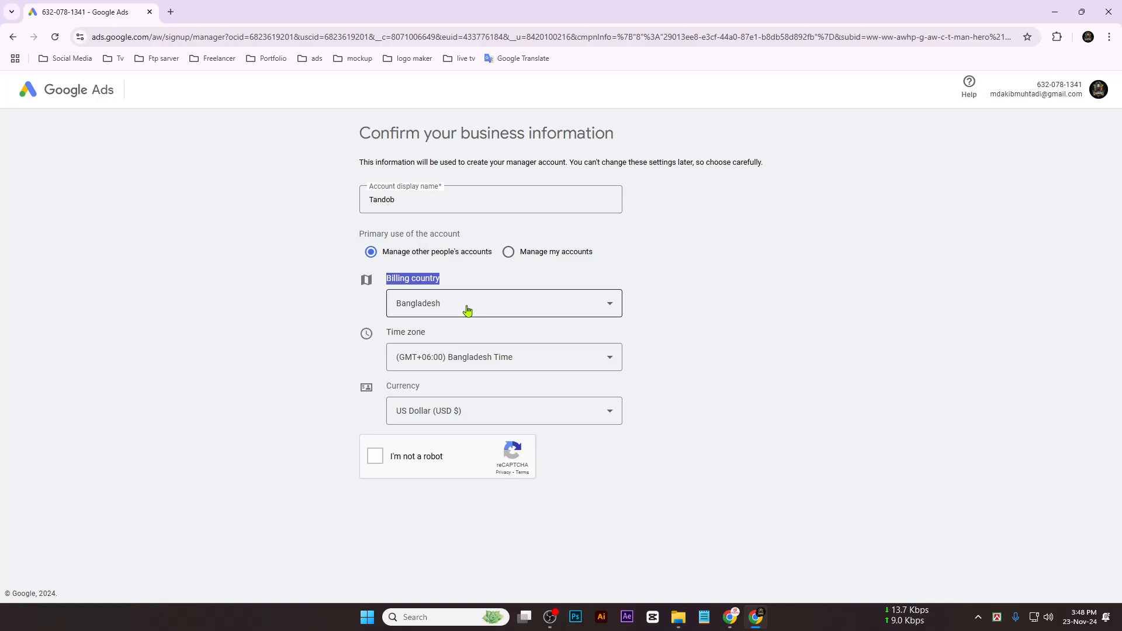
pyautogui.click(460, 282)
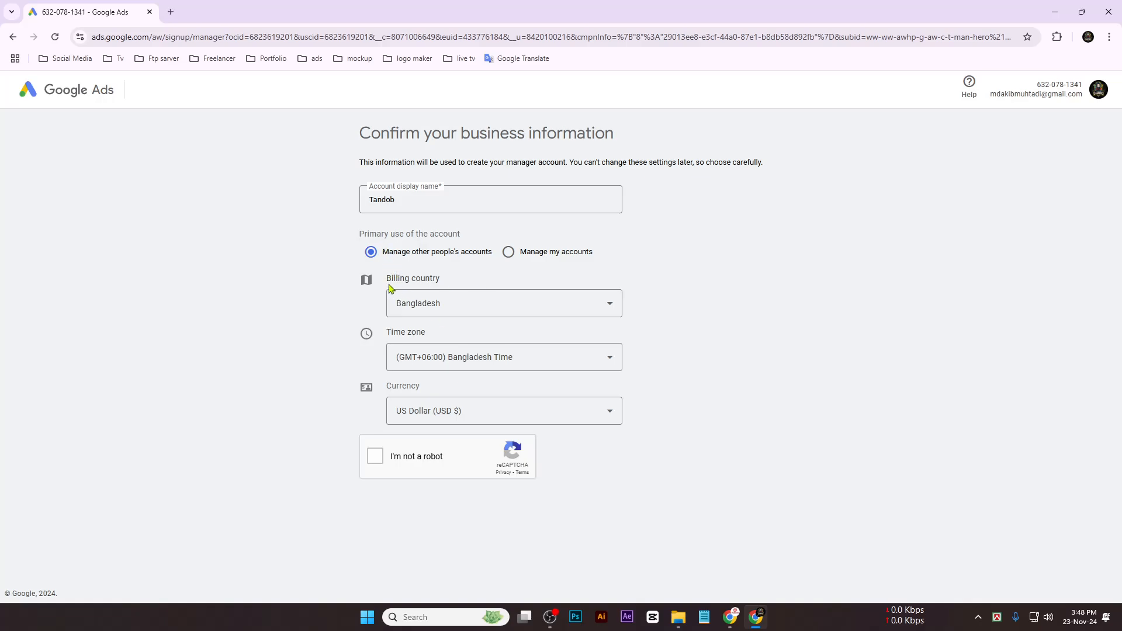
pyautogui.moveTo(384, 277); pyautogui.dragTo(498, 283)
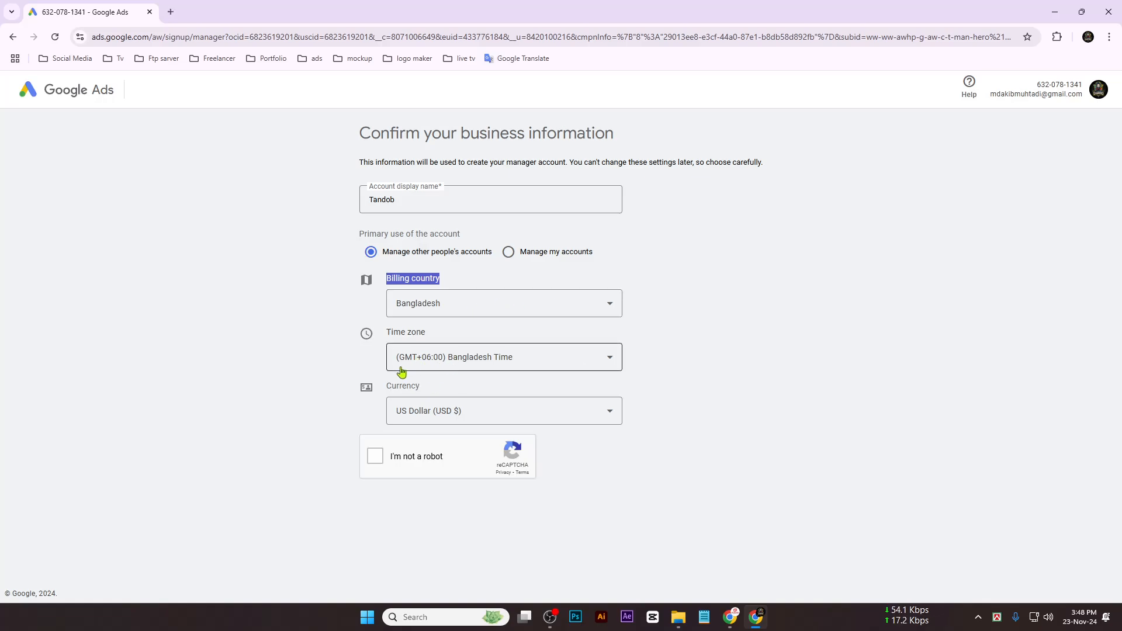
# Keep US Dollar (USD $) as the currency and complete the I'm not a robot check.
pyautogui.click(424, 421)
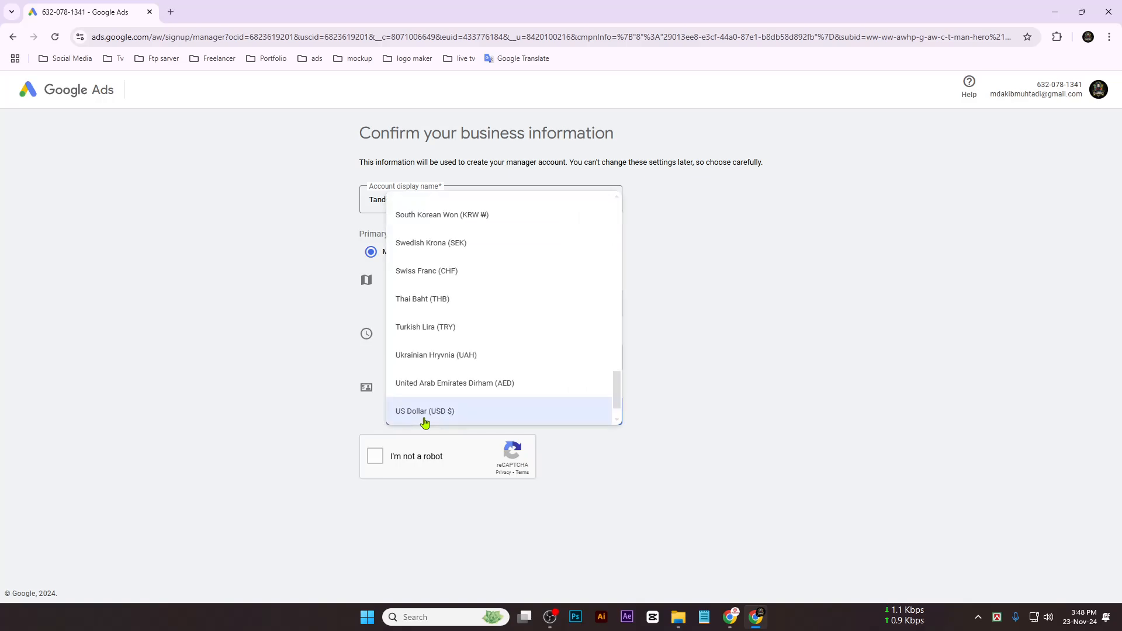
pyautogui.click(795, 416)
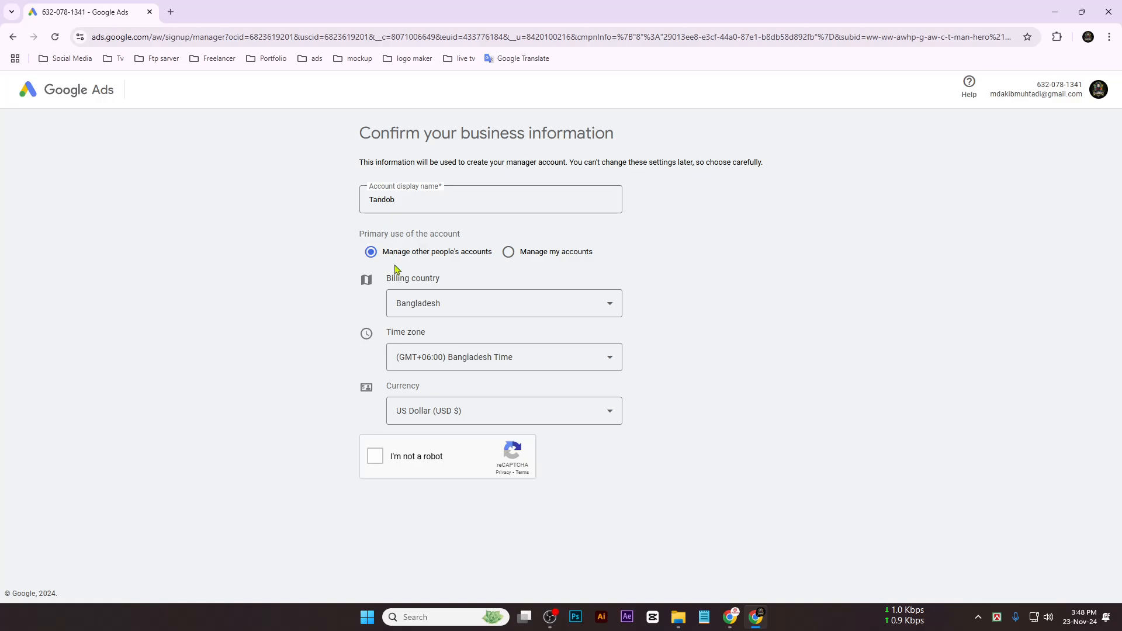
pyautogui.click(374, 458)
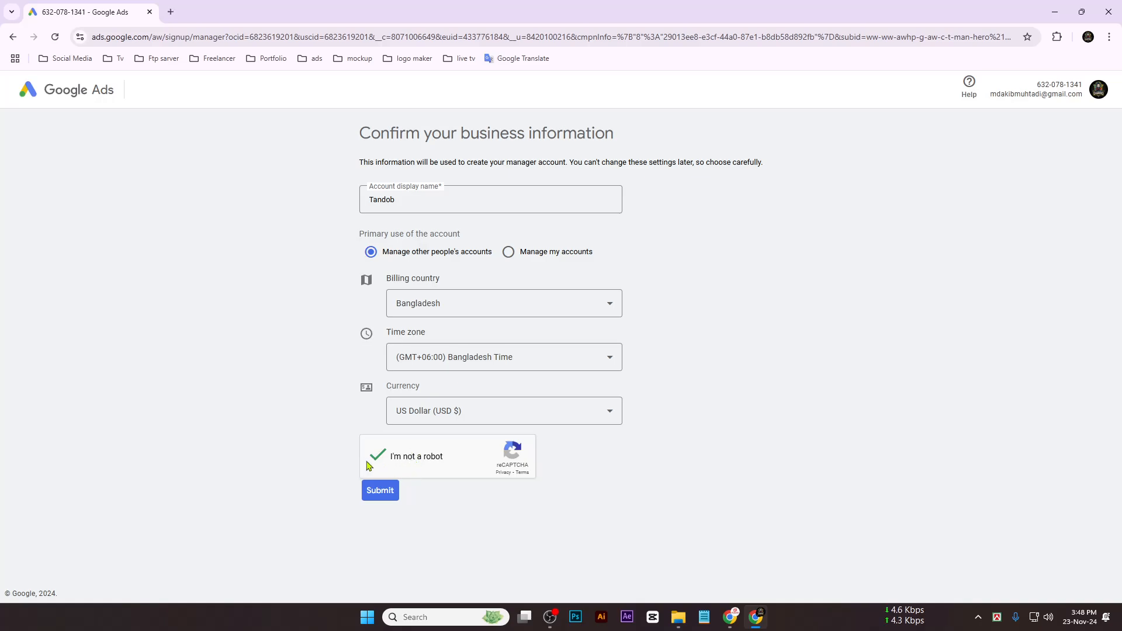
# Submit the manager account sign-up form and proceed to explore the new Tandob account.
pyautogui.click(380, 492)
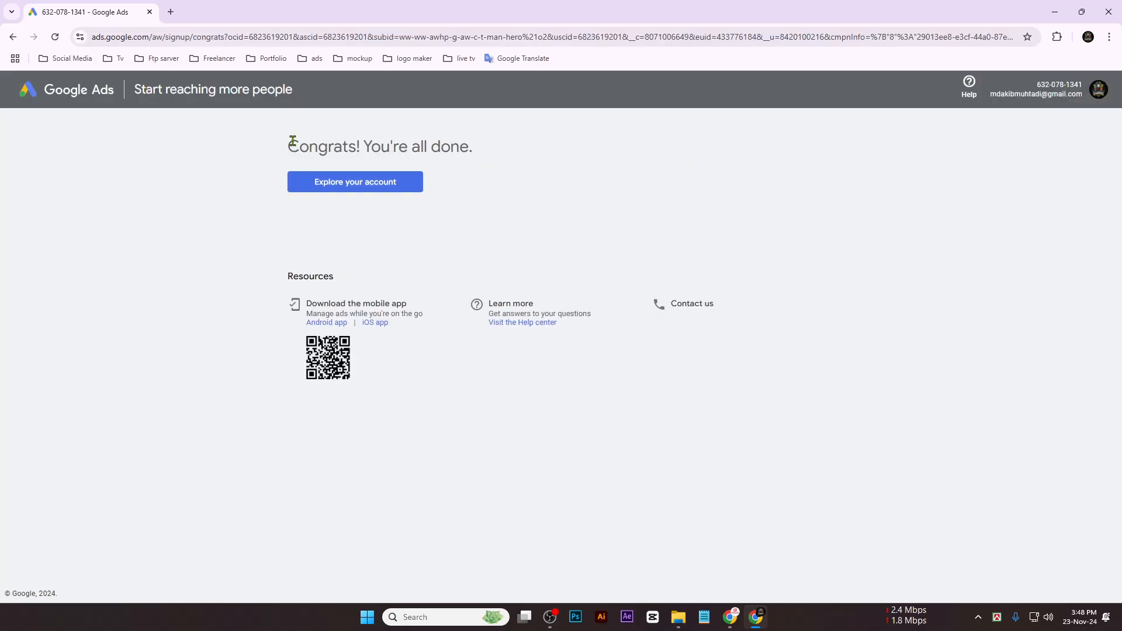
pyautogui.moveTo(293, 141); pyautogui.dragTo(490, 153)
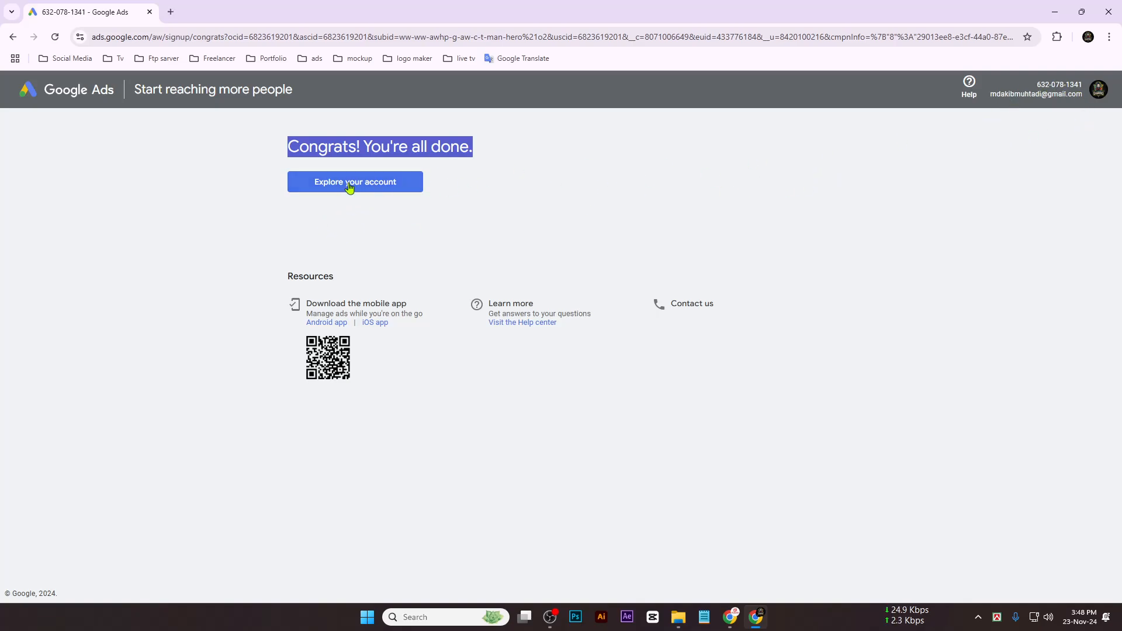
pyautogui.click(344, 189)
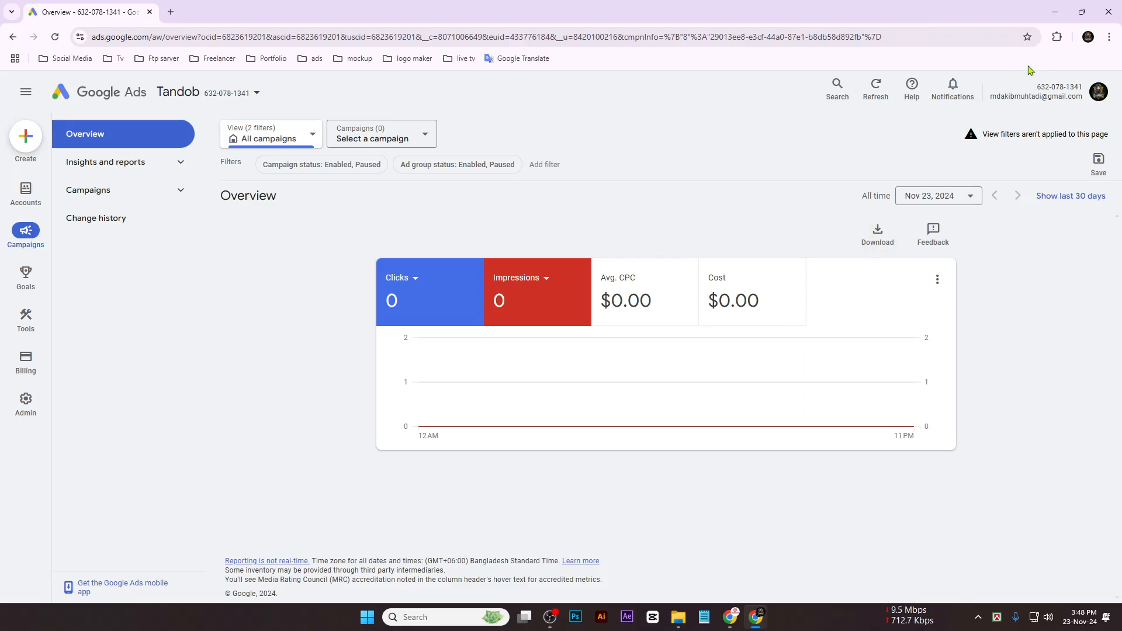
# Examine the account ID and sign-in e-mail shown for the Tandob manager account.
pyautogui.moveTo(1037, 86); pyautogui.dragTo(1081, 88)
pyautogui.click(1042, 90)
pyautogui.moveTo(992, 99); pyautogui.dragTo(1086, 111)
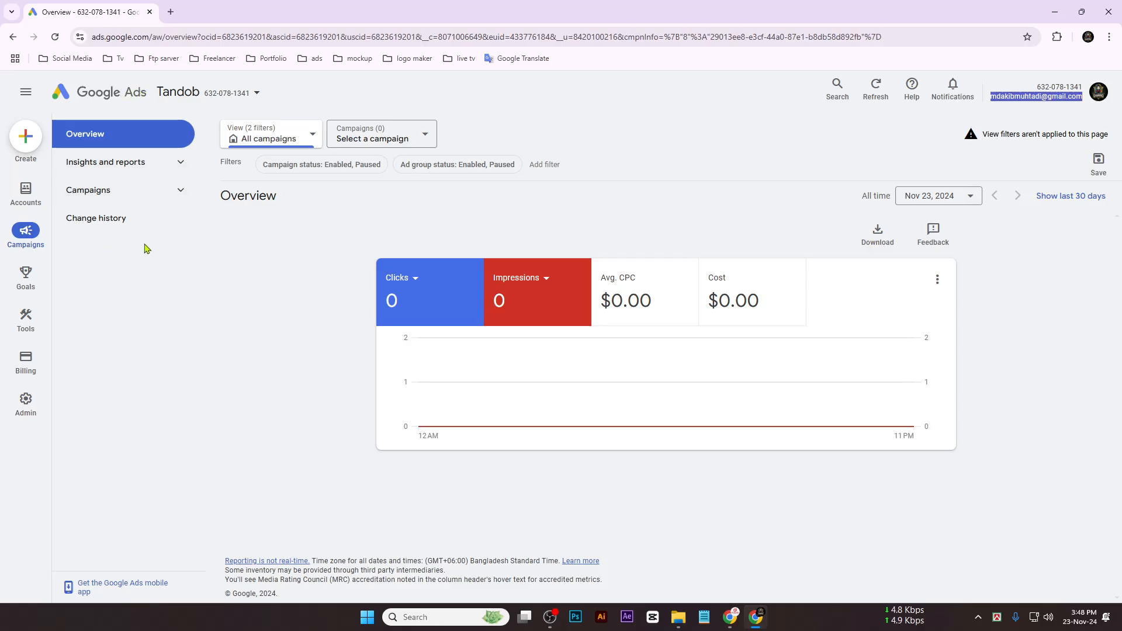
pyautogui.click(188, 261)
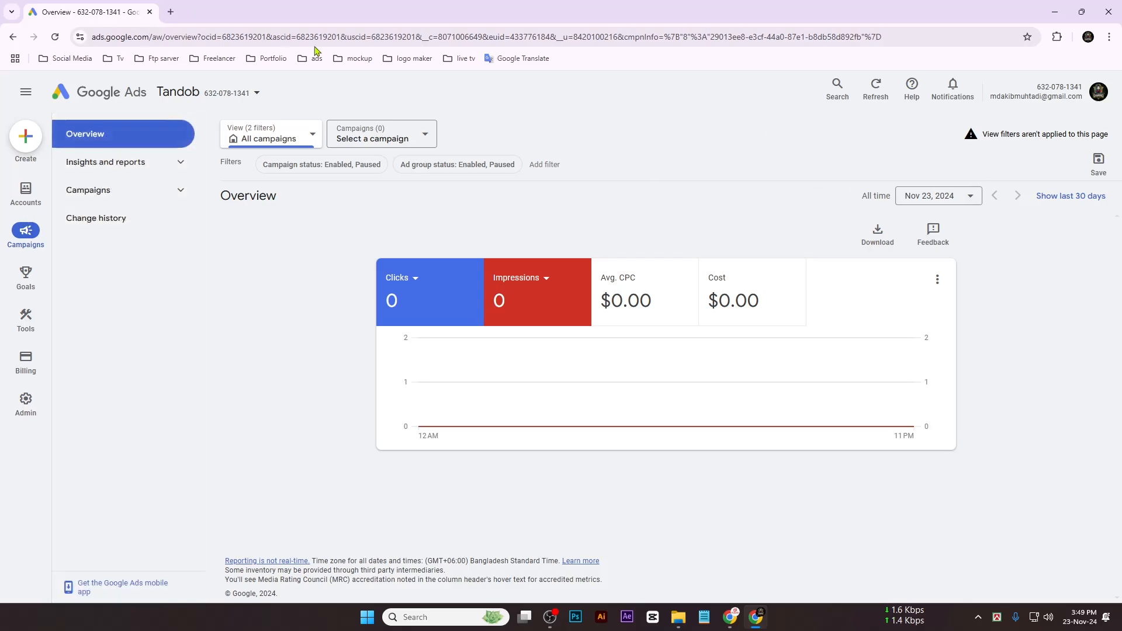
# Open the Google Ads Personal Account Create Link from the class spreadsheet's Tools sheet and start the Google Ads sign-up.
pyautogui.click(1055, 11)
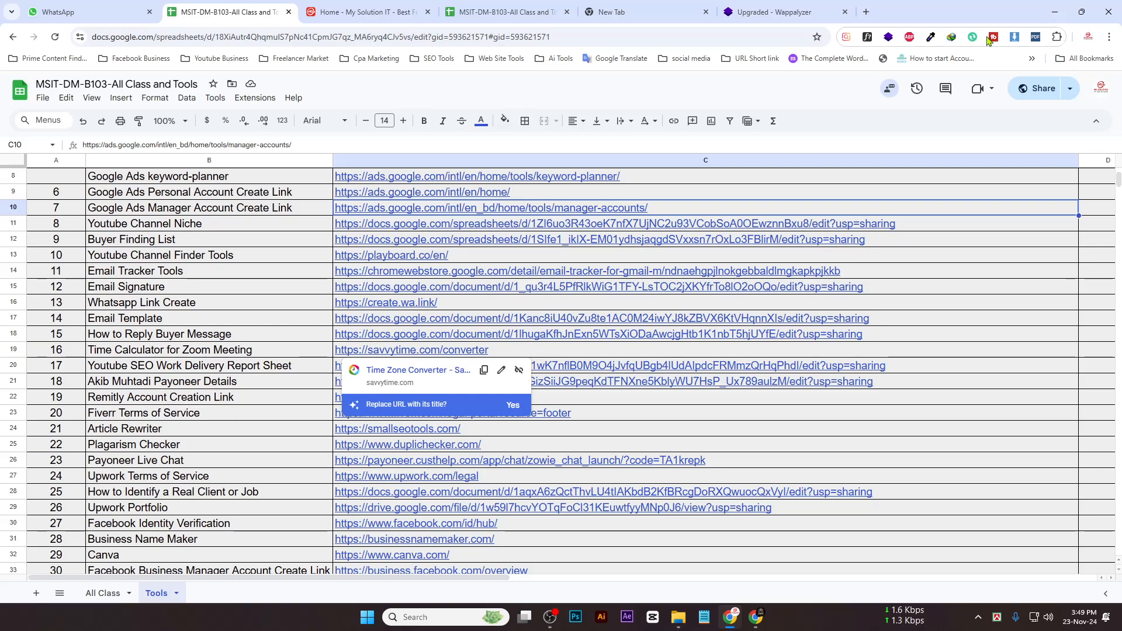
pyautogui.click(866, 12)
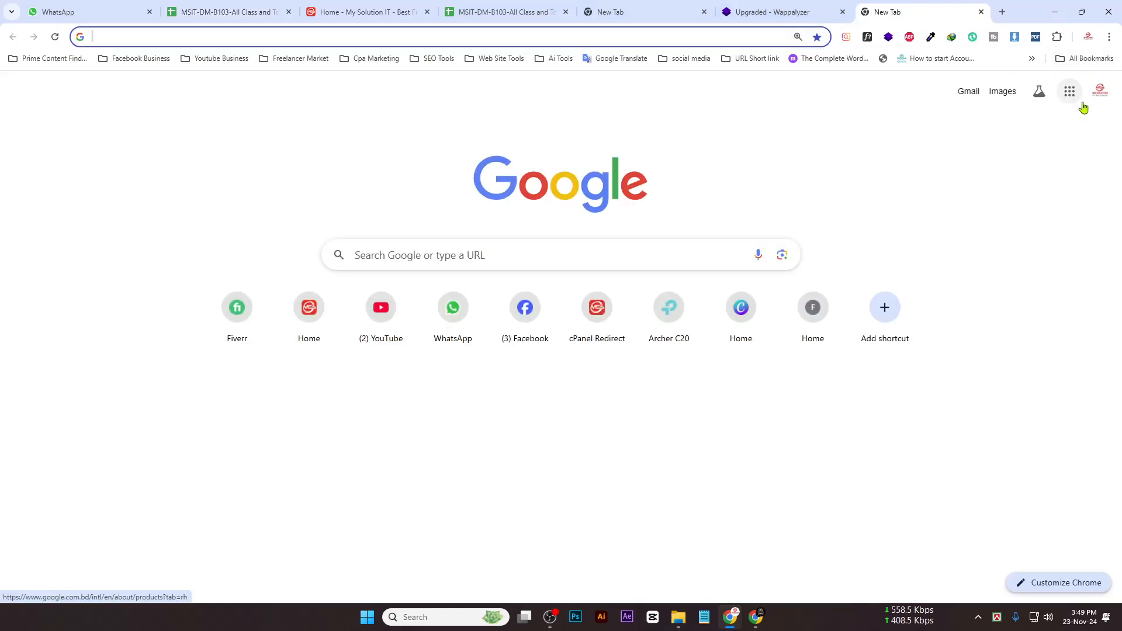
pyautogui.click(499, 12)
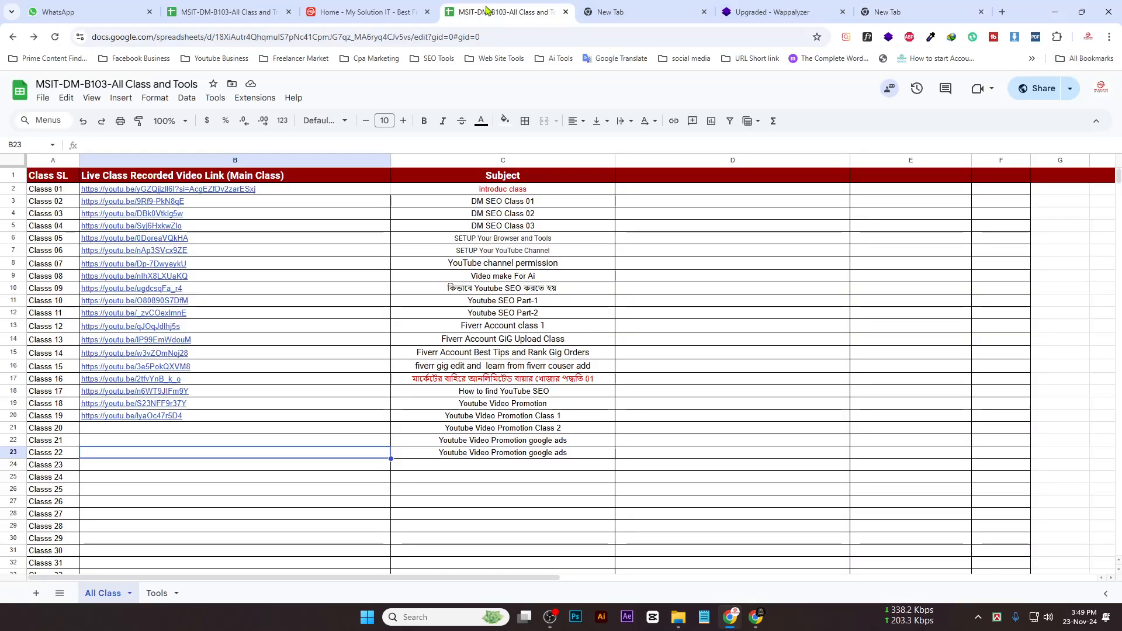
pyautogui.click(157, 593)
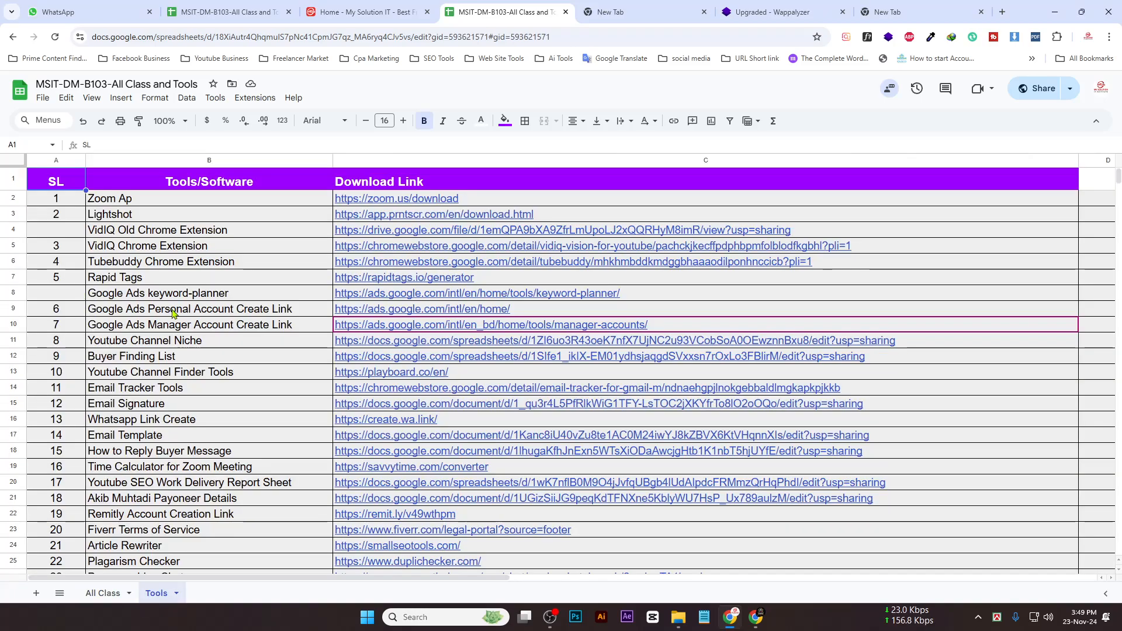
pyautogui.click(172, 310)
pyautogui.click(387, 306)
pyautogui.click(437, 331)
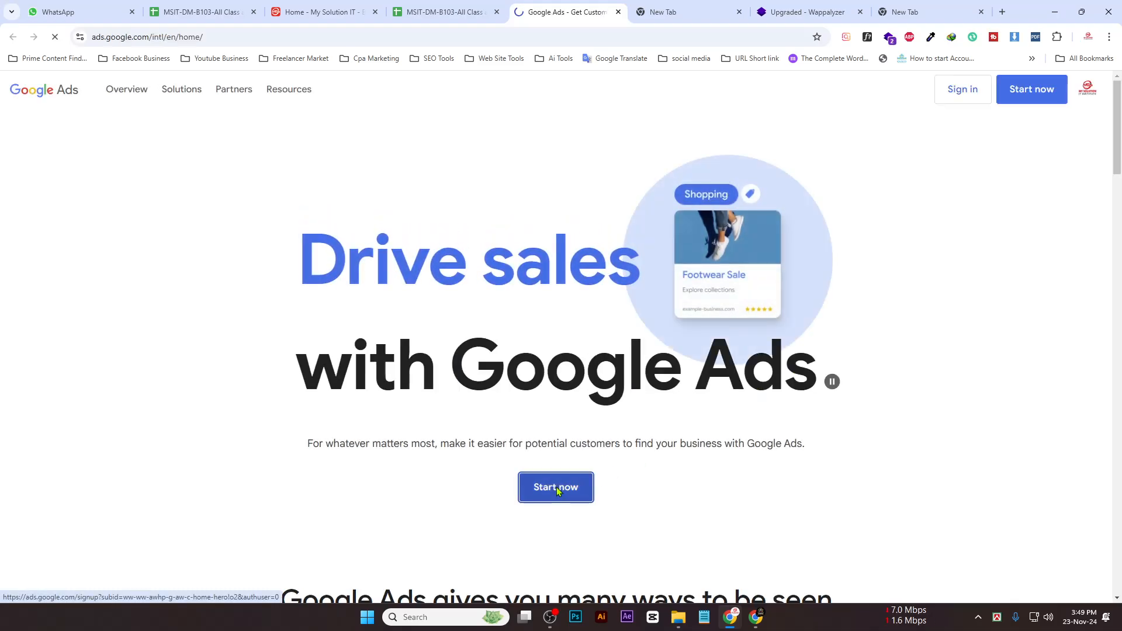
pyautogui.click(557, 488)
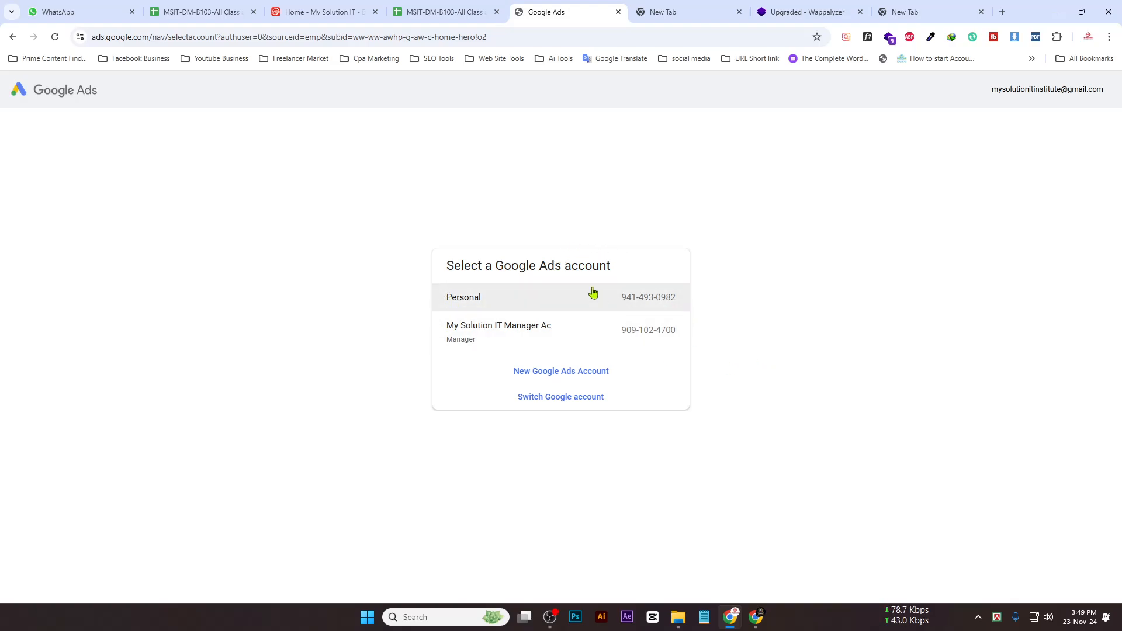
# Examine the sign-in e-mail and compare the Personal and My Solution IT Manager Ac entries on the account selection page.
pyautogui.moveTo(992, 89); pyautogui.dragTo(1075, 121)
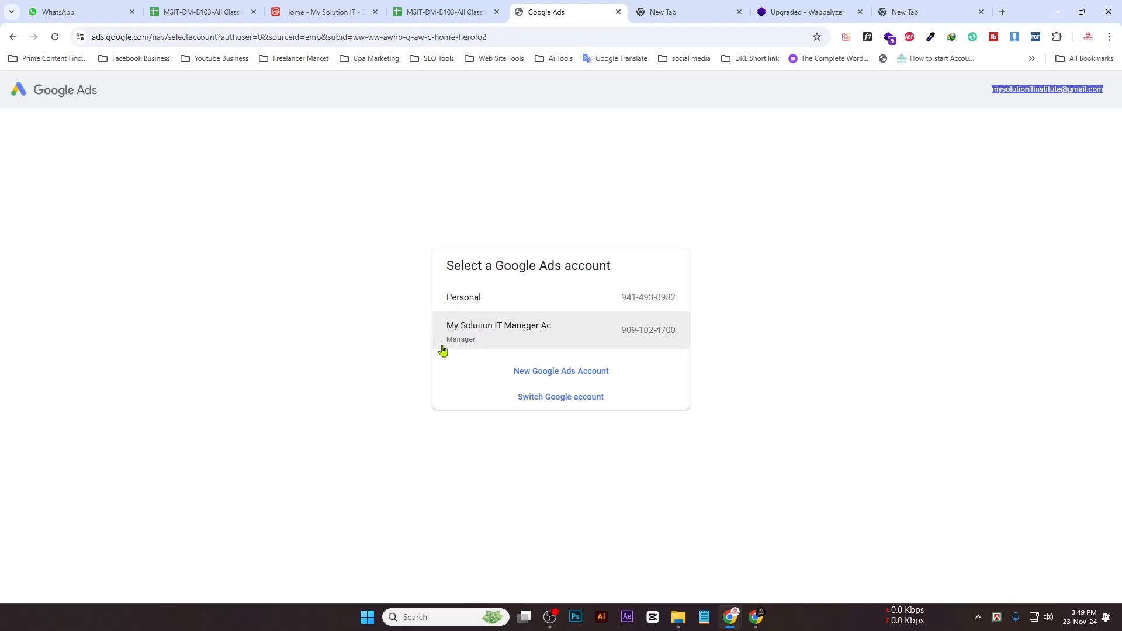
pyautogui.moveTo(446, 349); pyautogui.dragTo(486, 349)
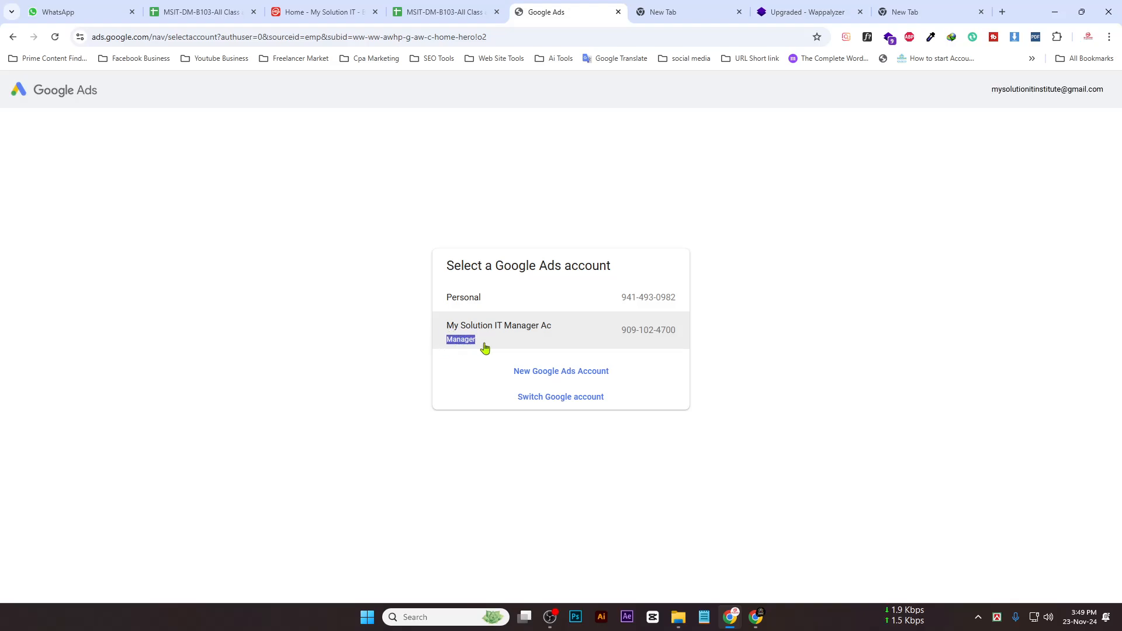
pyautogui.click(476, 290)
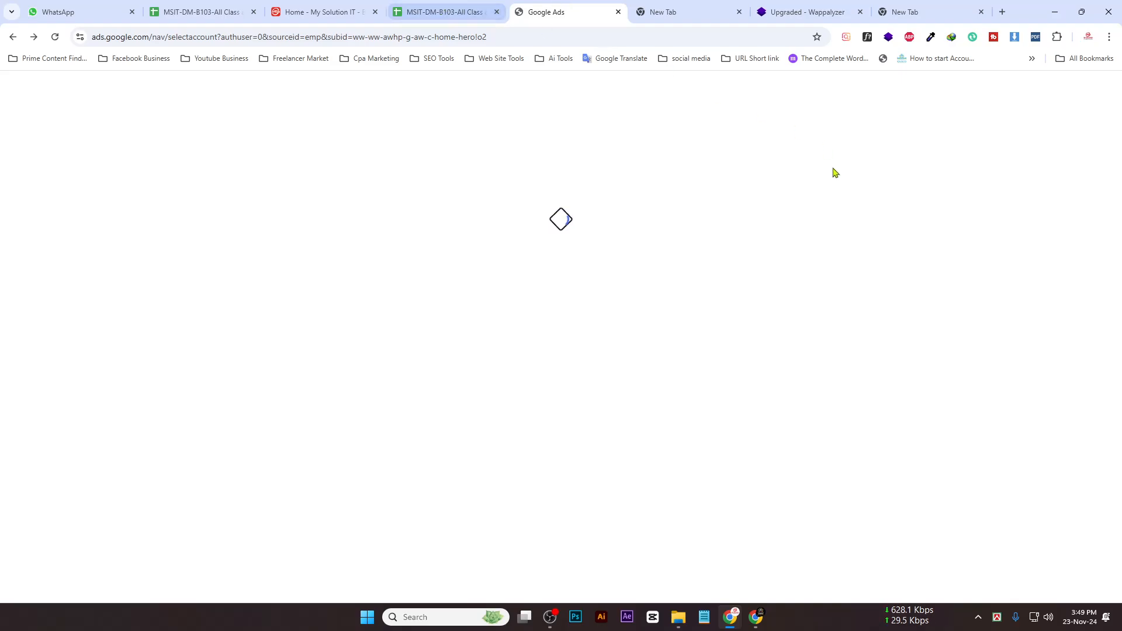
pyautogui.moveTo(446, 265); pyautogui.dragTo(691, 331)
pyautogui.click(413, 293)
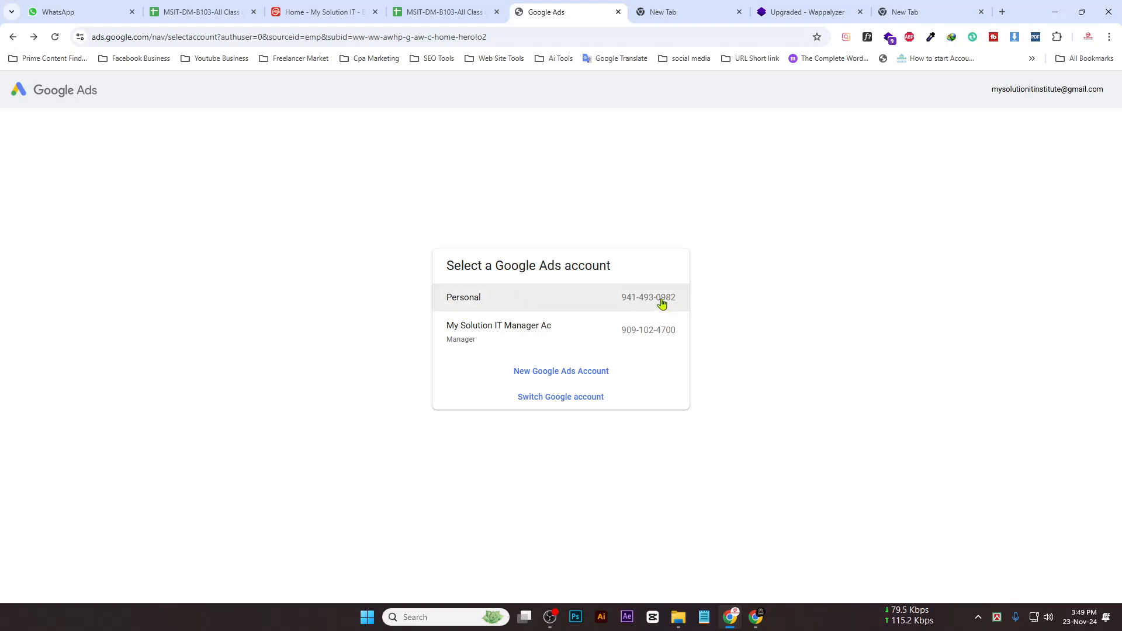
pyautogui.moveTo(998, 89); pyautogui.dragTo(1115, 93)
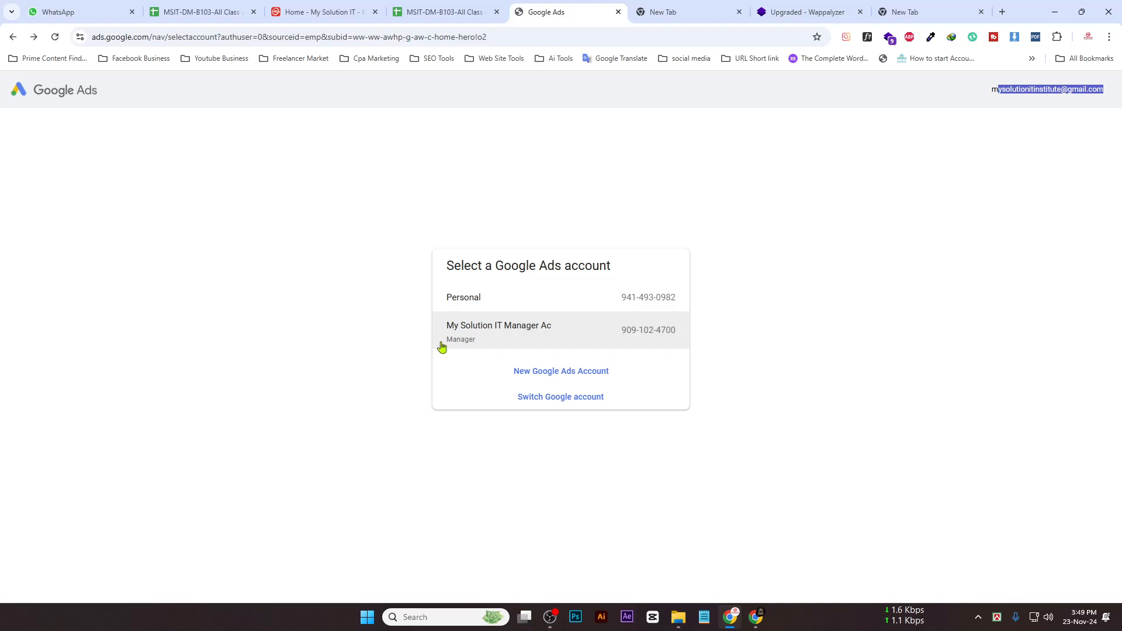
pyautogui.moveTo(442, 346); pyautogui.dragTo(423, 389)
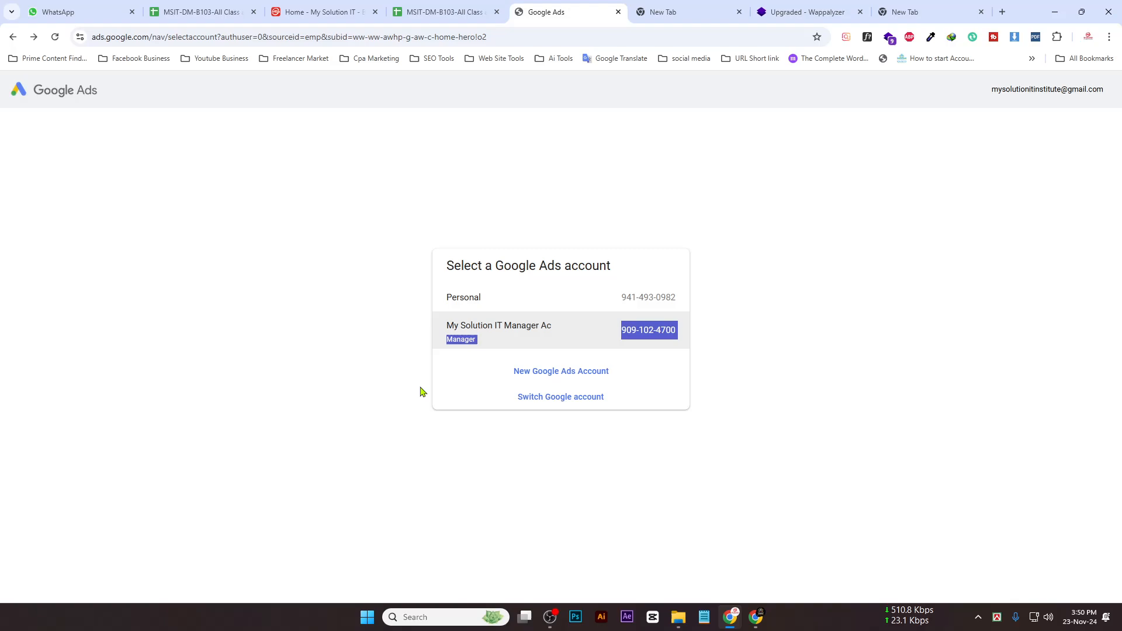
# Open the Personal Google Ads account and dismiss its unauthorized-activity notice.
pyautogui.click(465, 299)
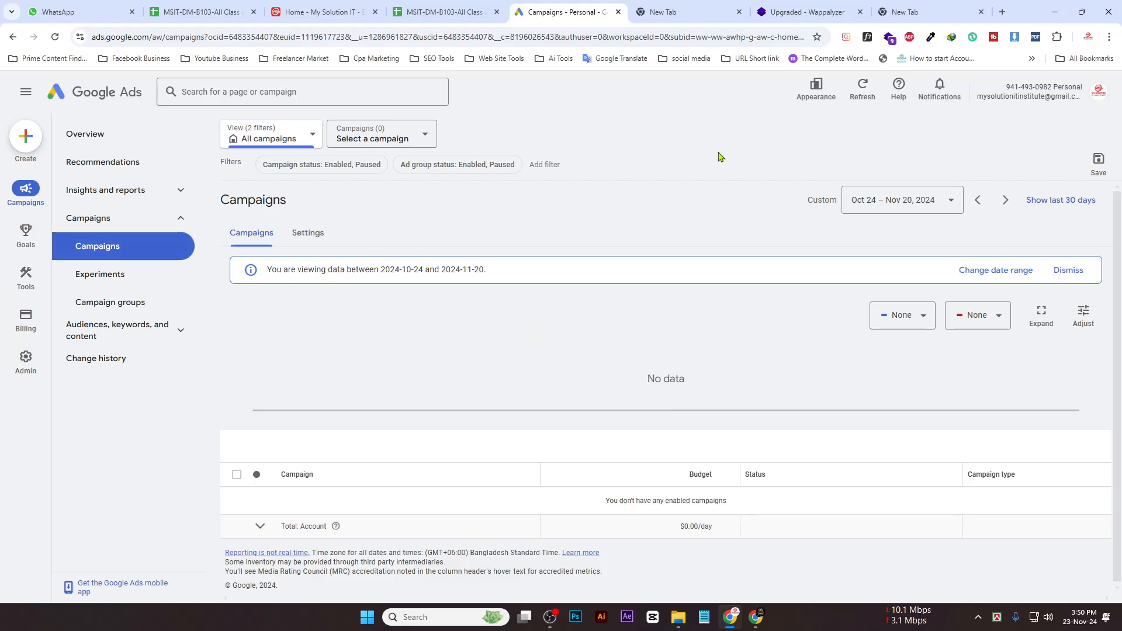
pyautogui.click(756, 618)
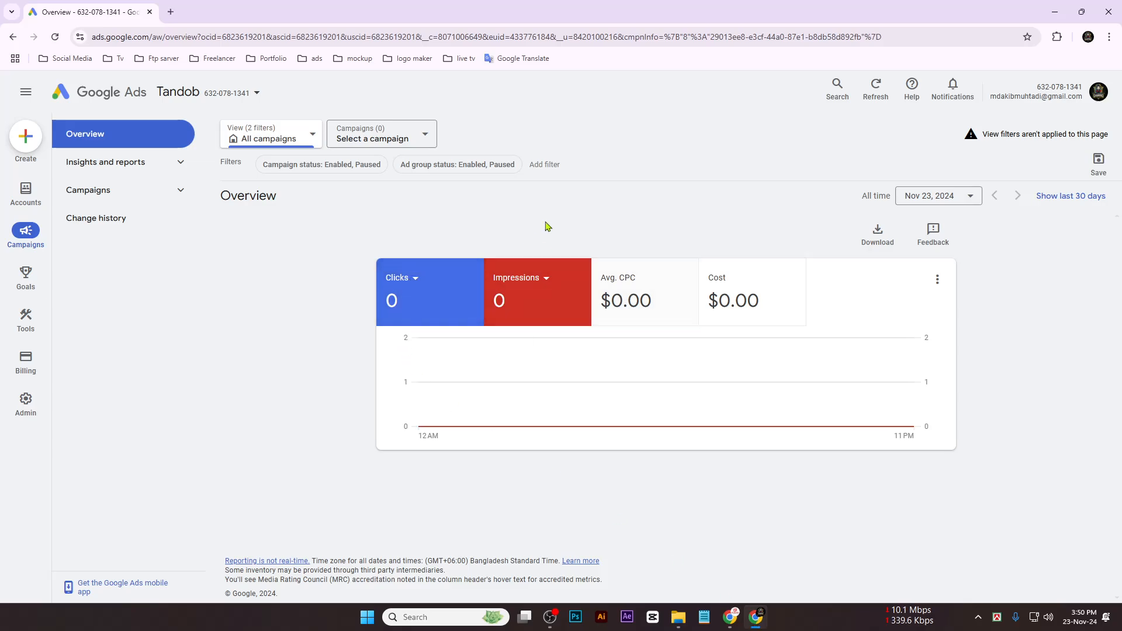
pyautogui.click(732, 620)
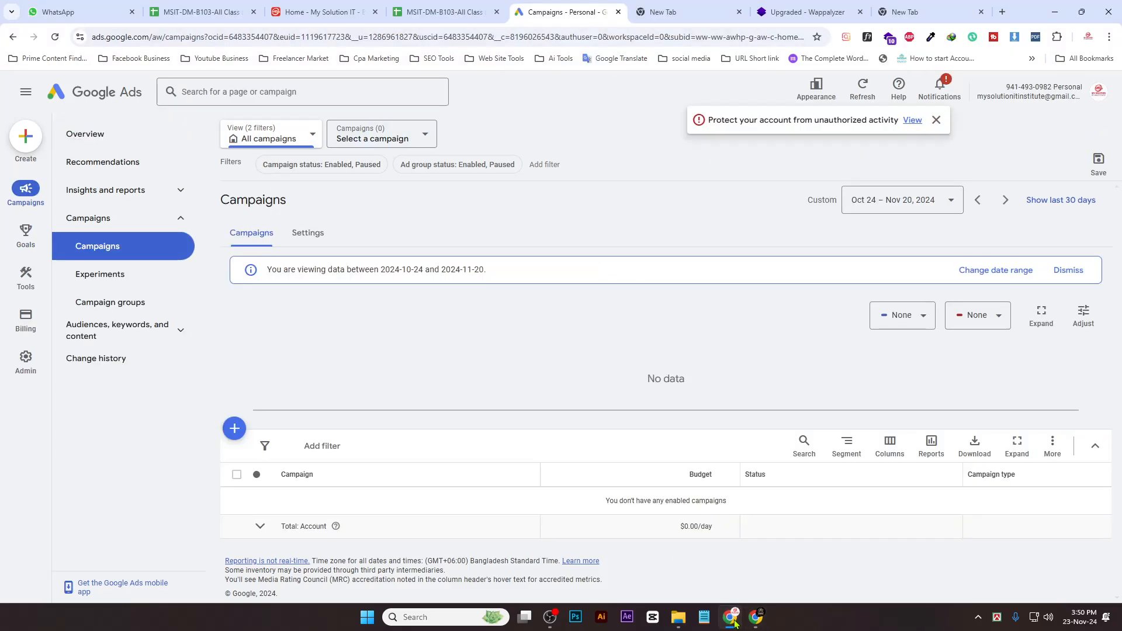
pyautogui.click(936, 119)
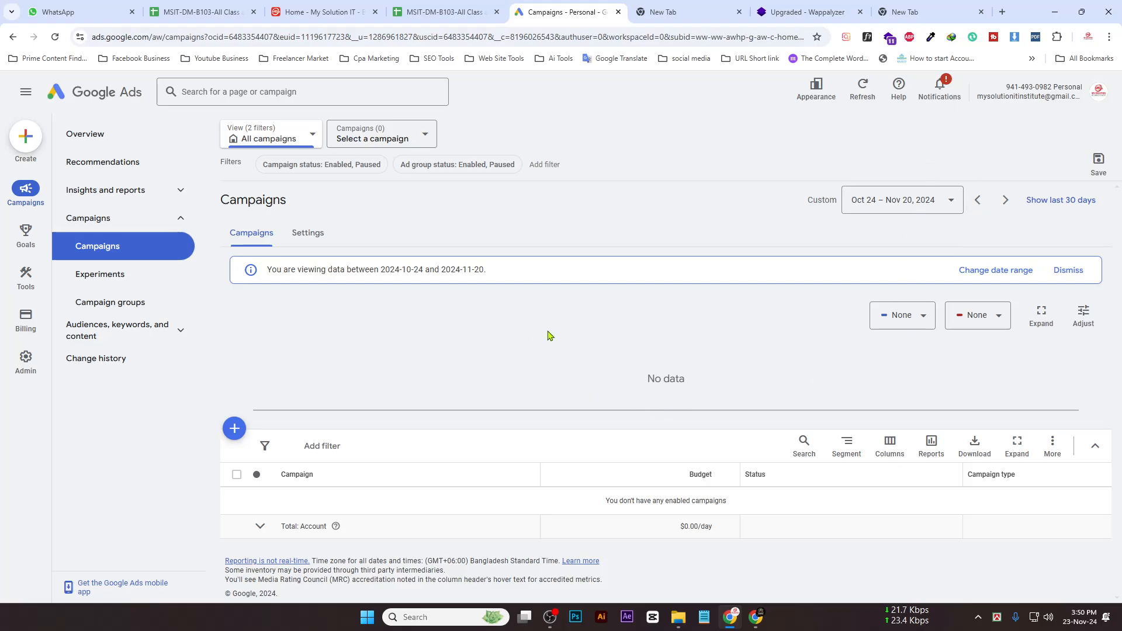
# Compare the navigation sections of the Tandob manager account with those of the Personal account.
pyautogui.click(754, 615)
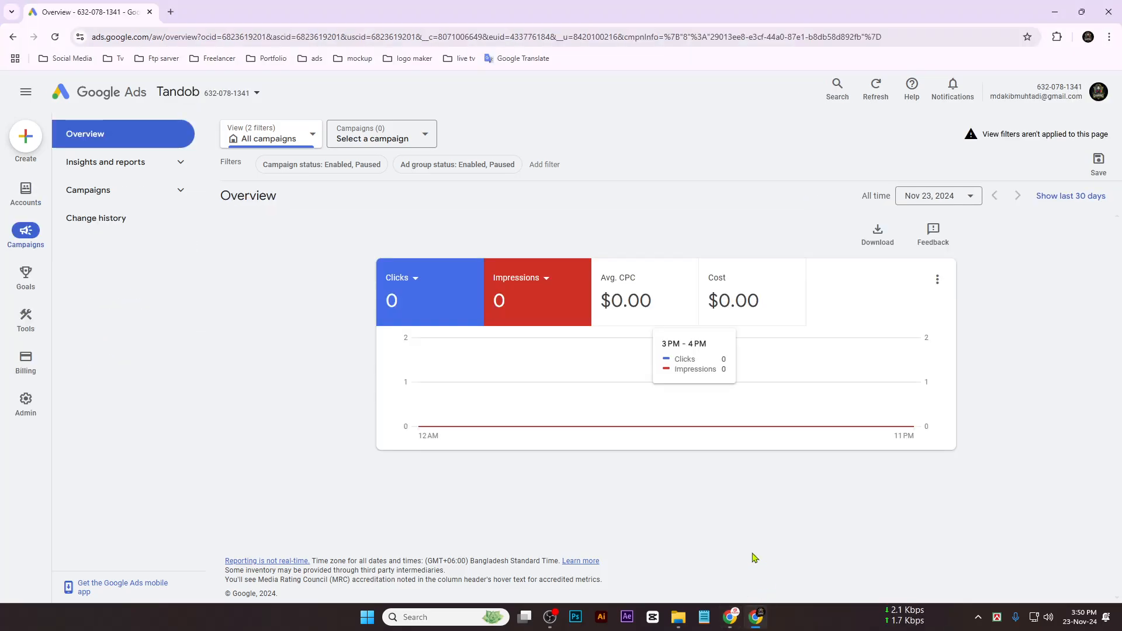
pyautogui.moveTo(22, 196)
pyautogui.hotkey('alt', 'Tab')
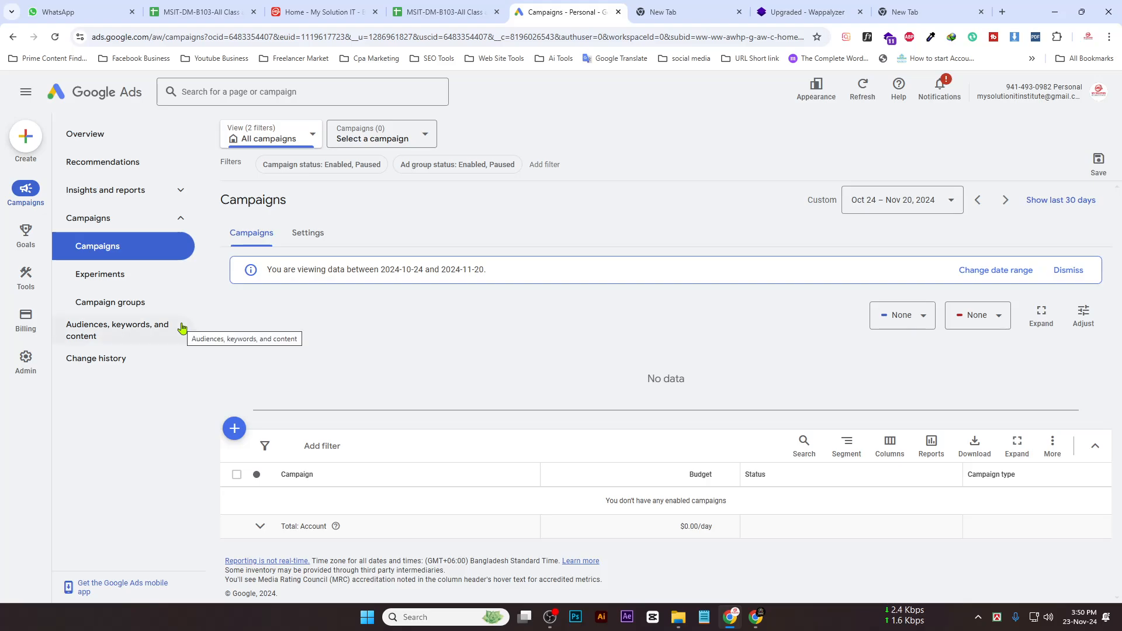
pyautogui.hotkey('alt', 'Tab')
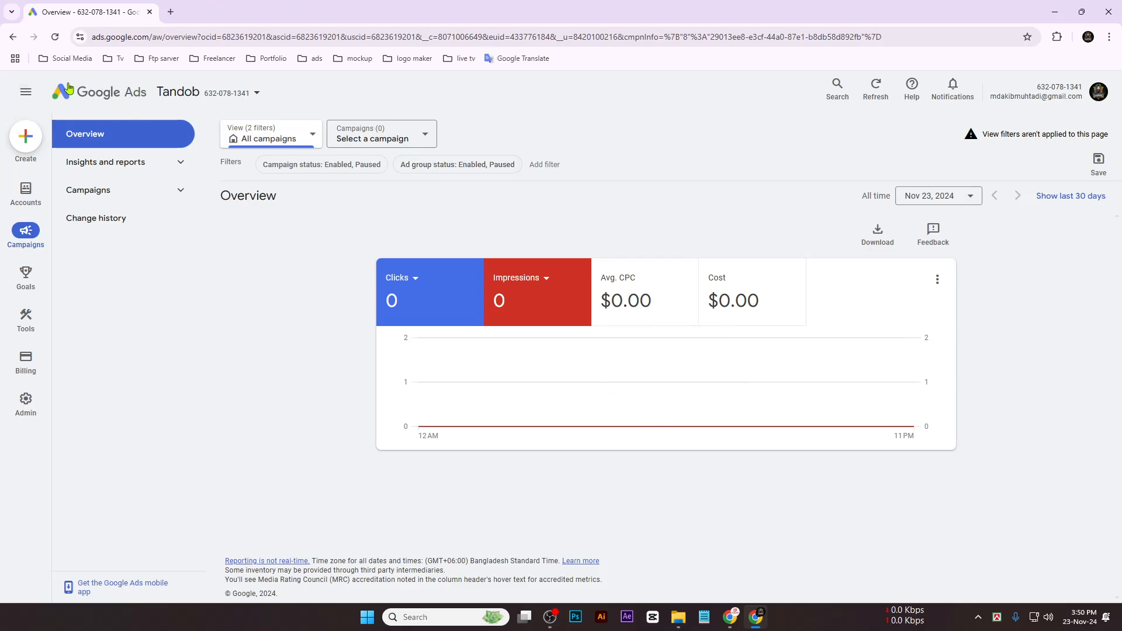
# Open the Tandob manager account's Billing page and compare its billing options with the Personal account.
pyautogui.click(23, 362)
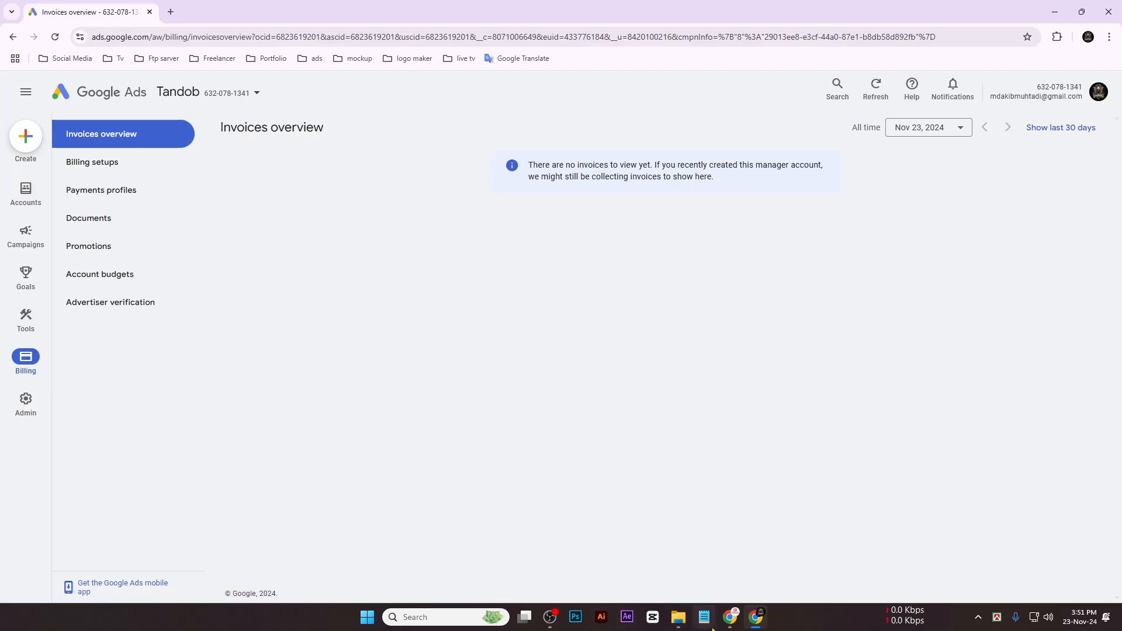
pyautogui.click(732, 618)
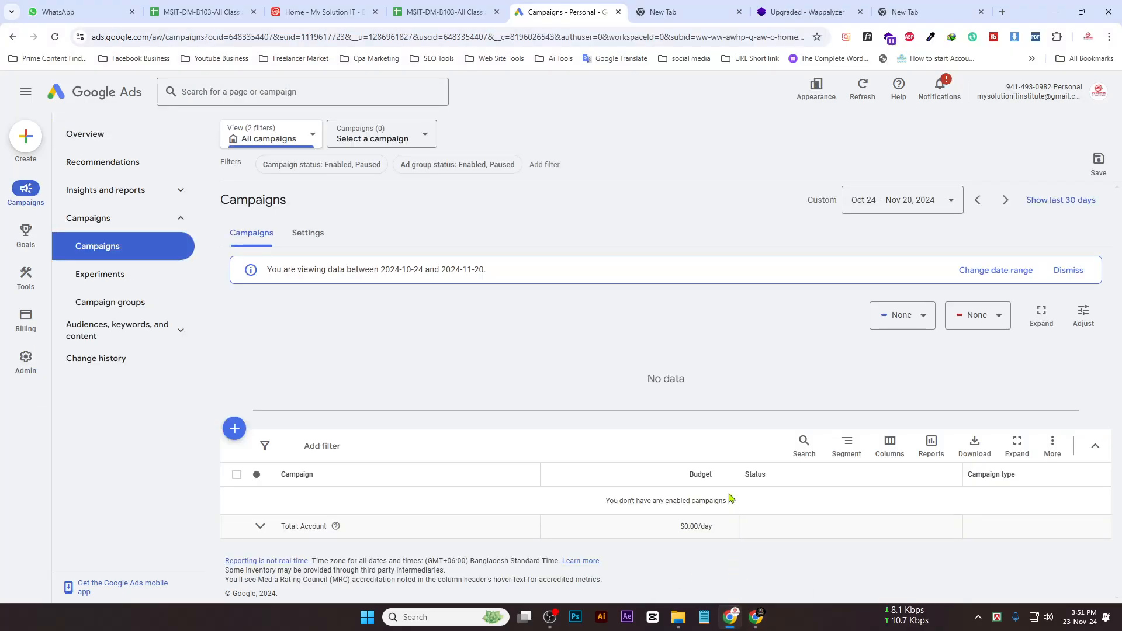
pyautogui.click(755, 613)
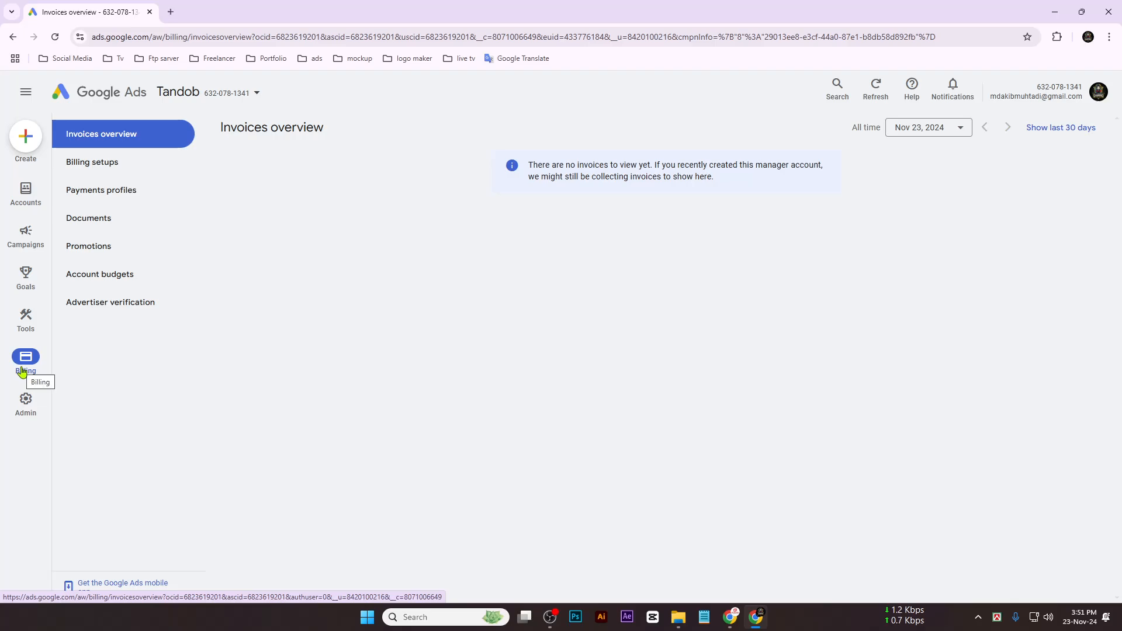
pyautogui.click(734, 621)
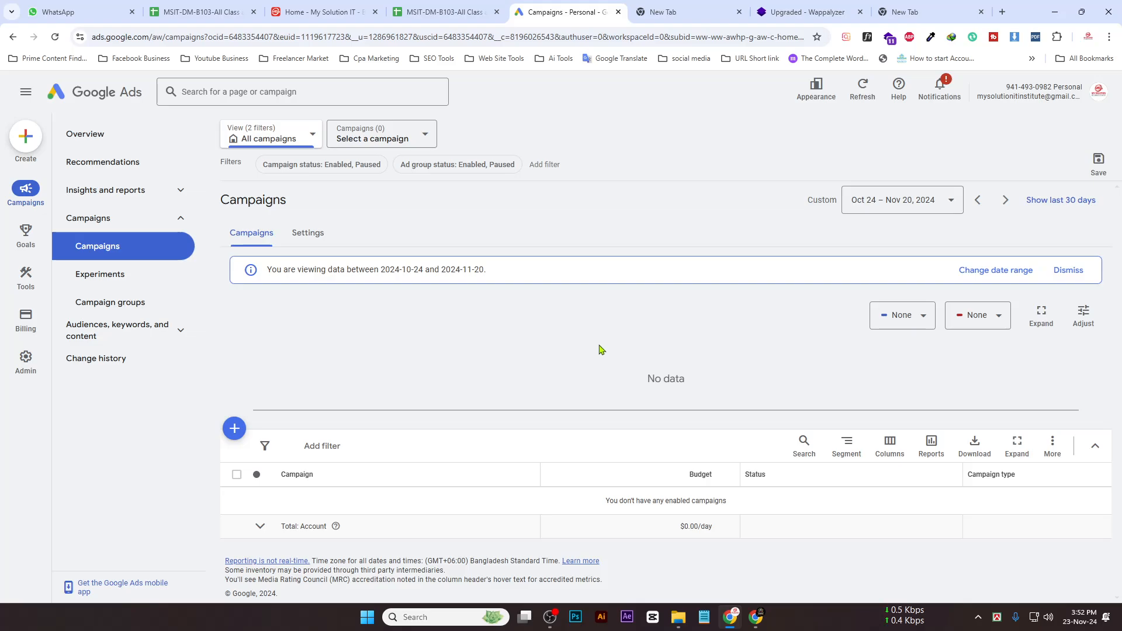
pyautogui.click(755, 618)
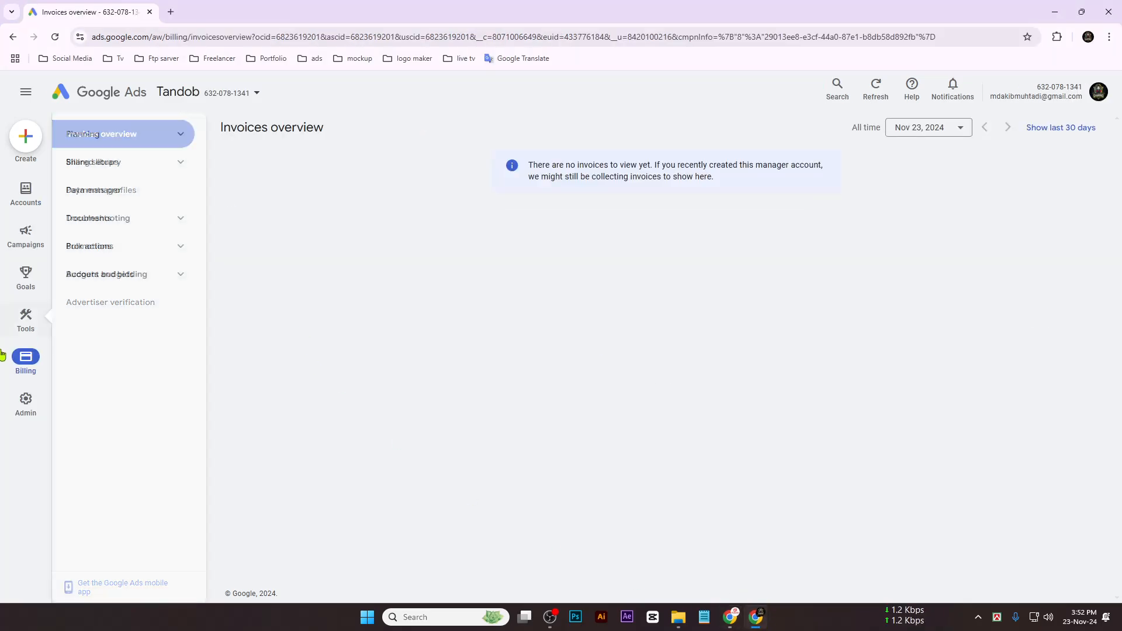
# Look through the Tandob account's Accounts performance page and its Manager account settings under Admin.
pyautogui.moveTo(9, 417)
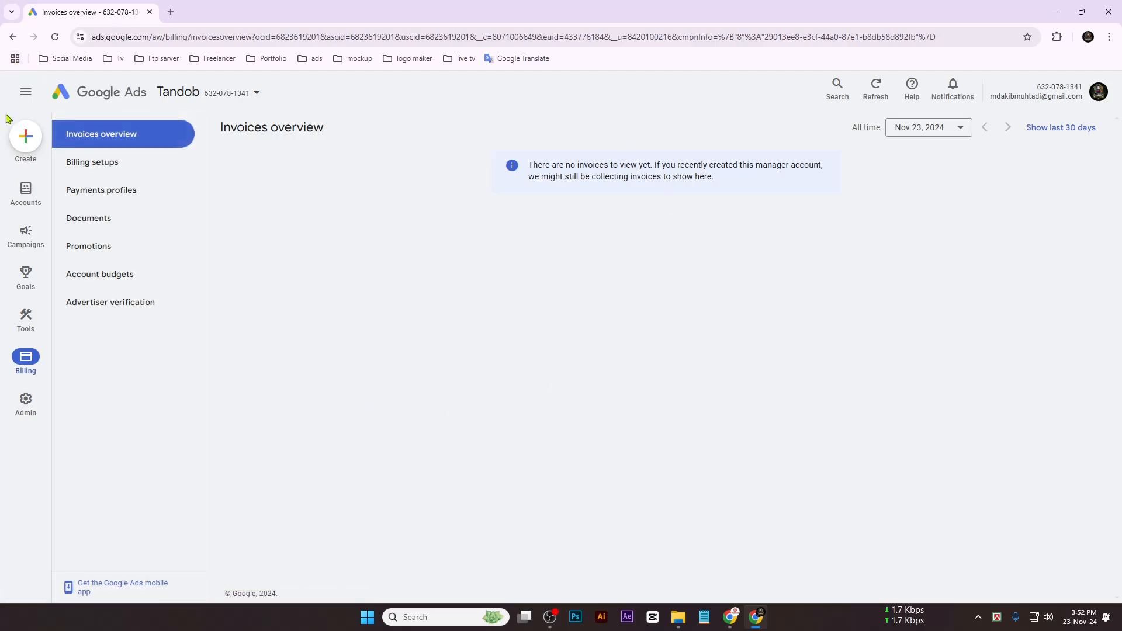
pyautogui.click(23, 412)
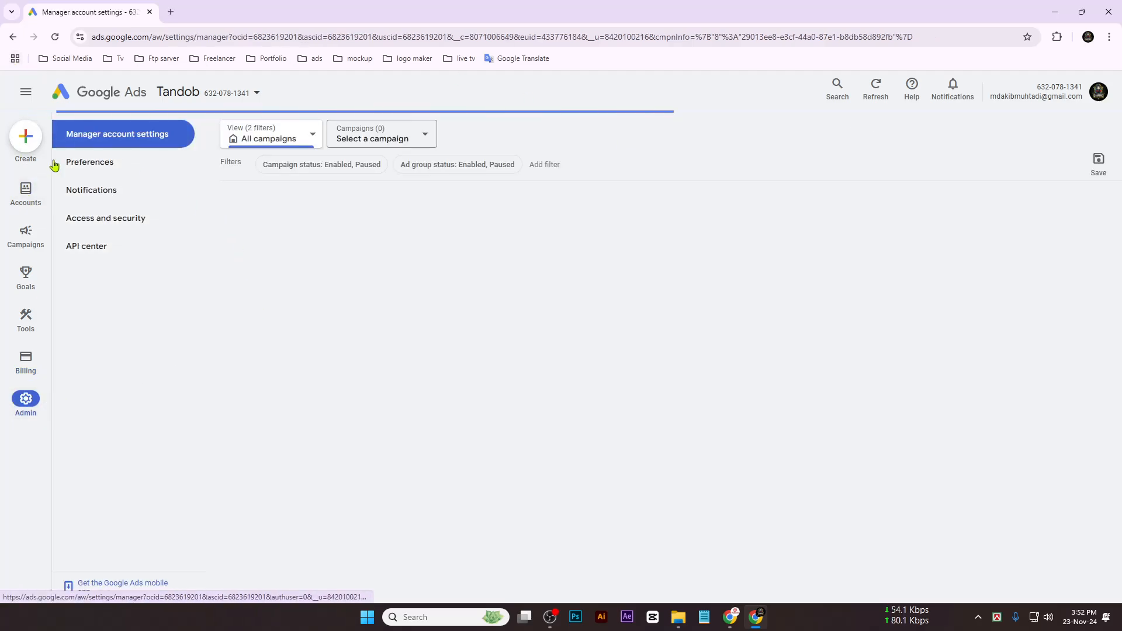
pyautogui.click(25, 196)
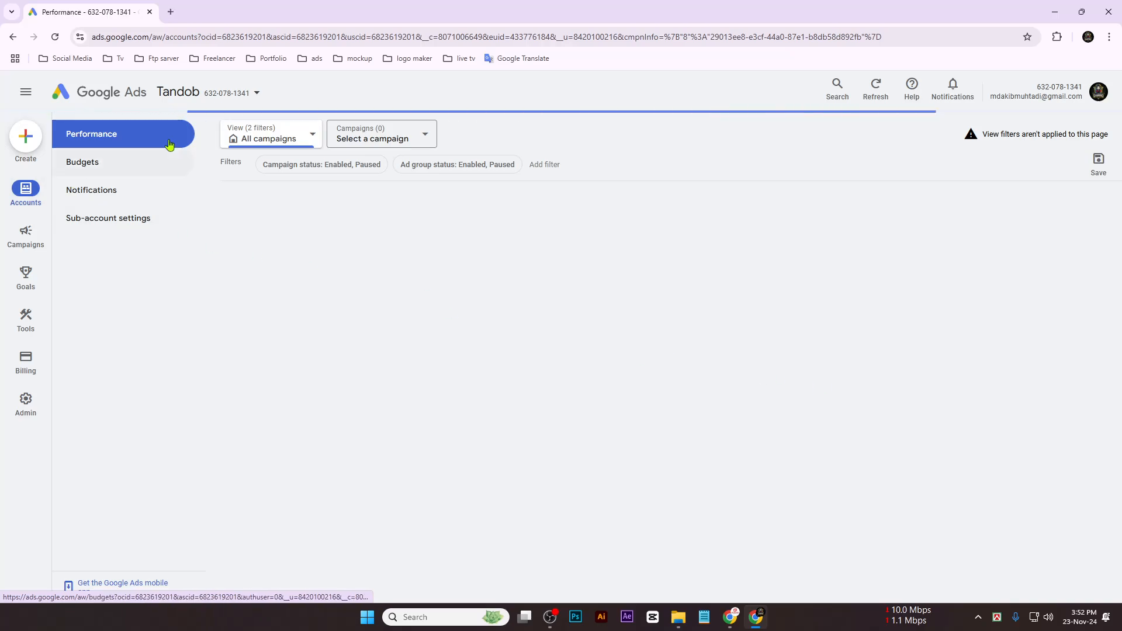
pyautogui.click(25, 400)
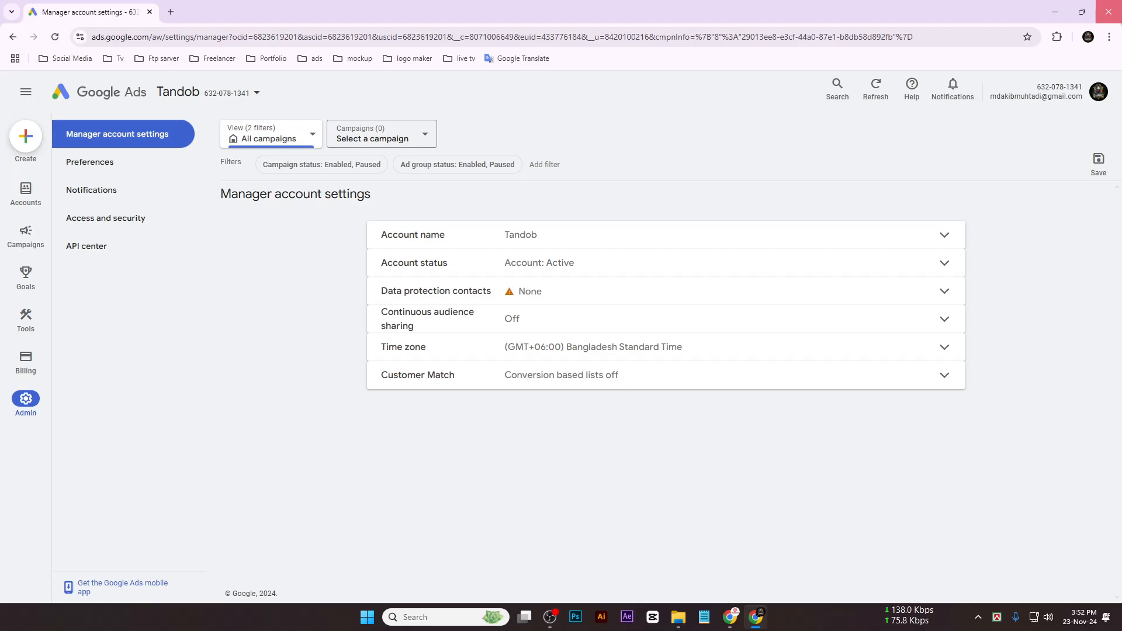
pyautogui.click(1108, 12)
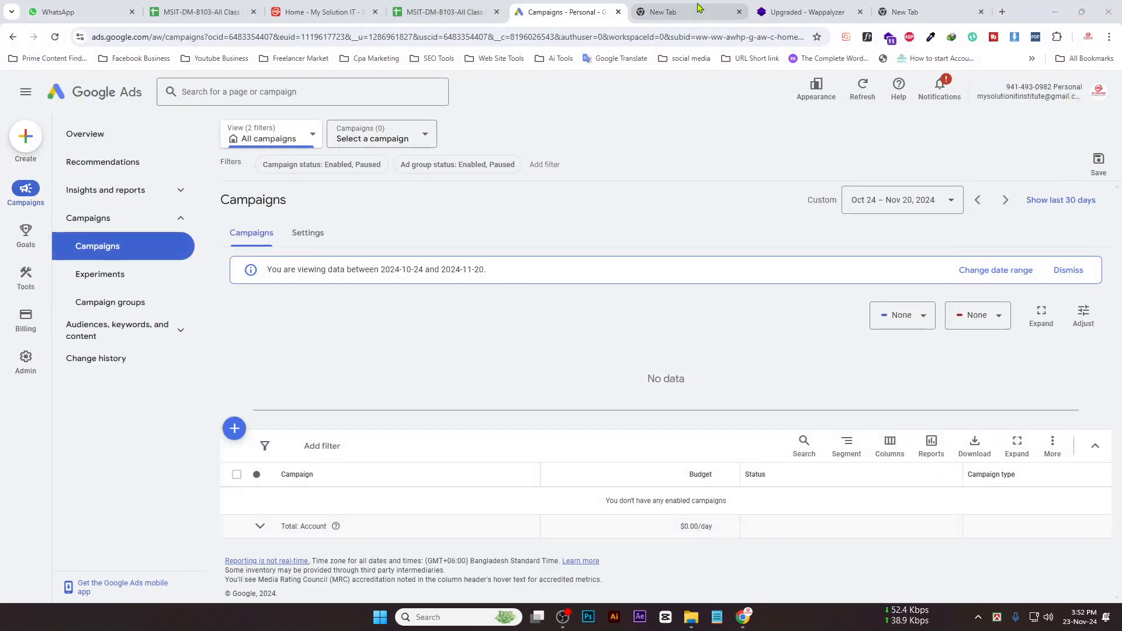
pyautogui.click(1091, 38)
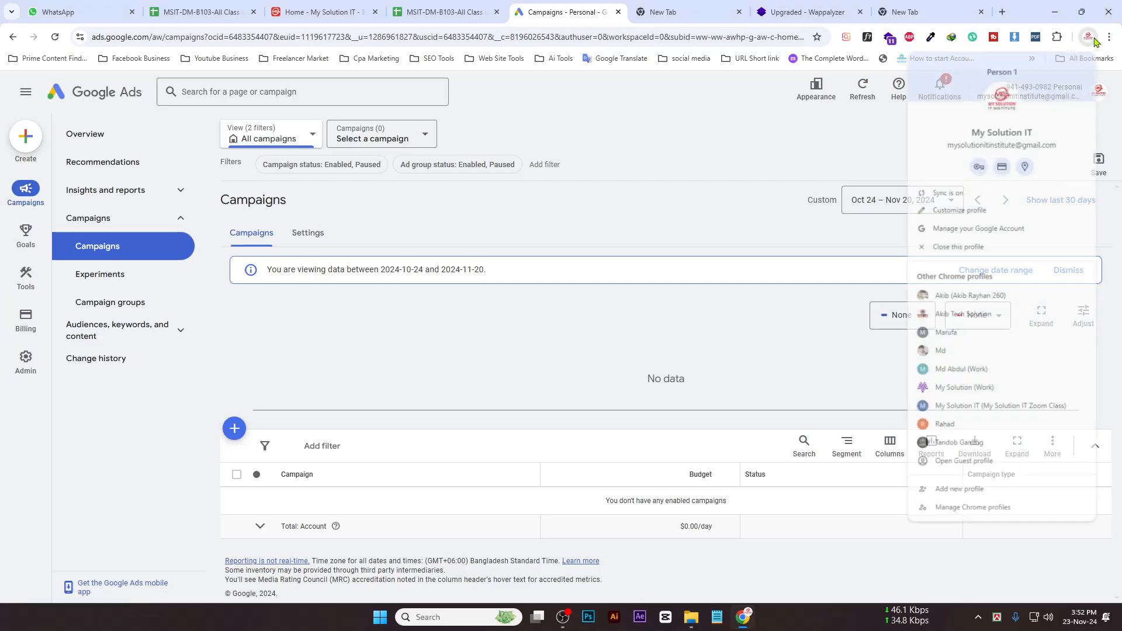
pyautogui.click(967, 443)
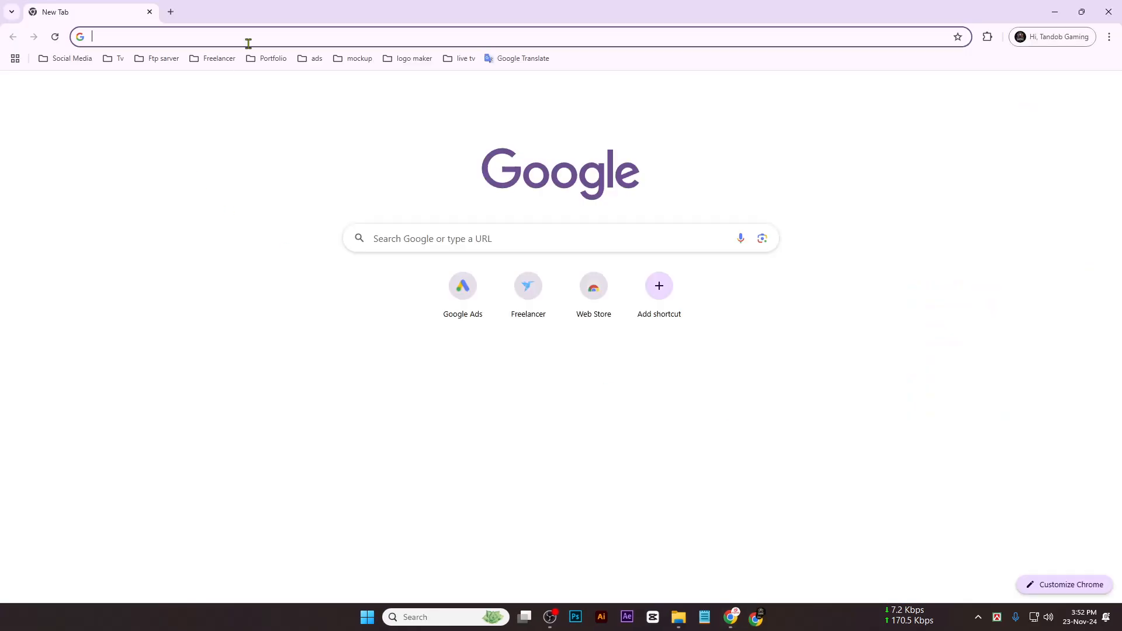
pyautogui.click(790, 34)
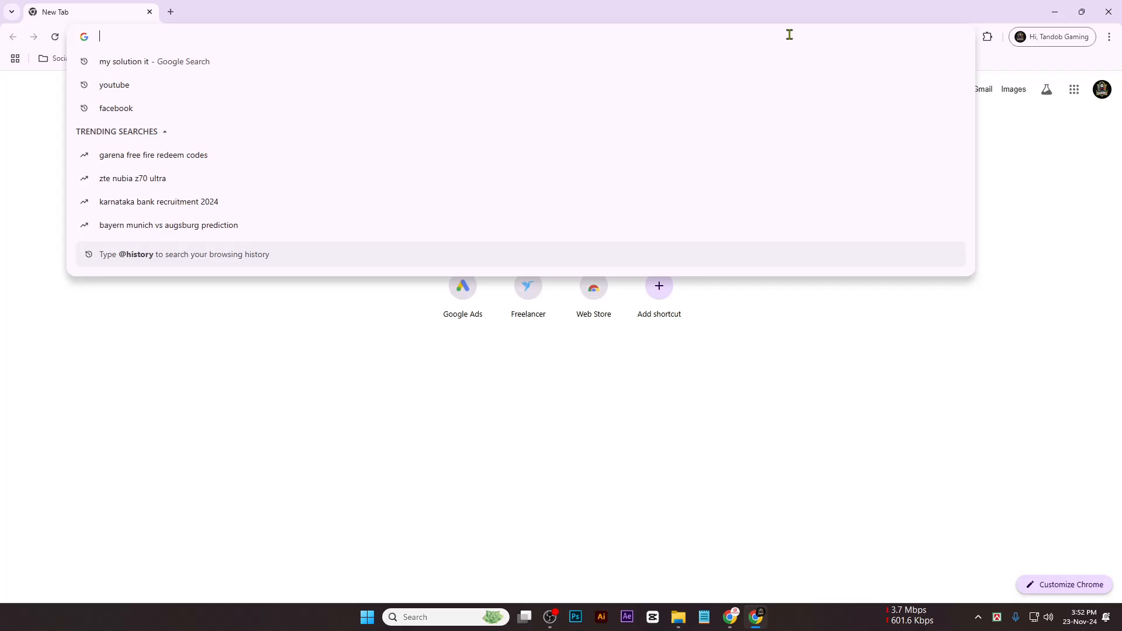
pyautogui.write('https://ads.google.com/intl/en/home/tools/manager-accounts/')
pyautogui.press('Return')
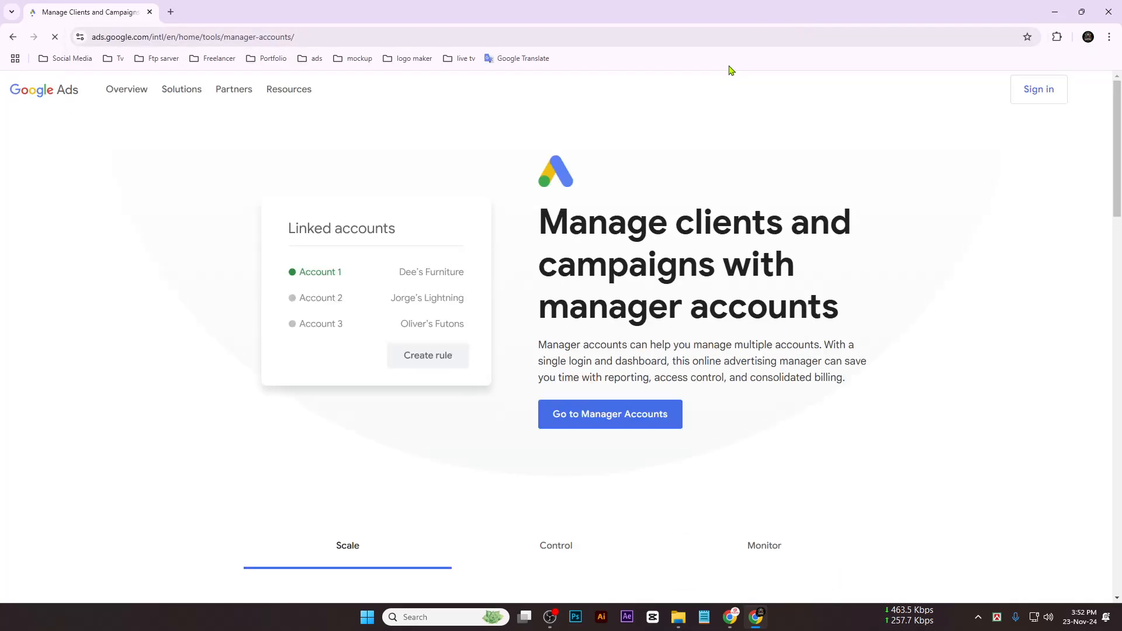
pyautogui.click(643, 425)
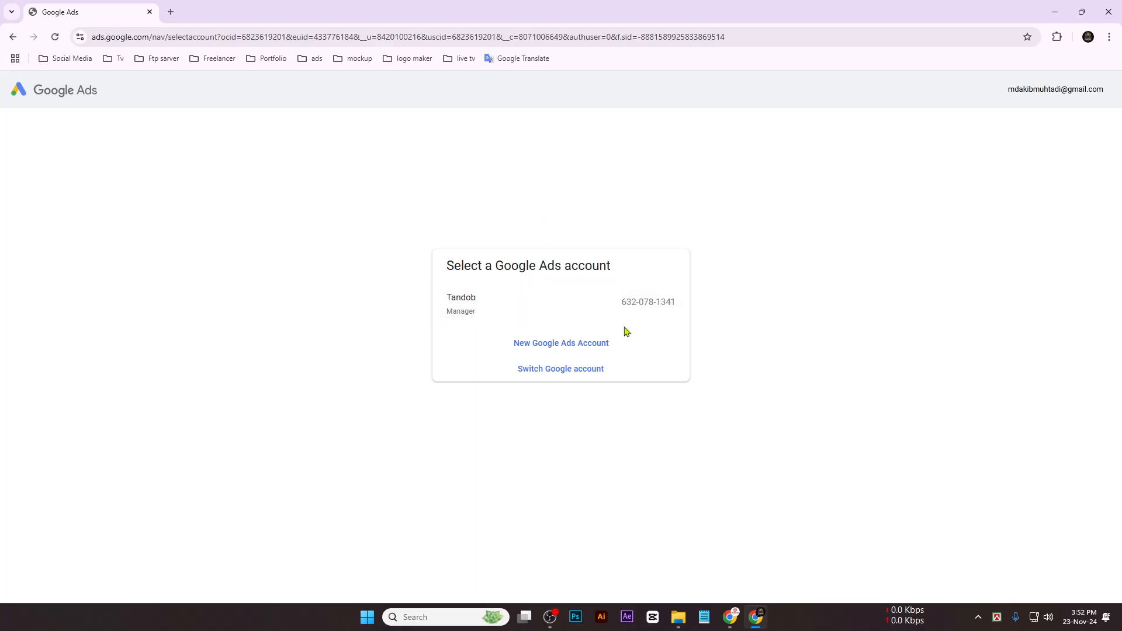
pyautogui.click(486, 303)
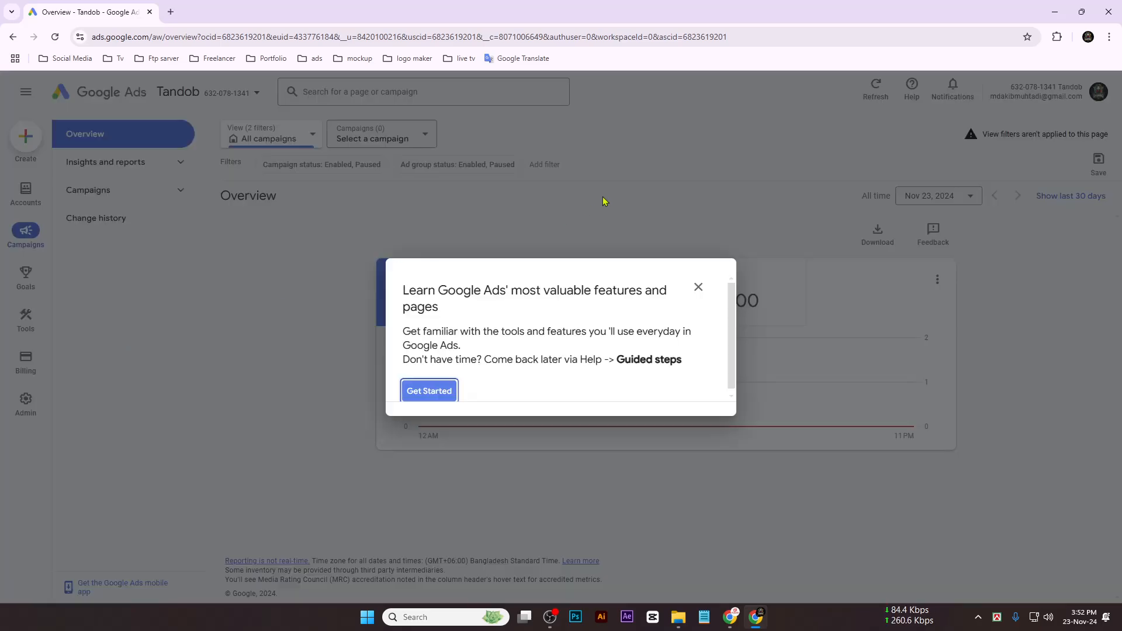
# Start the guide to Google Ads' most valuable features, view its first tips and leave the guide.
pyautogui.click(698, 287)
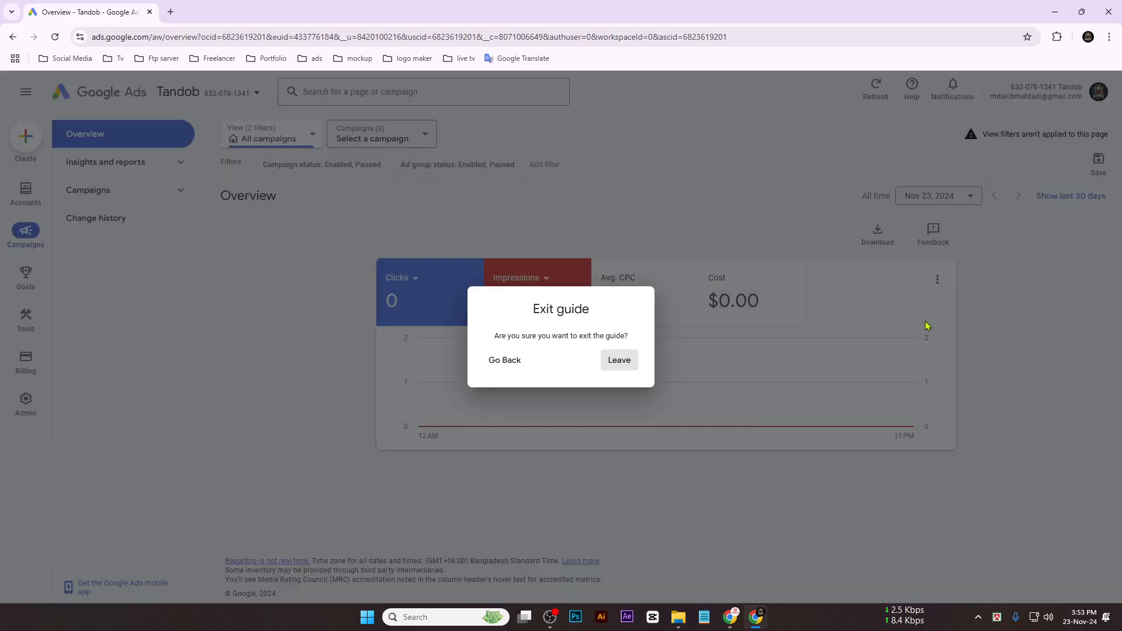
pyautogui.click(505, 361)
pyautogui.click(429, 390)
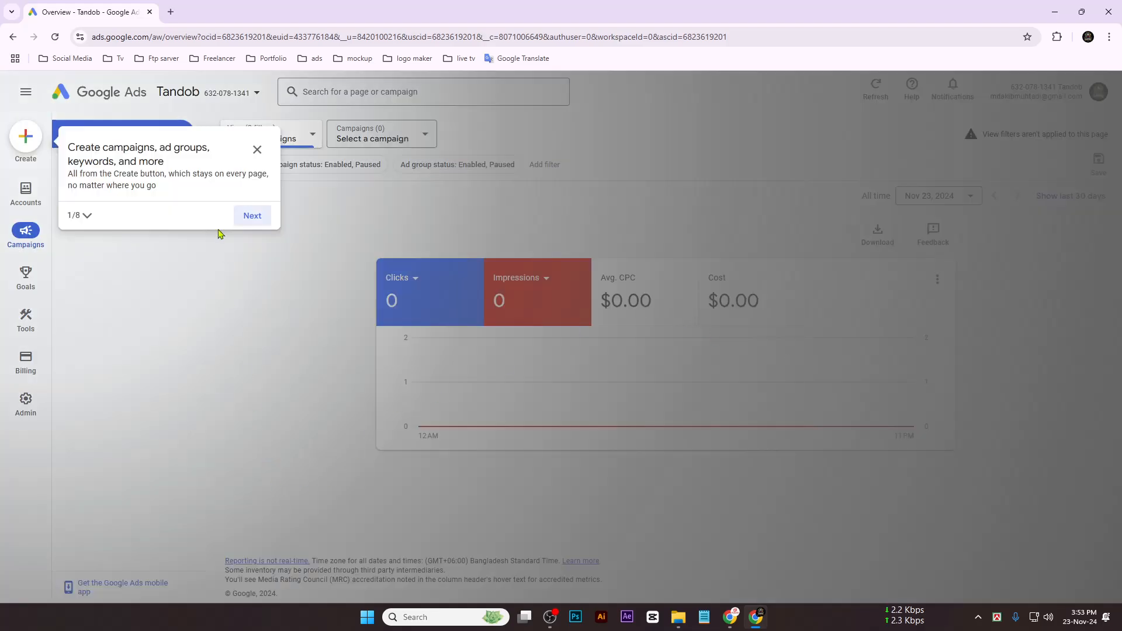
pyautogui.click(243, 221)
pyautogui.click(528, 142)
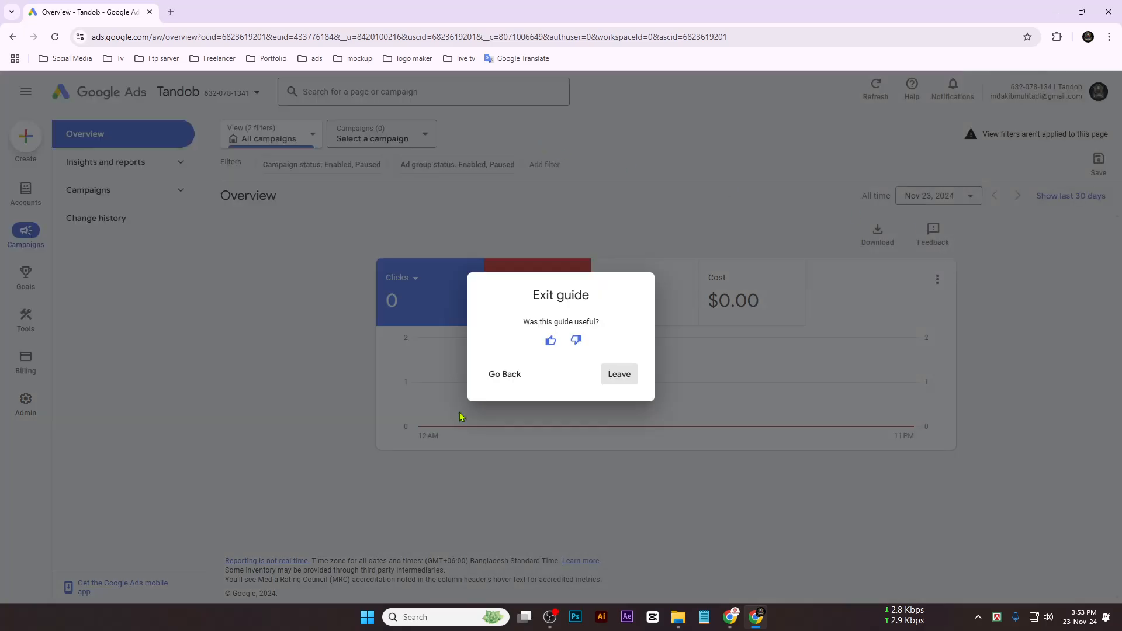
pyautogui.click(506, 374)
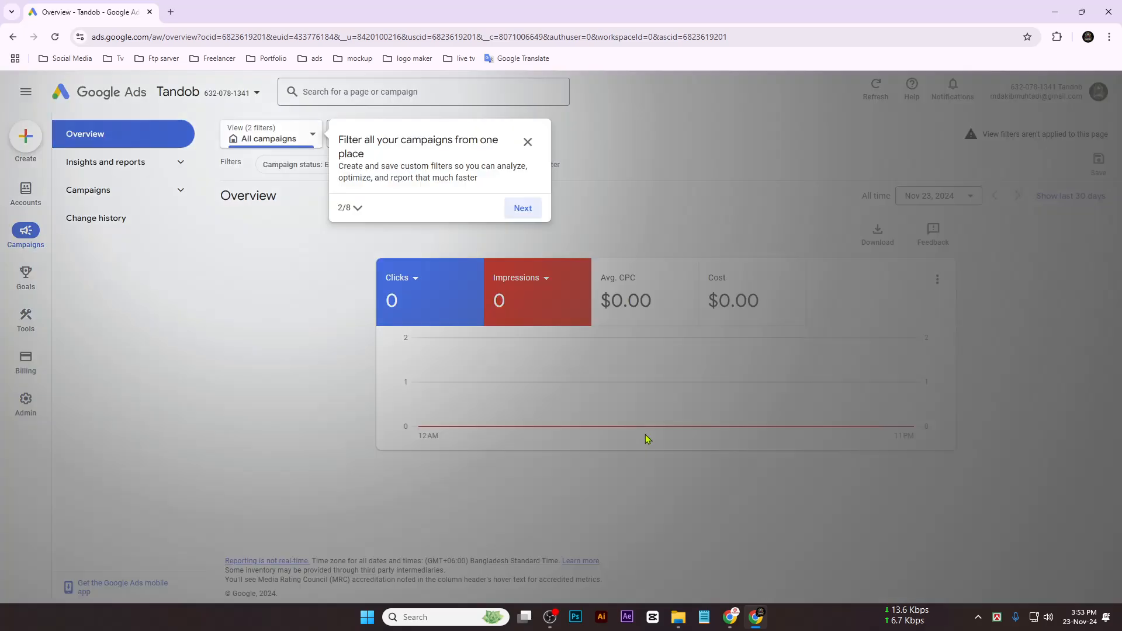
pyautogui.click(522, 208)
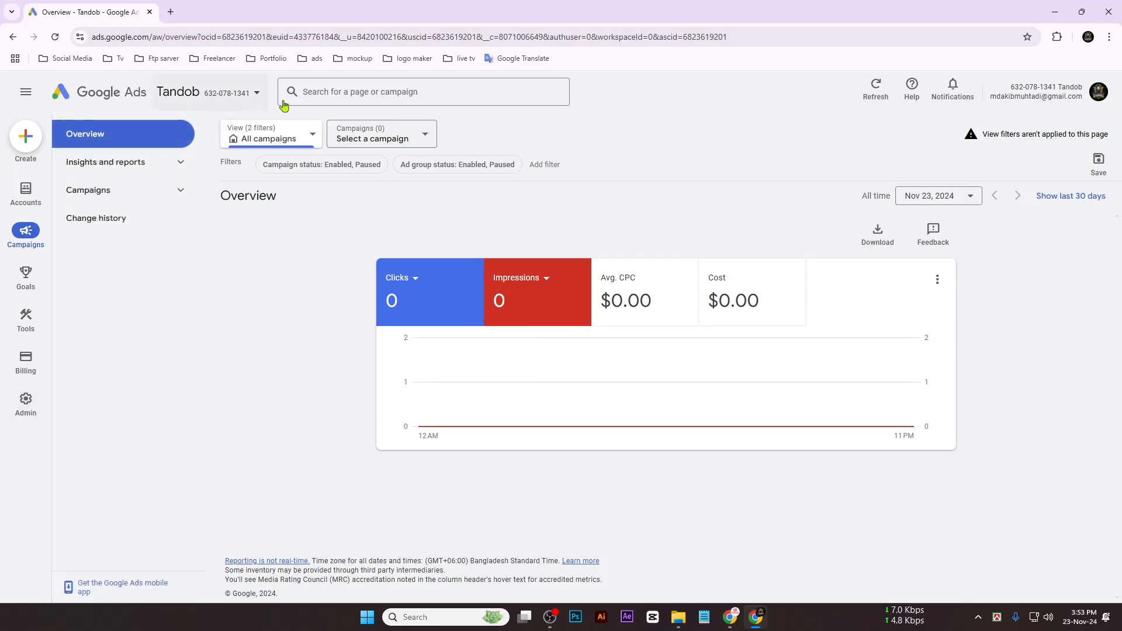
# Locate and highlight the Tandob manager account's customer ID in the account header.
pyautogui.moveTo(1011, 87); pyautogui.dragTo(1083, 88)
pyautogui.click(1062, 87)
pyautogui.moveTo(1012, 87); pyautogui.dragTo(1045, 85)
pyautogui.click(1045, 89)
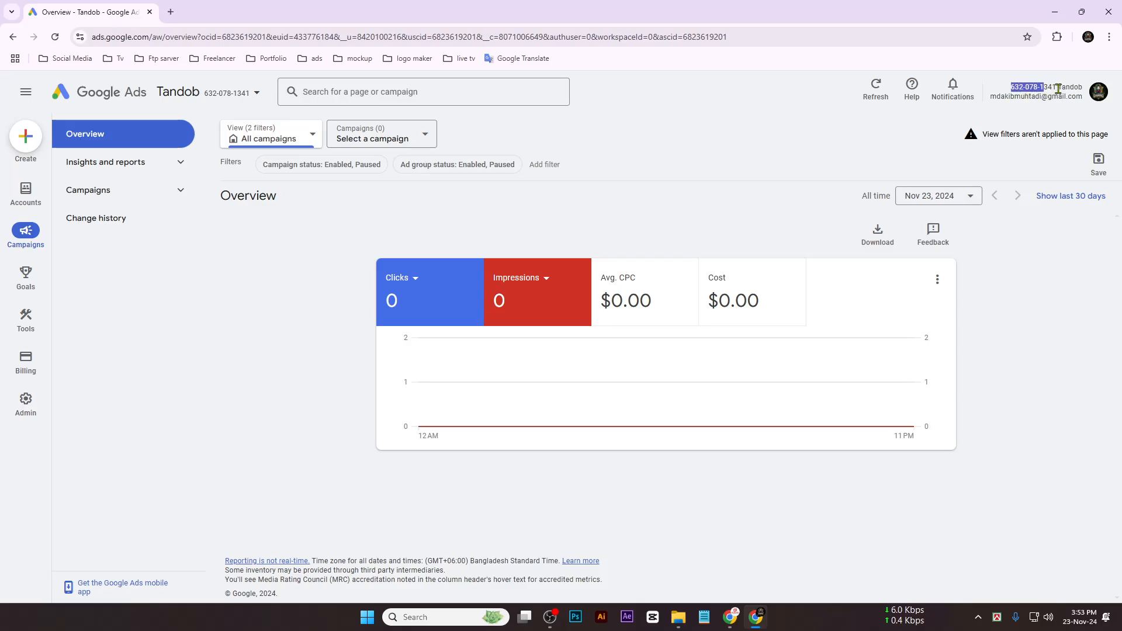
pyautogui.click(1058, 89)
pyautogui.moveTo(1011, 87); pyautogui.dragTo(1057, 88)
pyautogui.click(1002, 83)
pyautogui.moveTo(1012, 87); pyautogui.dragTo(1058, 90)
# Switch to the Personal account's window and highlight its customer ID.
pyautogui.click(1055, 11)
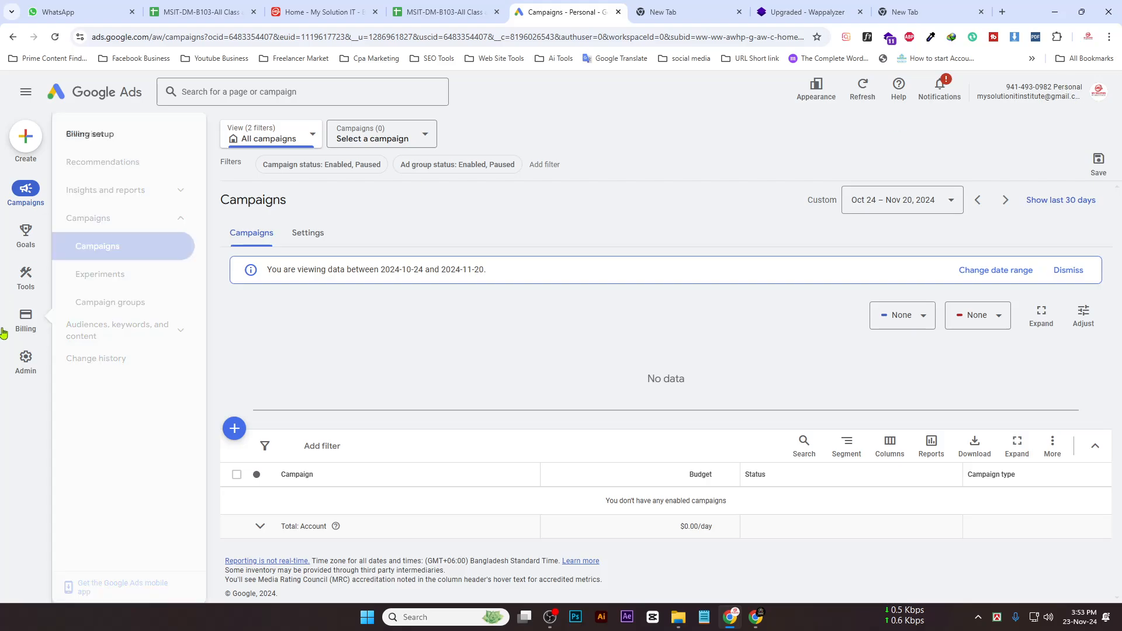
pyautogui.moveTo(13, 383)
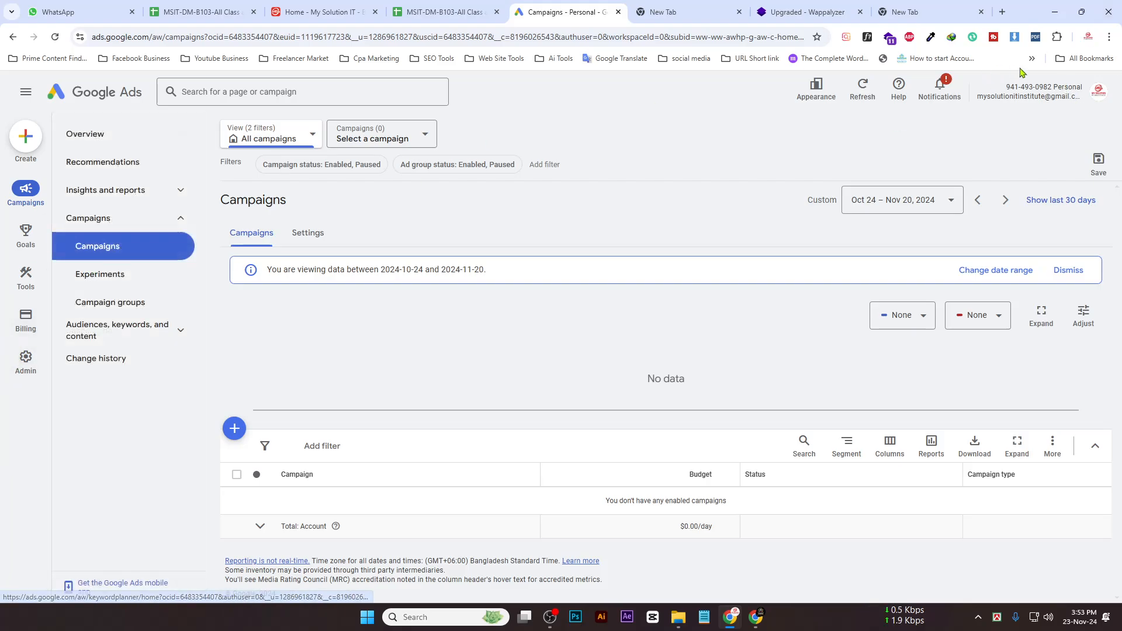
pyautogui.moveTo(1010, 87); pyautogui.dragTo(1050, 88)
pyautogui.click(1033, 89)
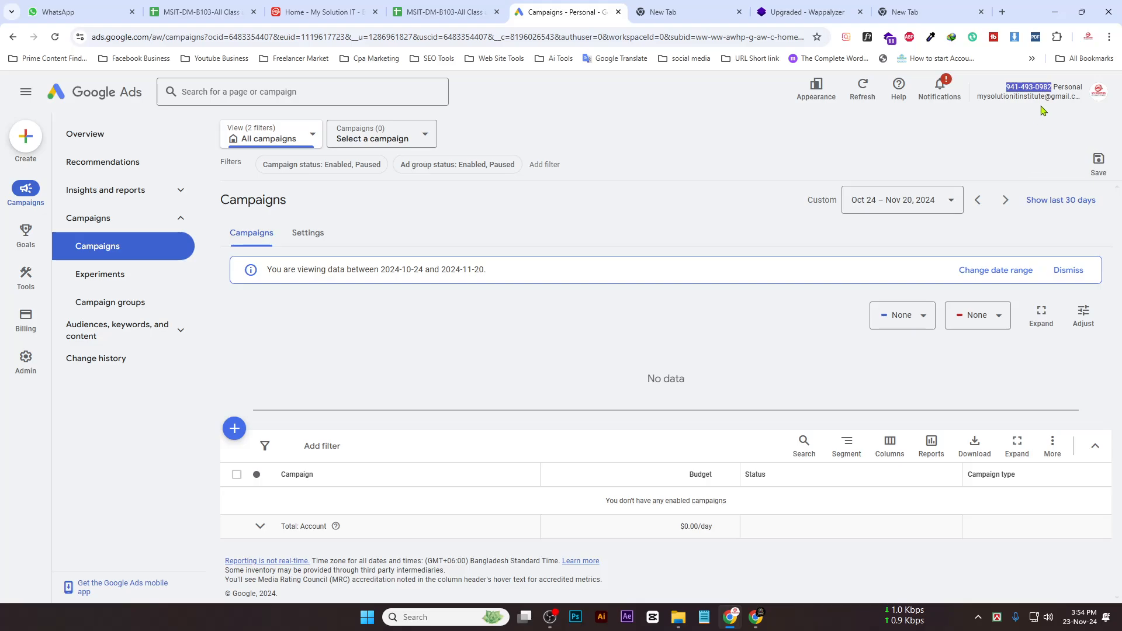
pyautogui.rightClick(1044, 88)
pyautogui.click(923, 80)
# Look through Tandob's Access and security users, invitation form, Notifications and Accounts performance pages for a way to add accounts.
pyautogui.click(756, 617)
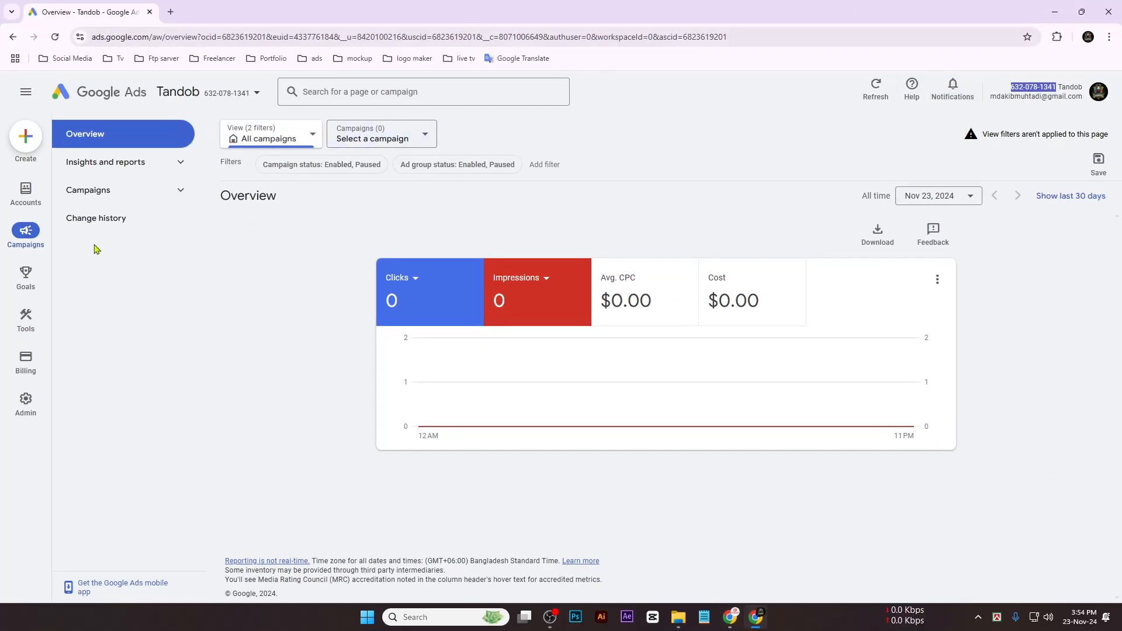
pyautogui.click(24, 414)
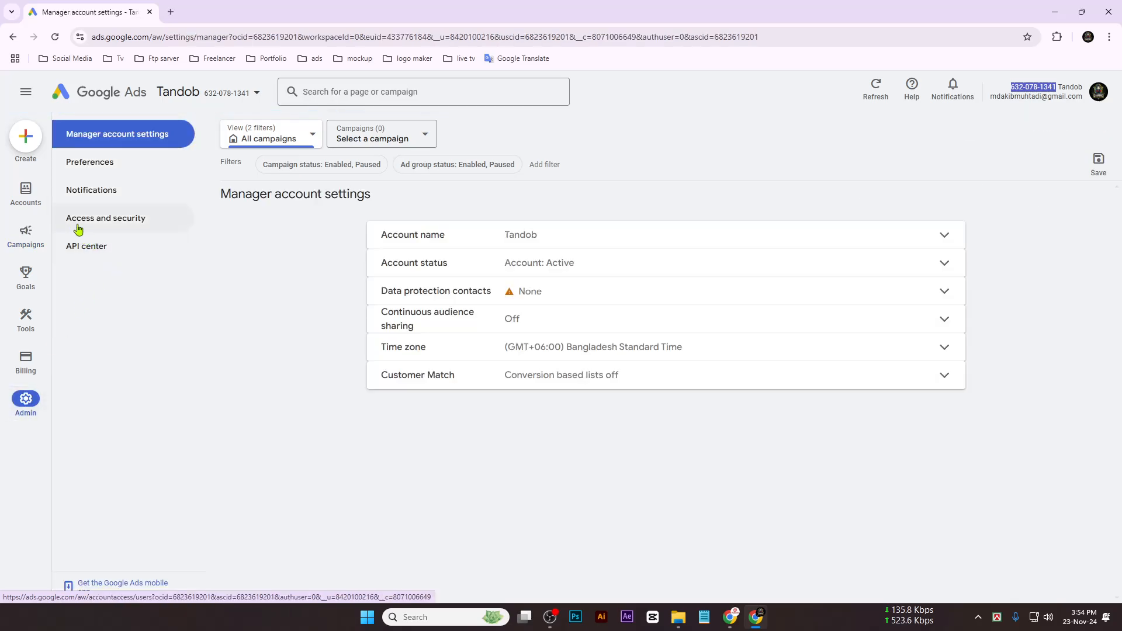
pyautogui.click(115, 222)
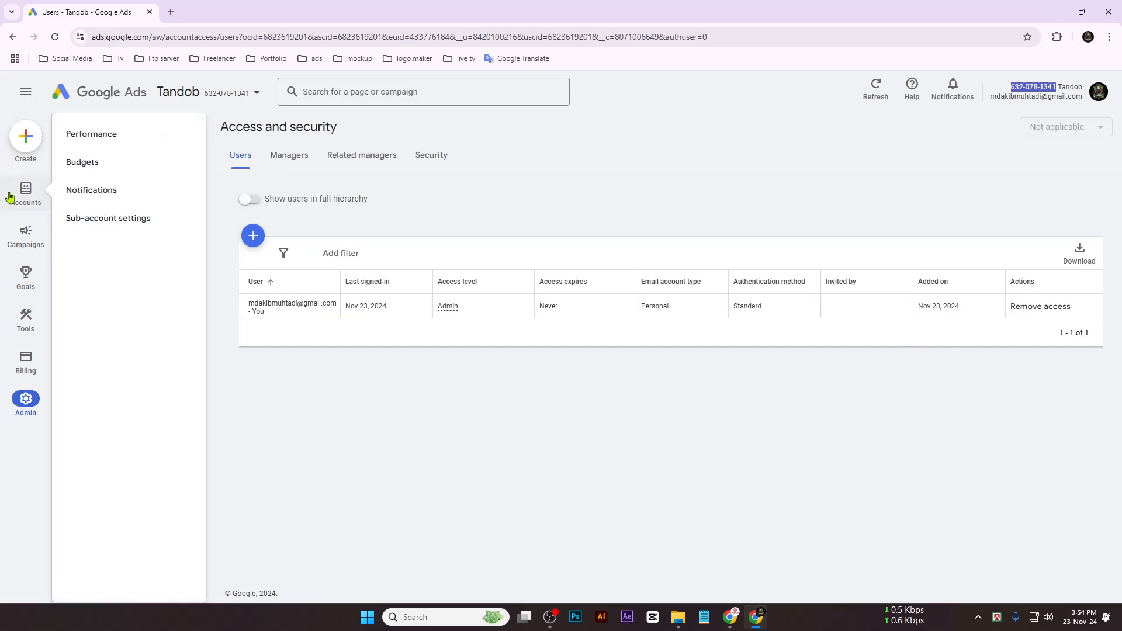
pyautogui.click(16, 196)
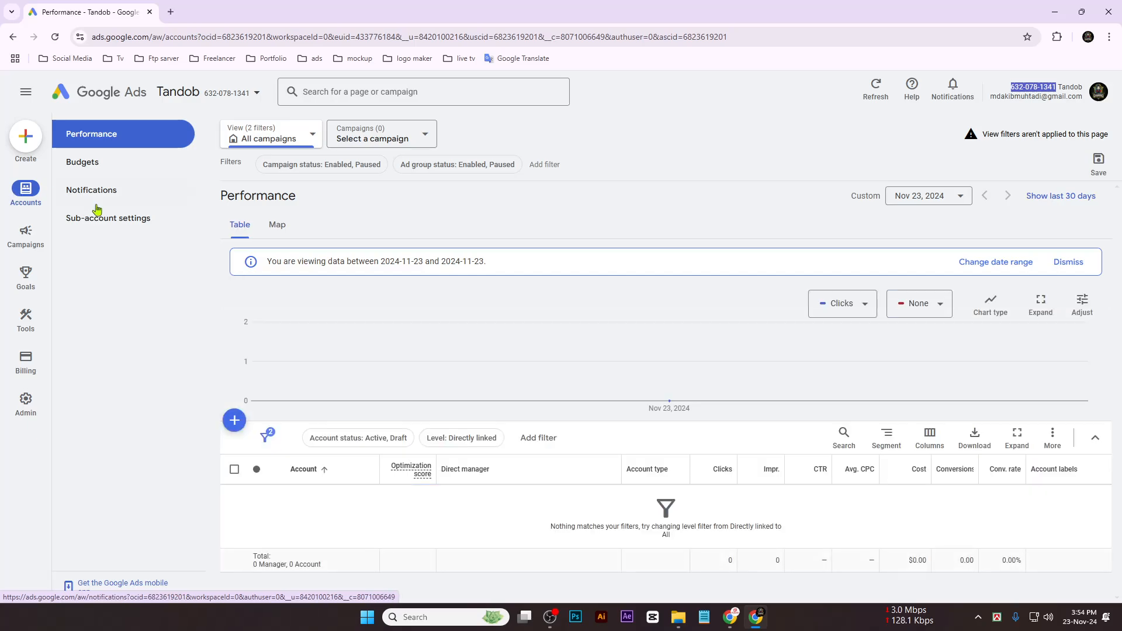
pyautogui.click(26, 403)
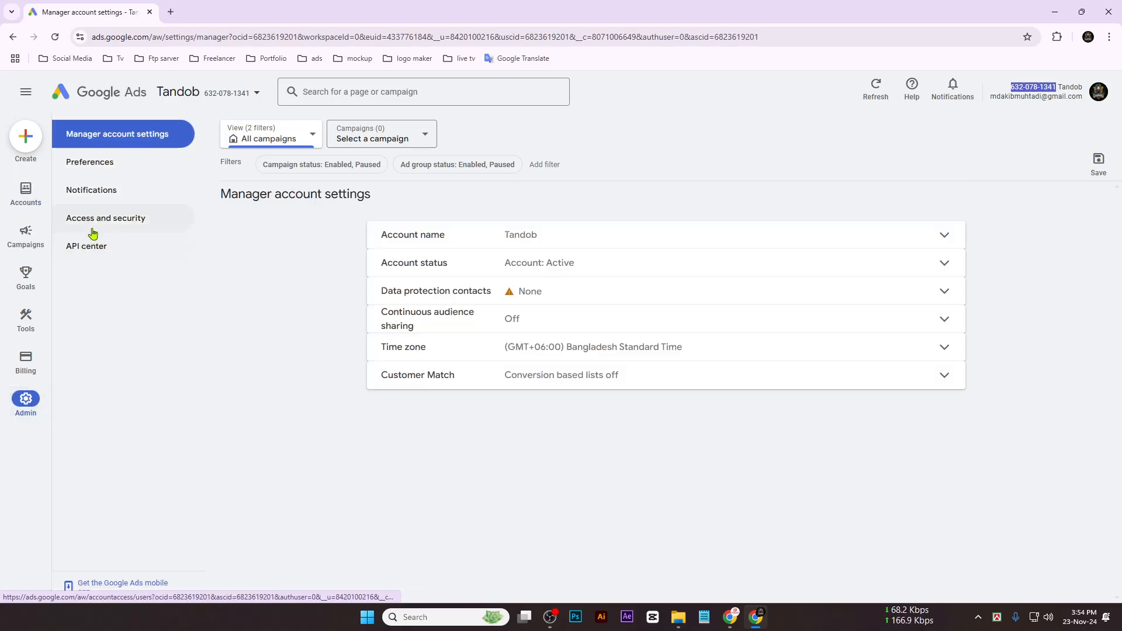
pyautogui.click(99, 223)
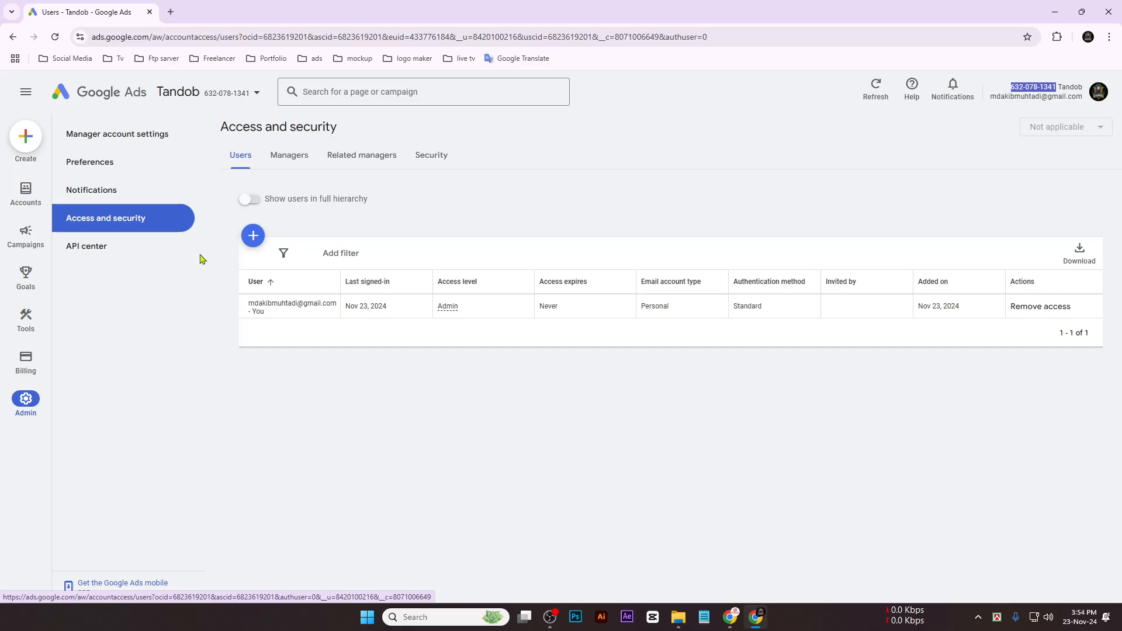
pyautogui.click(253, 237)
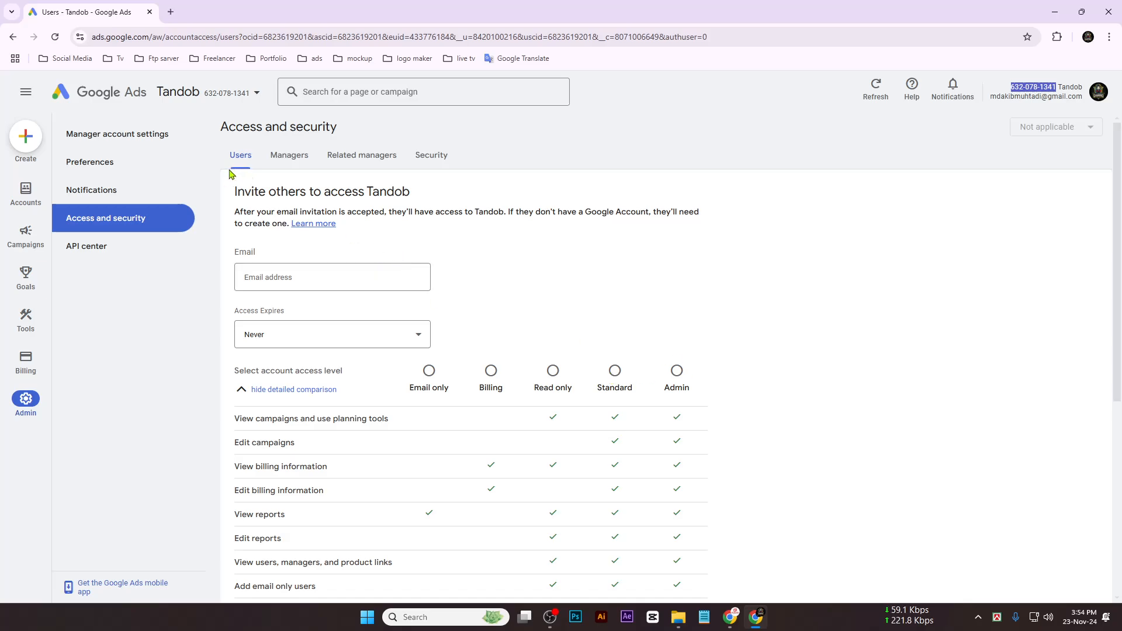
pyautogui.click(100, 192)
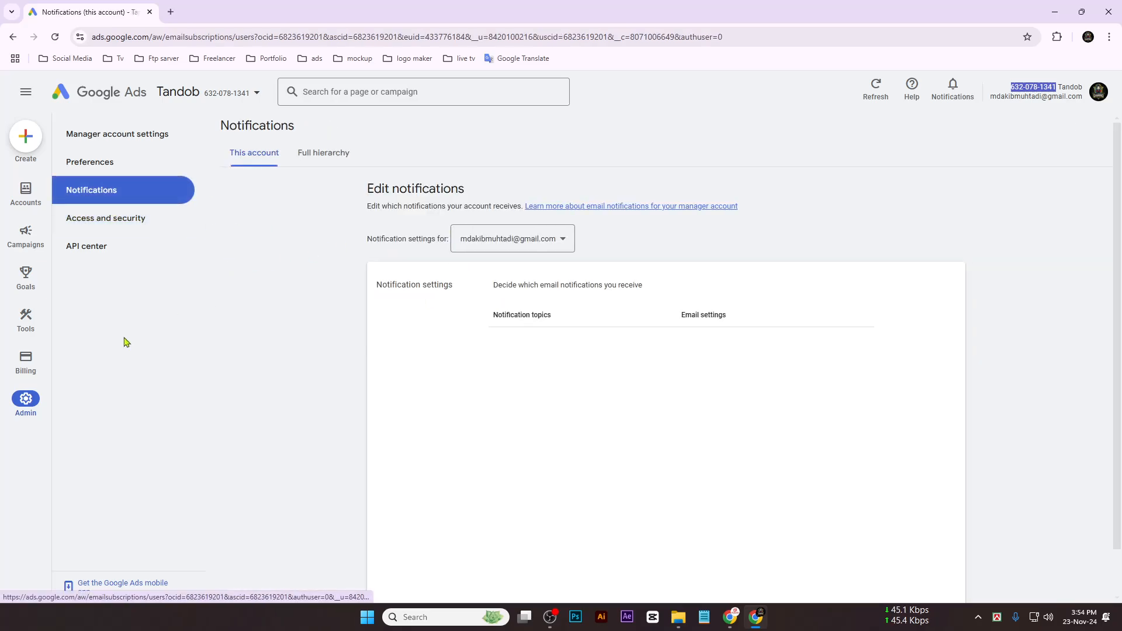
pyautogui.click(24, 404)
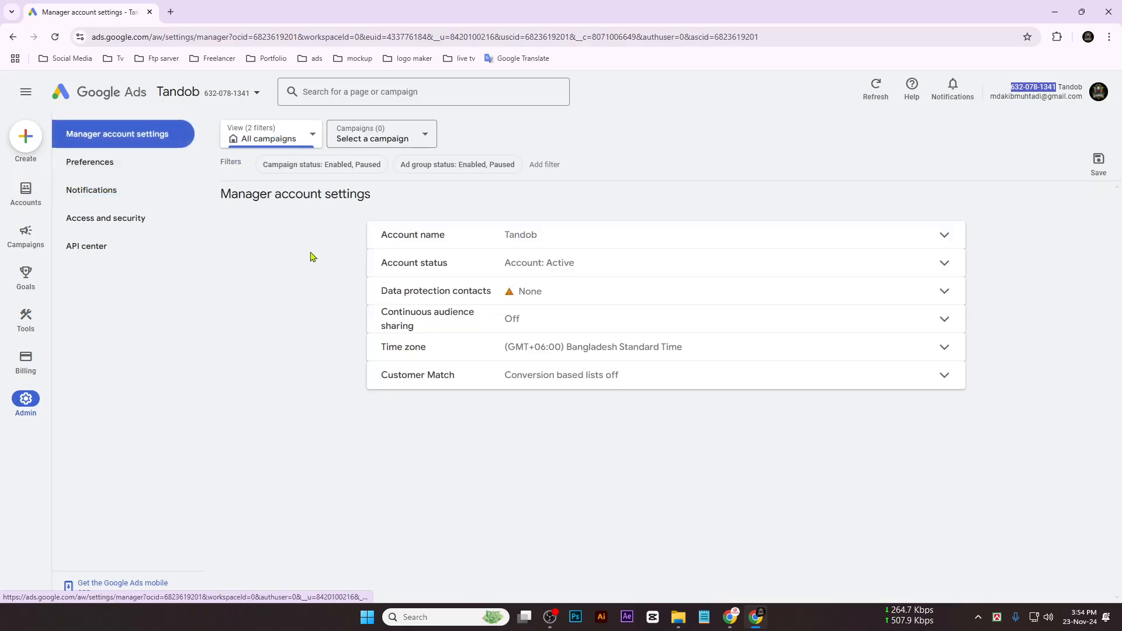
# Start linking an existing account from the Tandob manager account's Accounts performance page.
pyautogui.moveTo(16, 217)
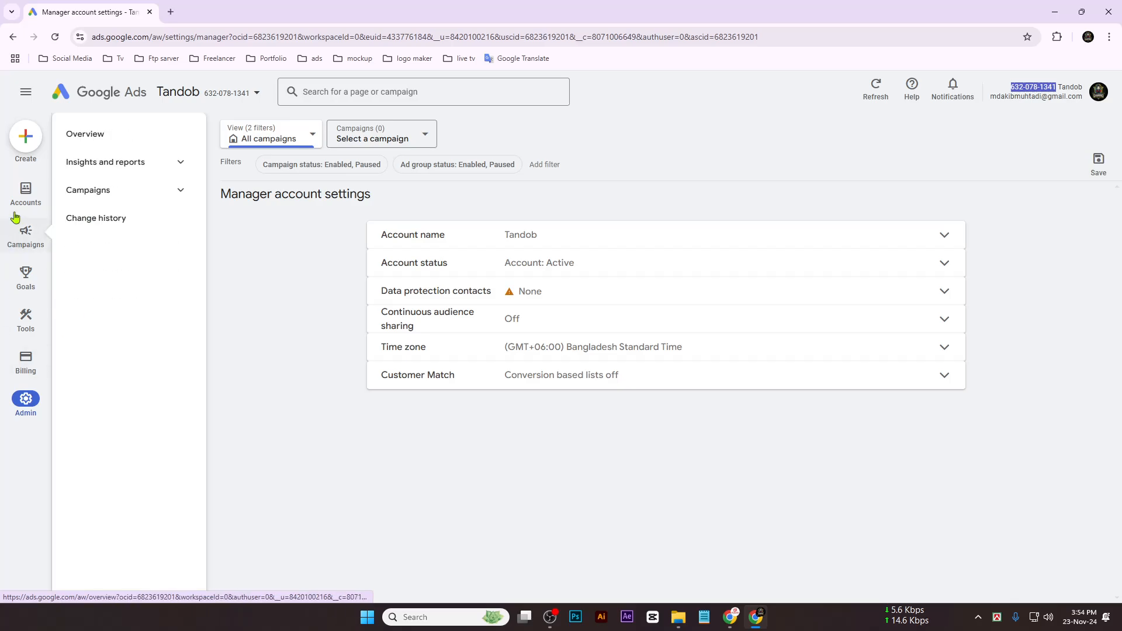
pyautogui.click(25, 191)
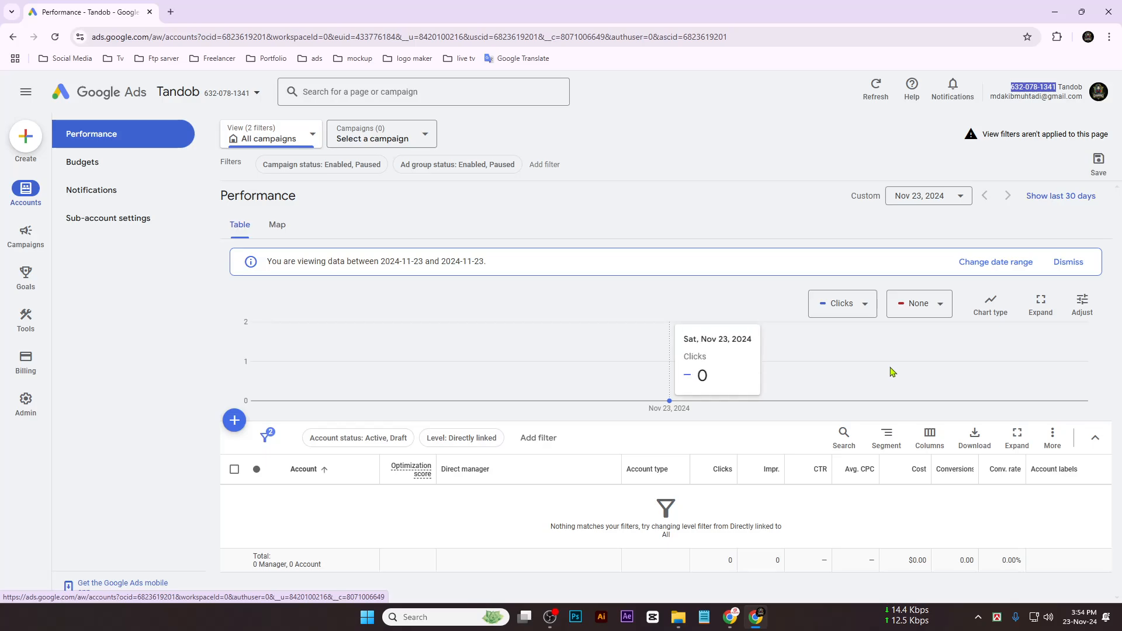
pyautogui.click(235, 421)
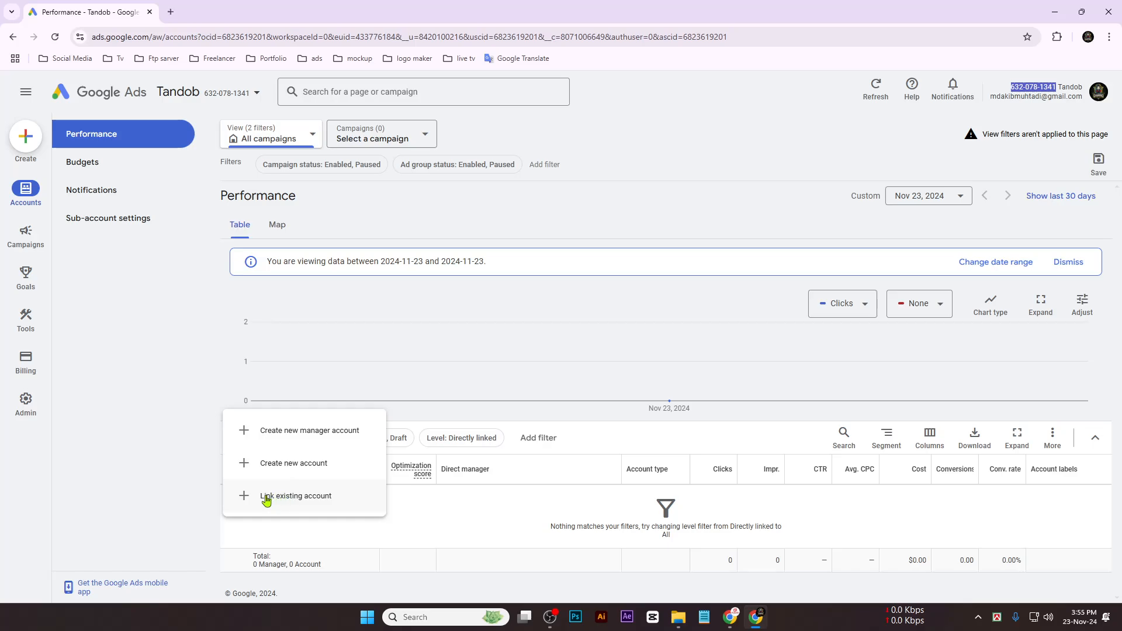
pyautogui.click(313, 503)
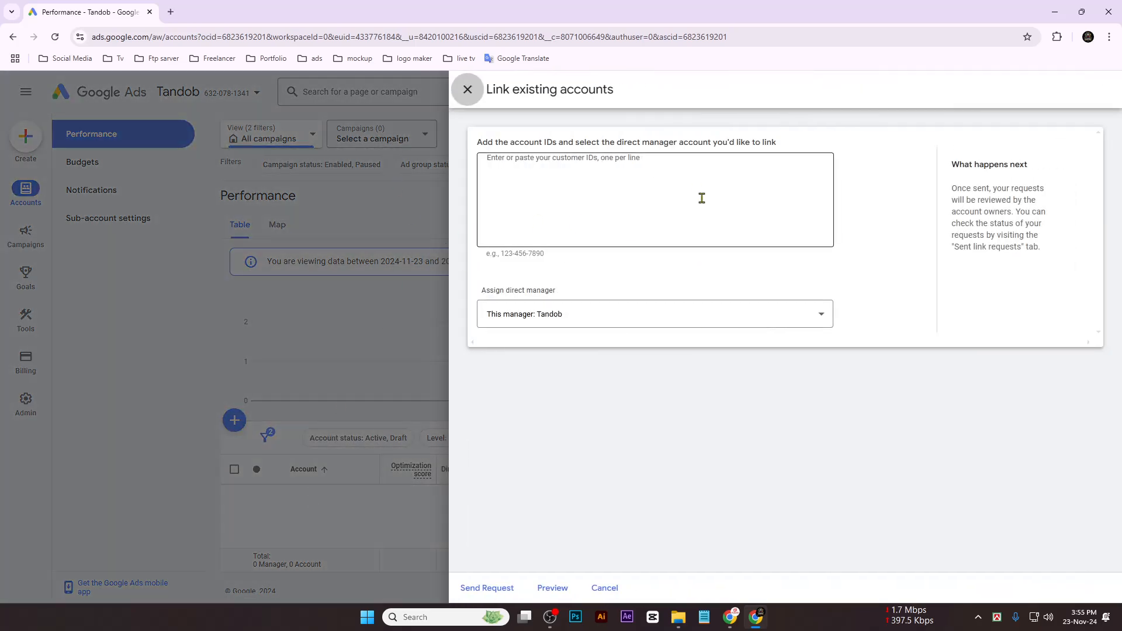
pyautogui.click(593, 179)
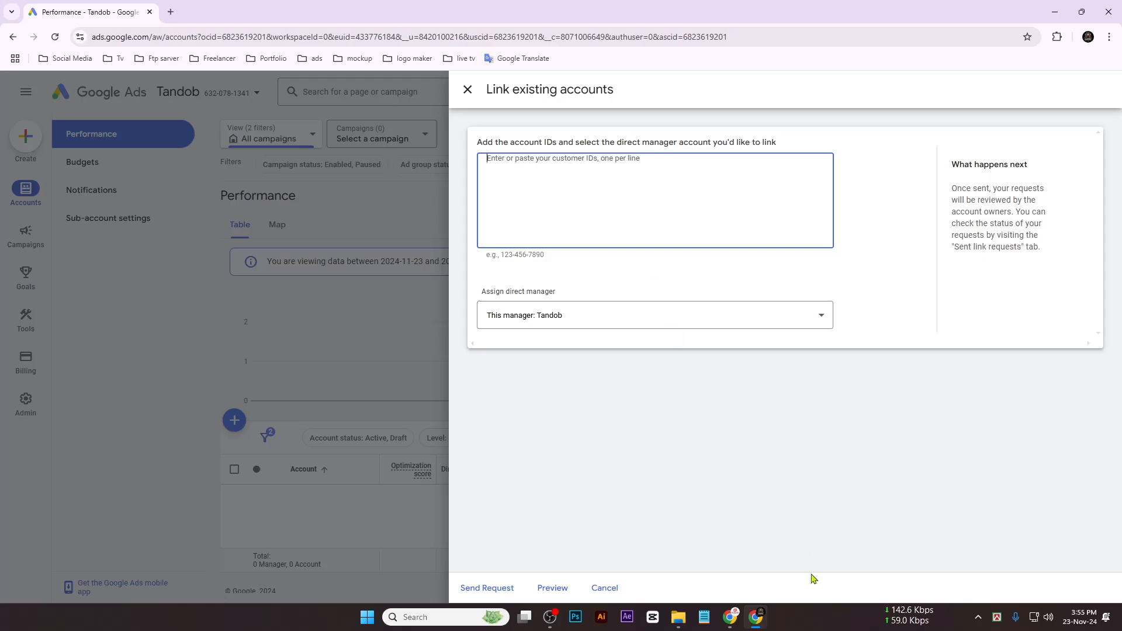
# Copy the Personal account's customer ID and paste it into Tandob's form for linking existing accounts.
pyautogui.click(730, 617)
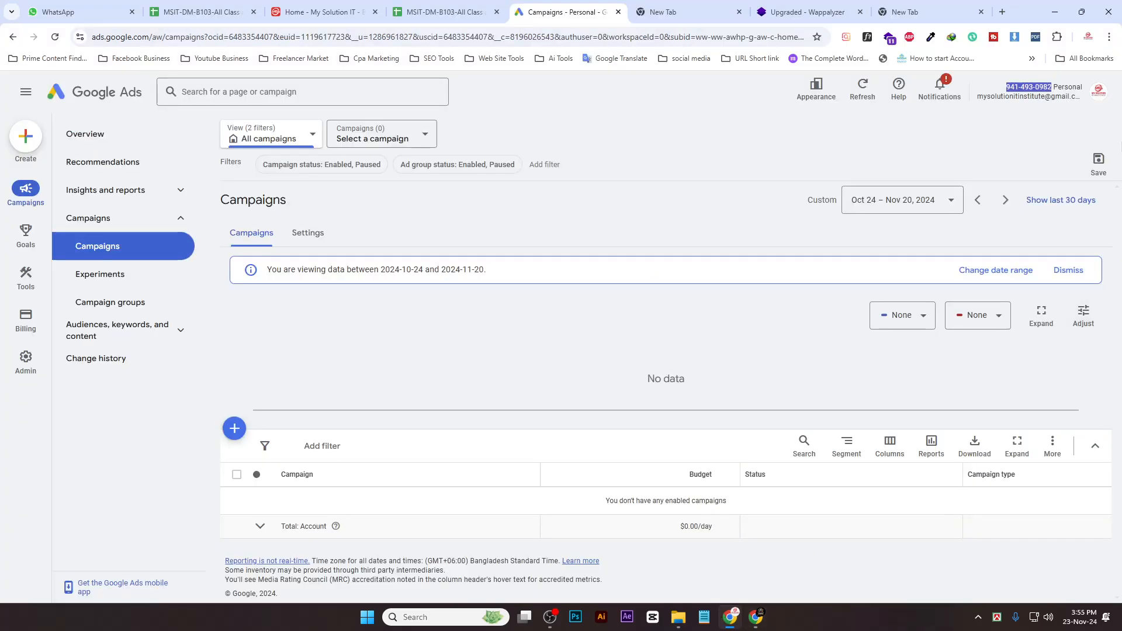
pyautogui.rightClick(1036, 88)
pyautogui.click(962, 111)
pyautogui.click(756, 616)
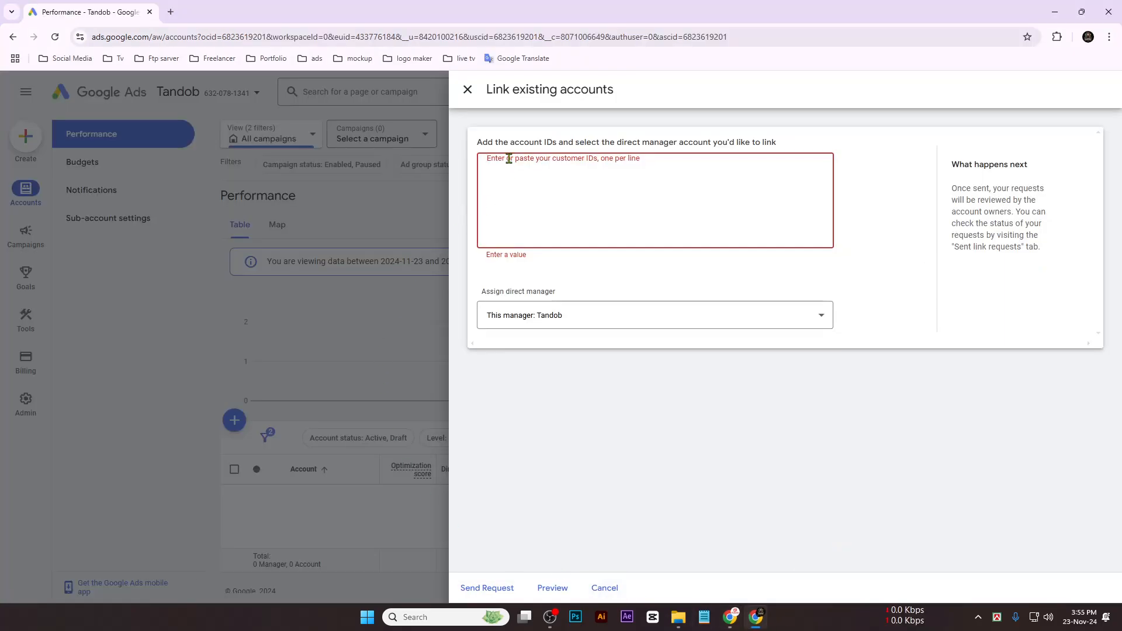
pyautogui.rightClick(509, 159)
pyautogui.click(529, 292)
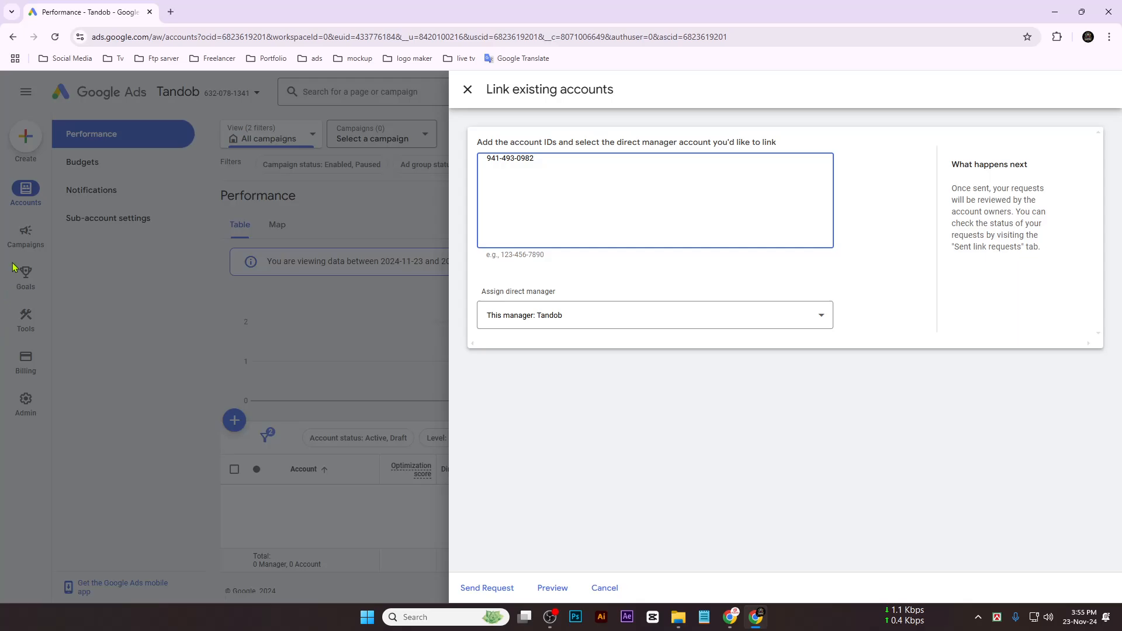
# Send the link request with Tandob as direct manager and switch to the Personal account's window.
pyautogui.click(486, 590)
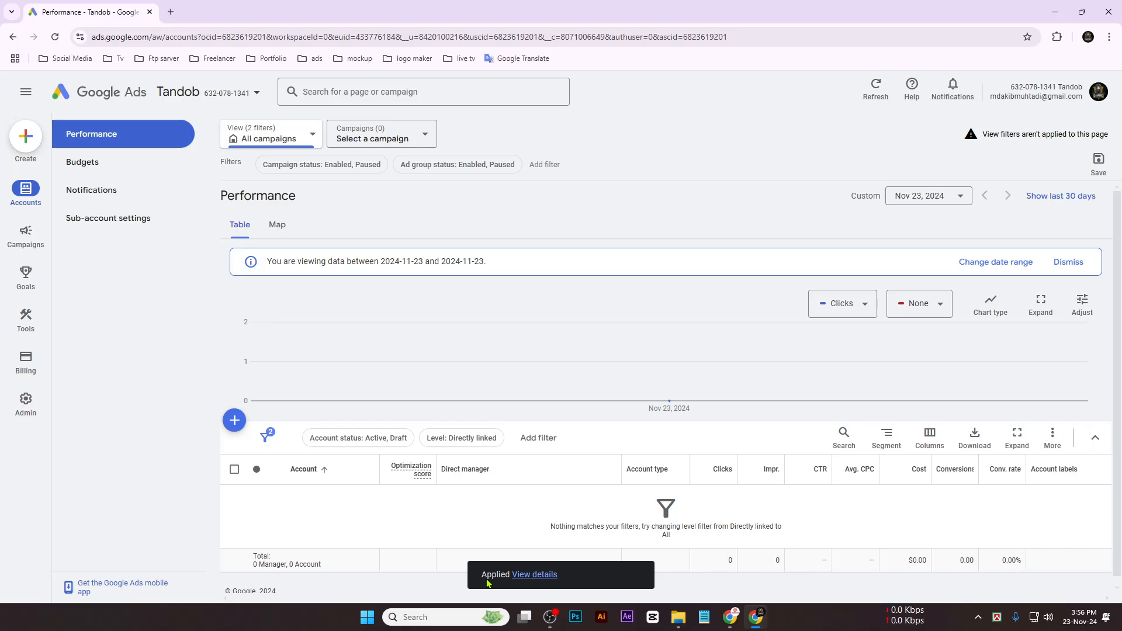
pyautogui.hotkey('alt', 'Tab')
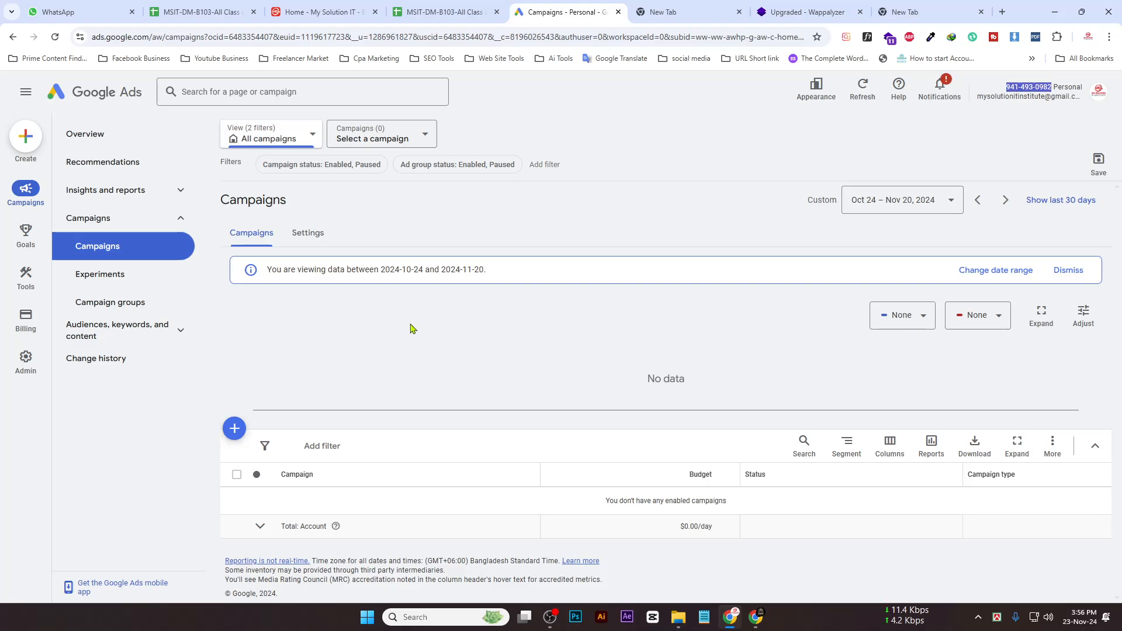
# Open the managers list in the Personal account's Access and security settings and examine Tandob's pending link request.
pyautogui.moveTo(11, 369)
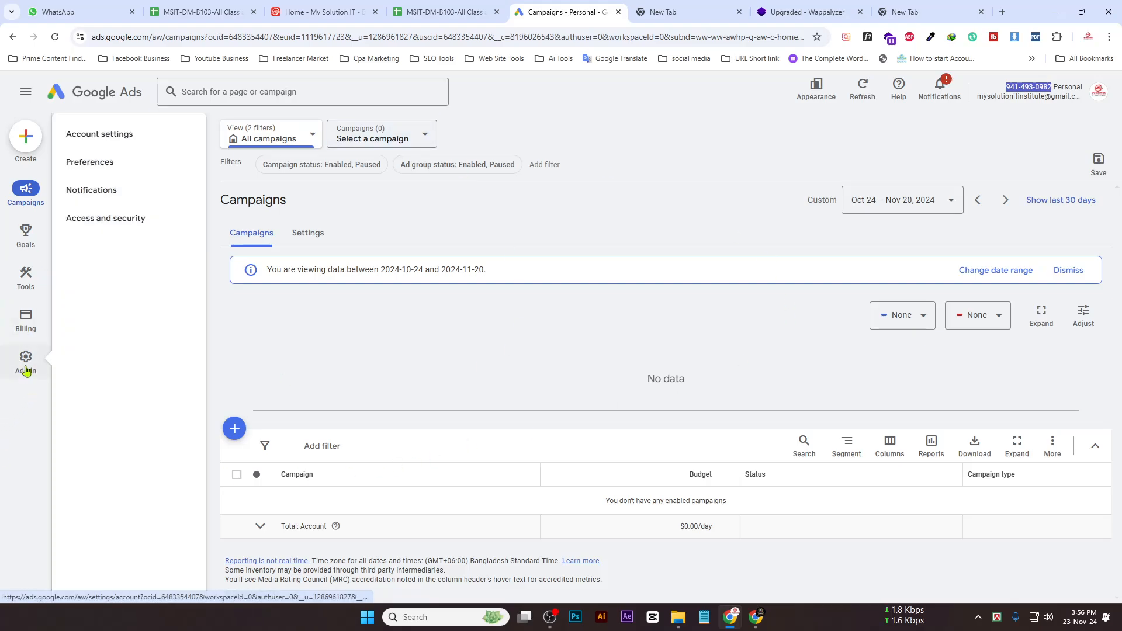
pyautogui.click(26, 369)
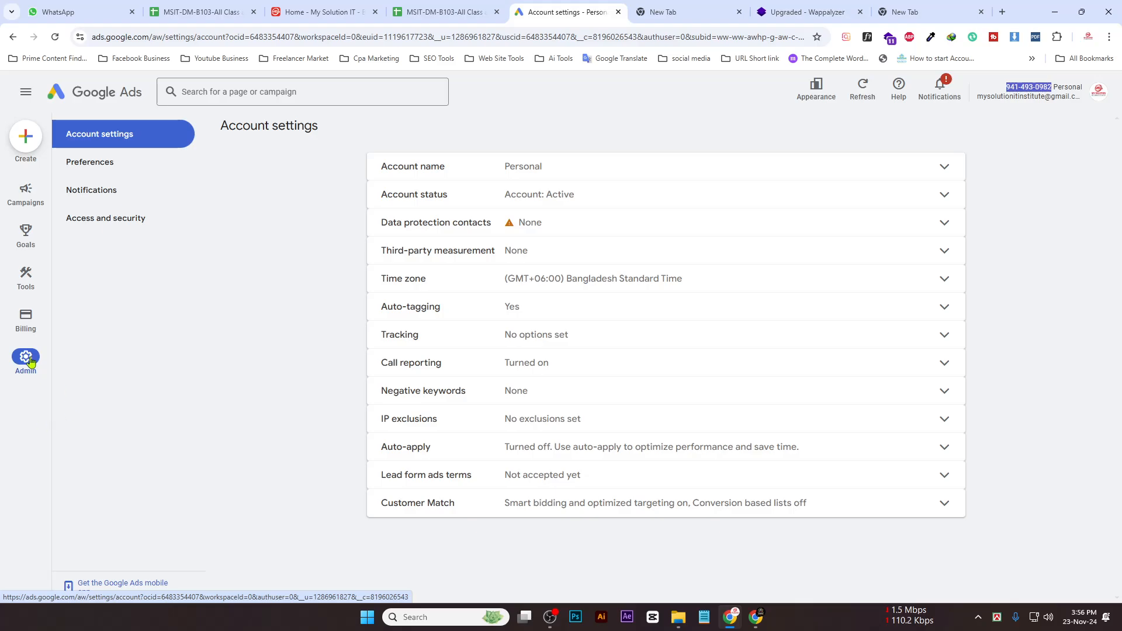
pyautogui.moveTo(26, 320)
pyautogui.click(111, 227)
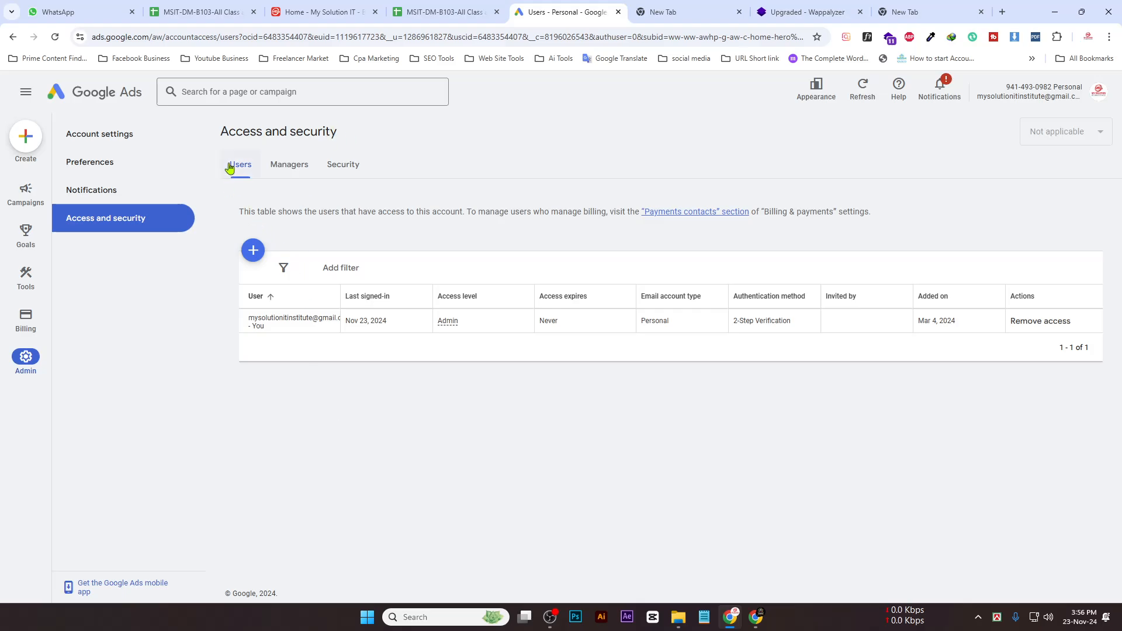
pyautogui.click(298, 166)
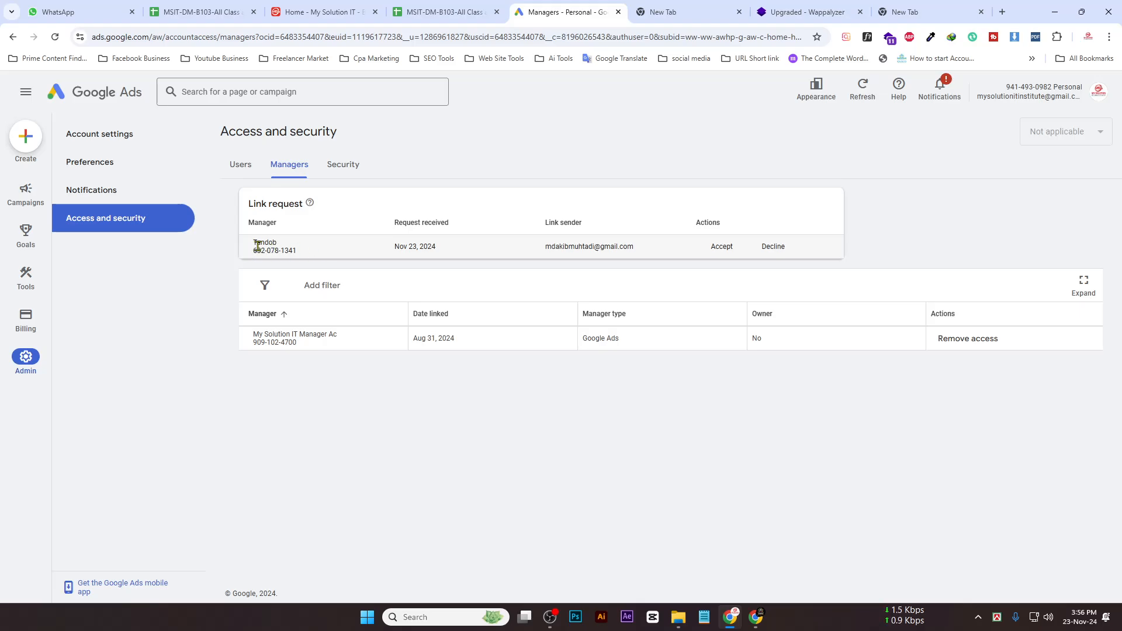
pyautogui.moveTo(253, 243); pyautogui.dragTo(327, 246)
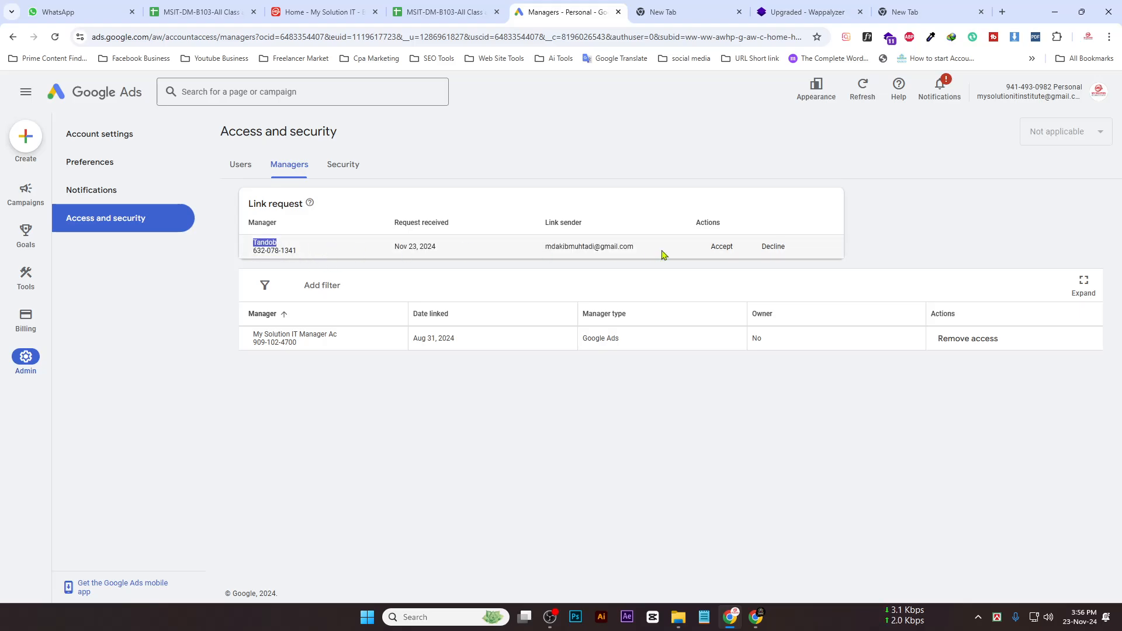
pyautogui.click(457, 263)
pyautogui.moveTo(253, 247); pyautogui.dragTo(326, 263)
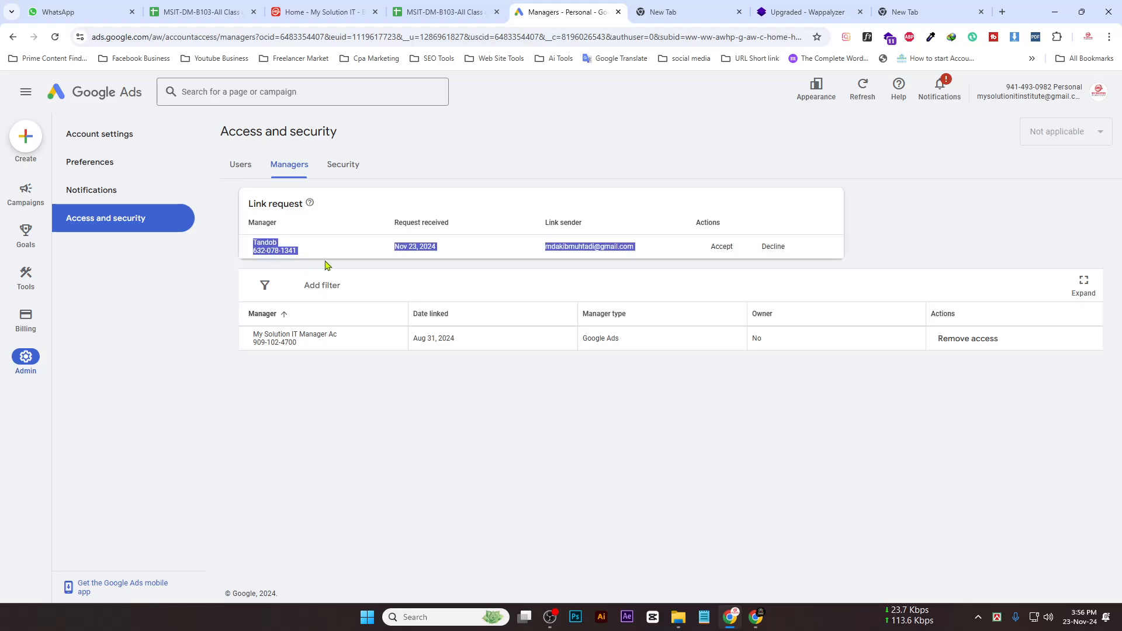
pyautogui.click(721, 269)
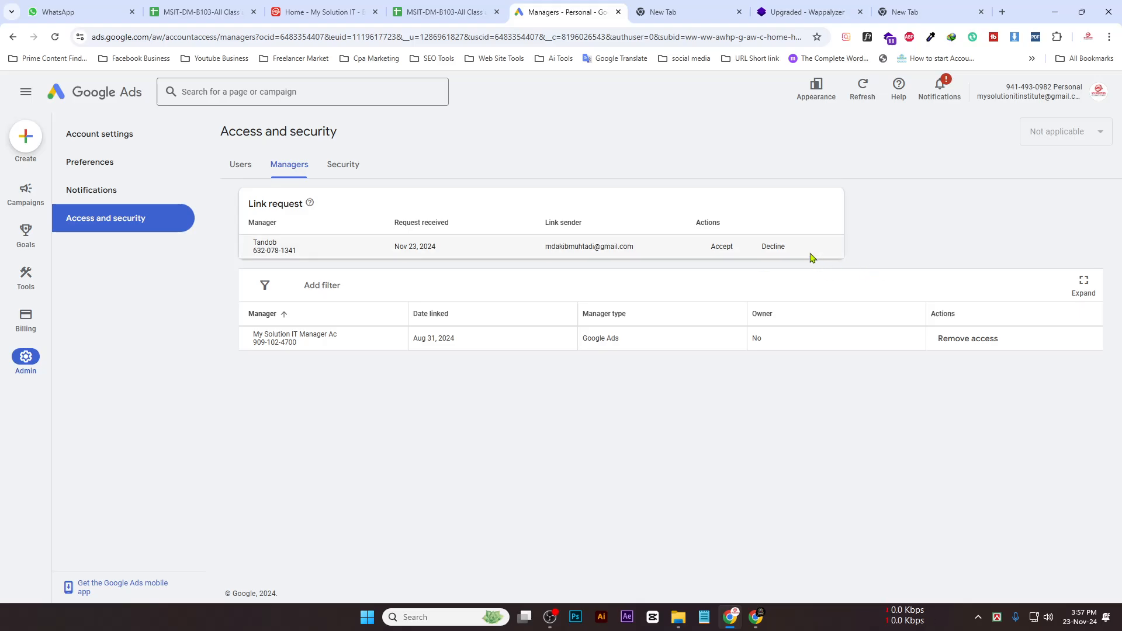
# Accept Tandob's link request, confirm your identity, grant Tandob access to the Personal account, and check its entry in the managers list.
pyautogui.click(720, 248)
pyautogui.click(685, 387)
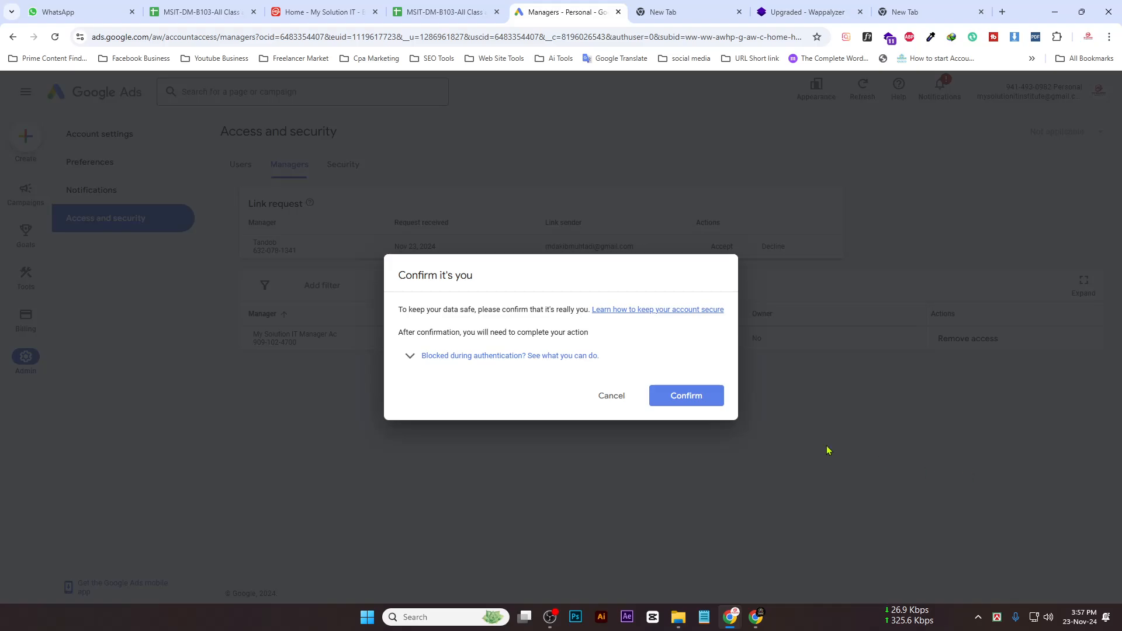
pyautogui.click(717, 402)
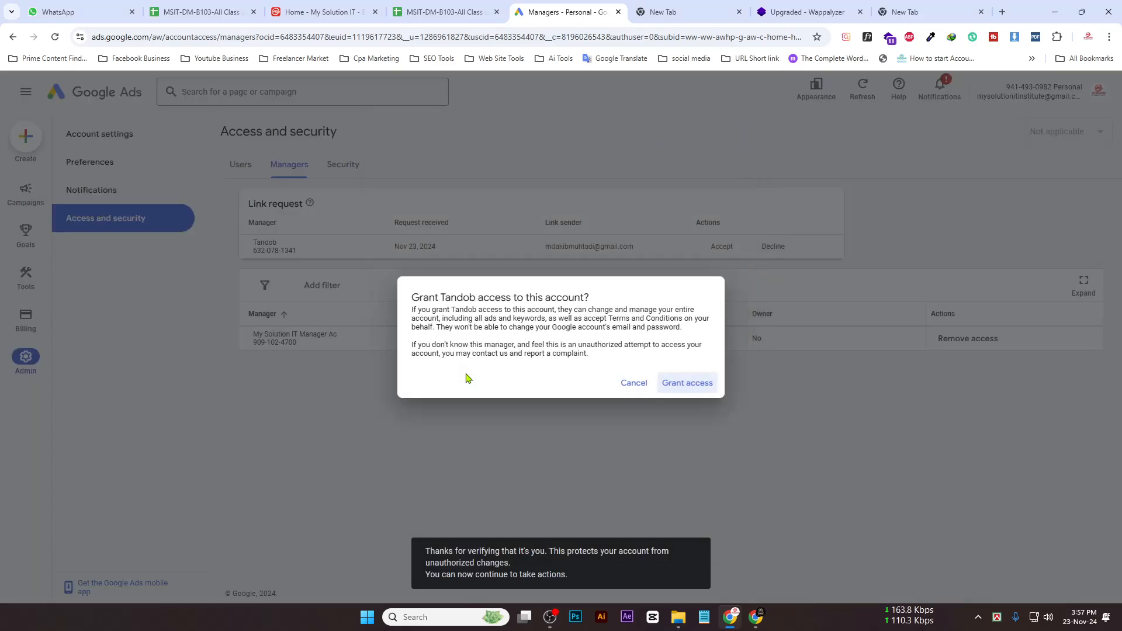
pyautogui.moveTo(426, 548); pyautogui.dragTo(630, 582)
pyautogui.click(691, 388)
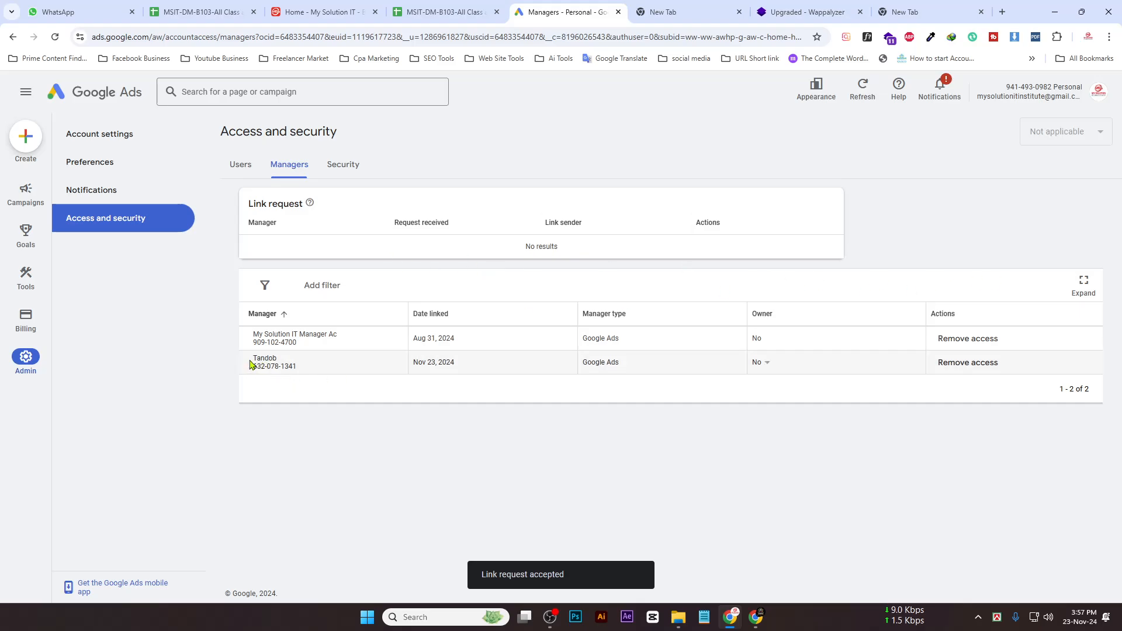
pyautogui.moveTo(251, 358); pyautogui.dragTo(688, 368)
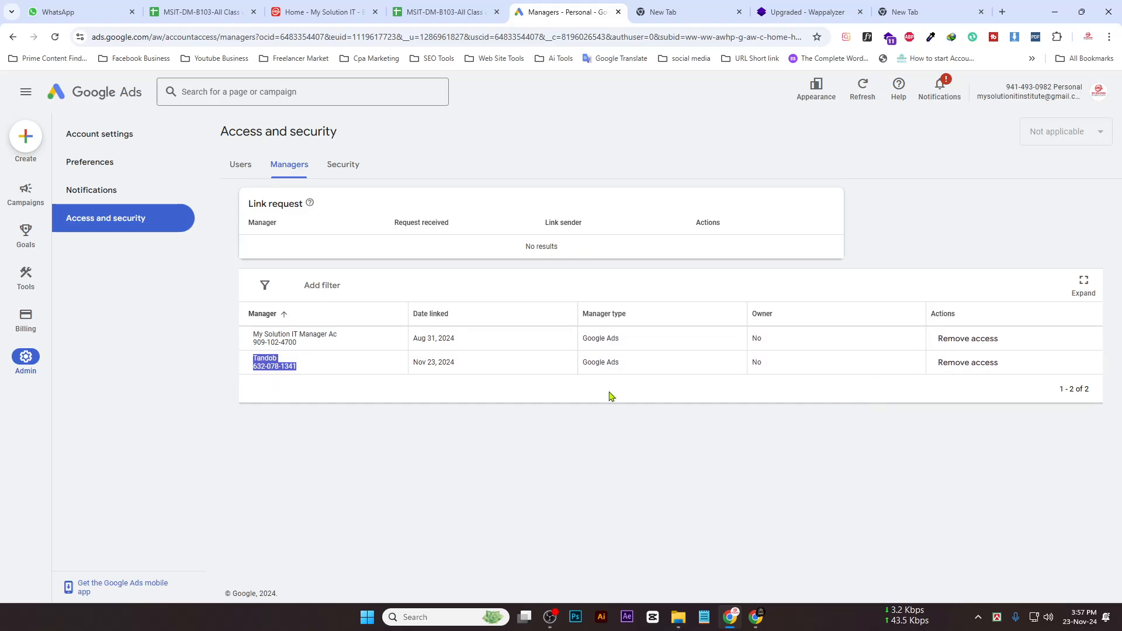
# Switch to the Tandob manager account's window, reload its Accounts performance page, and look for the linked Personal account there and in the profile account list.
pyautogui.click(755, 624)
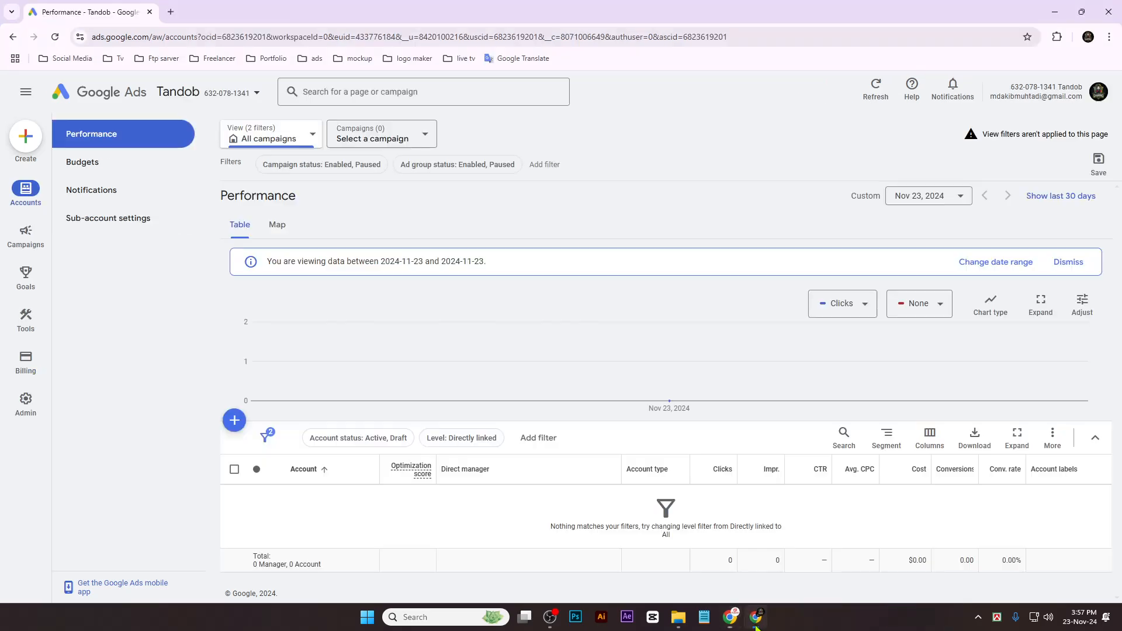
pyautogui.press('F5')
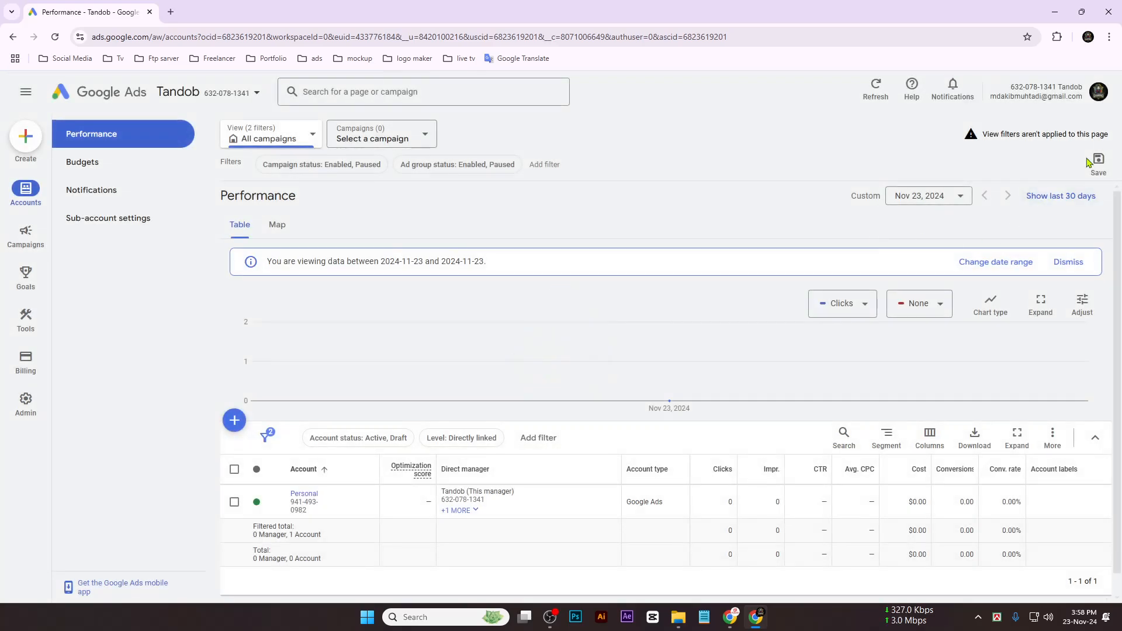
pyautogui.click(1095, 97)
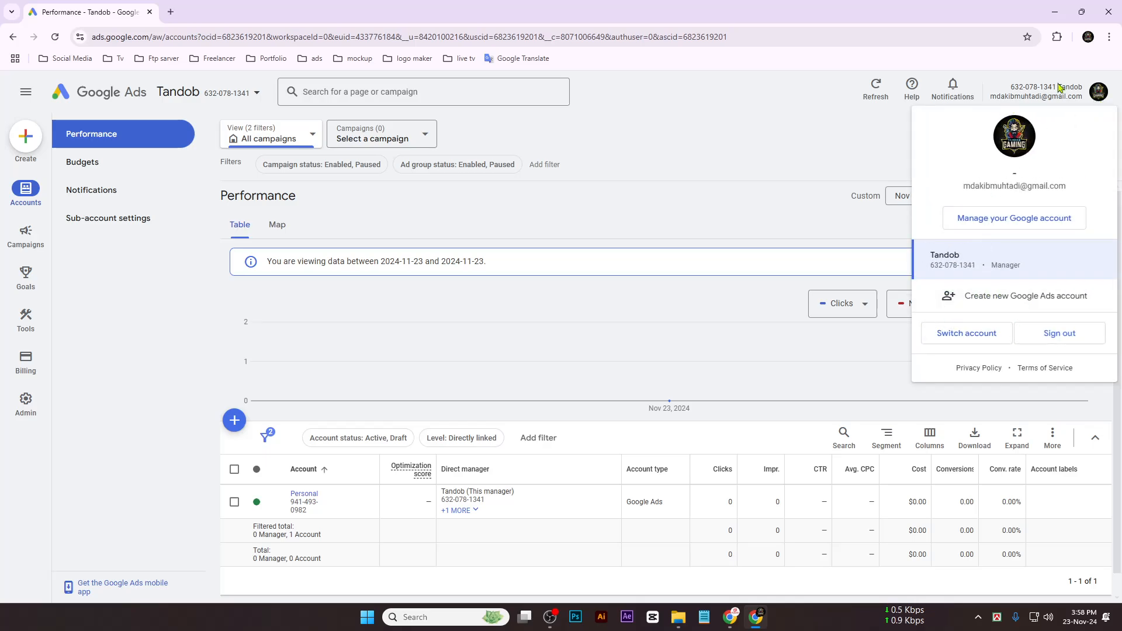
pyautogui.click(1096, 98)
pyautogui.click(1096, 99)
pyautogui.click(54, 37)
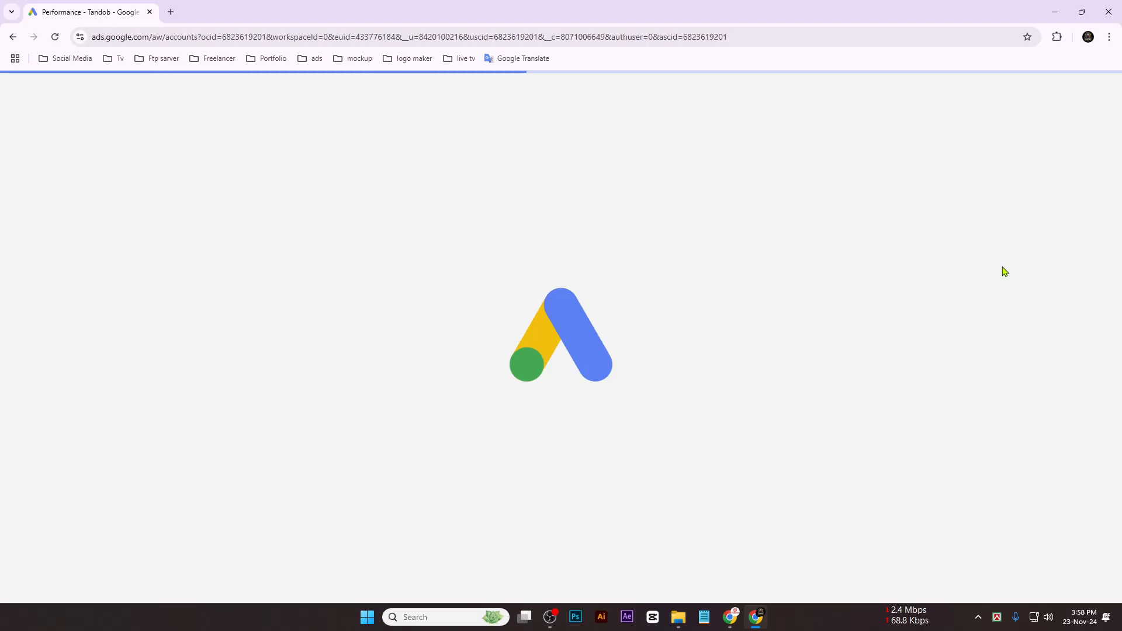
pyautogui.click(1098, 92)
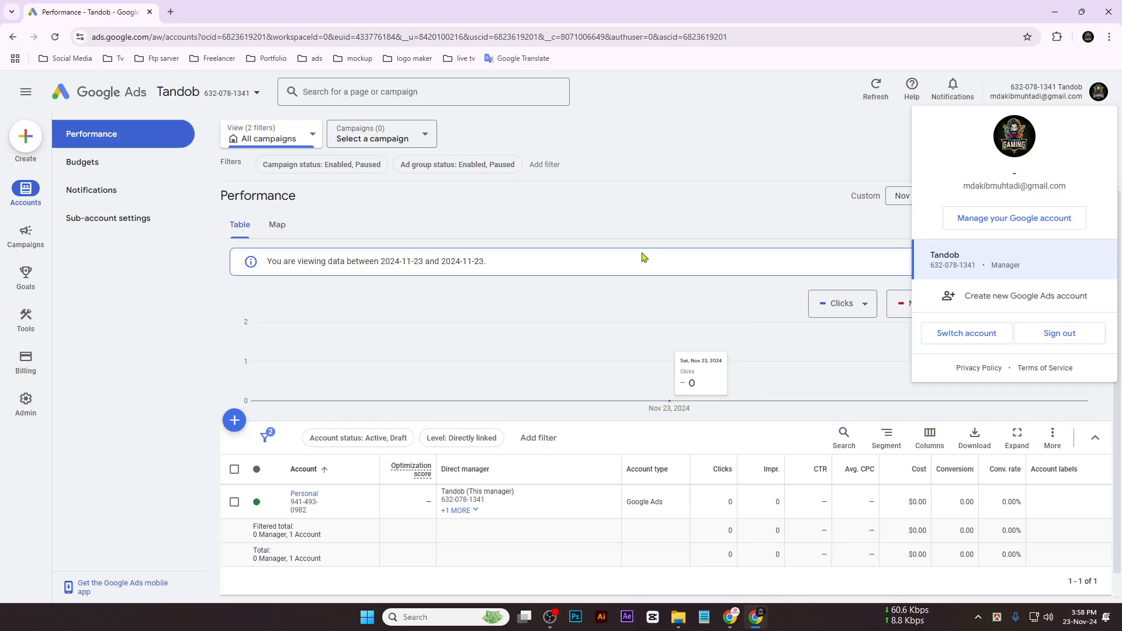
pyautogui.click(729, 170)
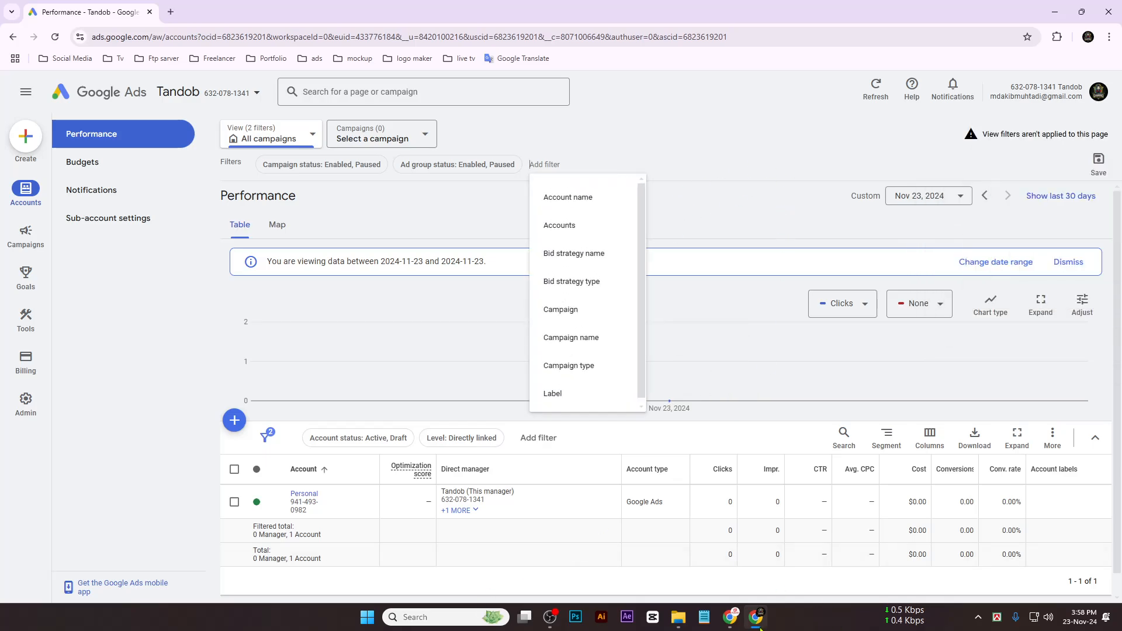
pyautogui.click(731, 621)
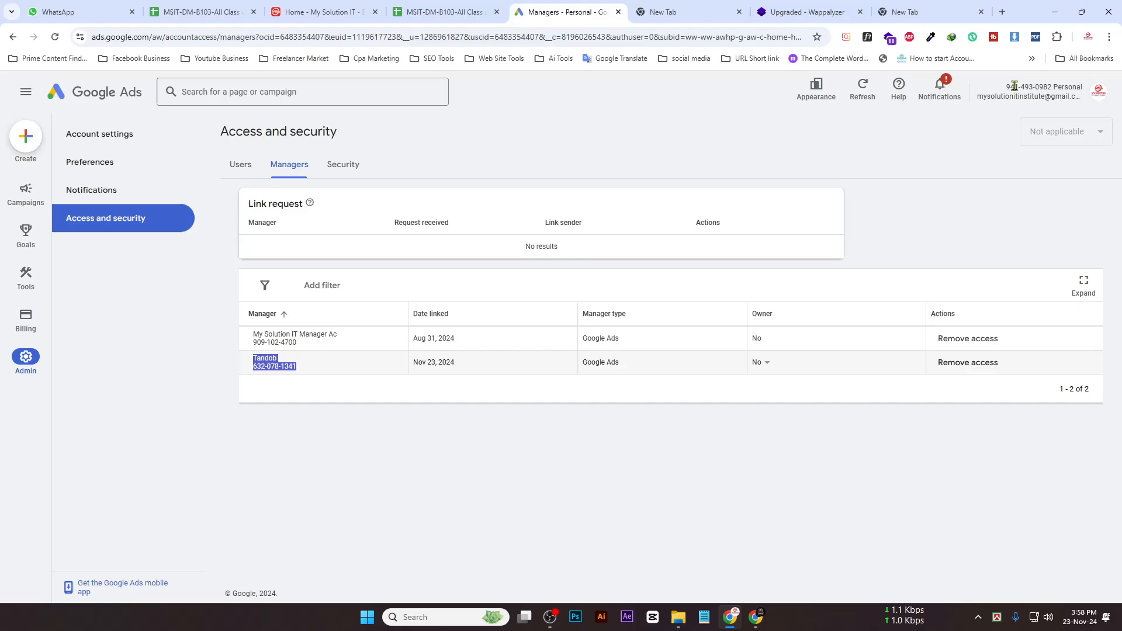
pyautogui.moveTo(1004, 88); pyautogui.dragTo(1052, 86)
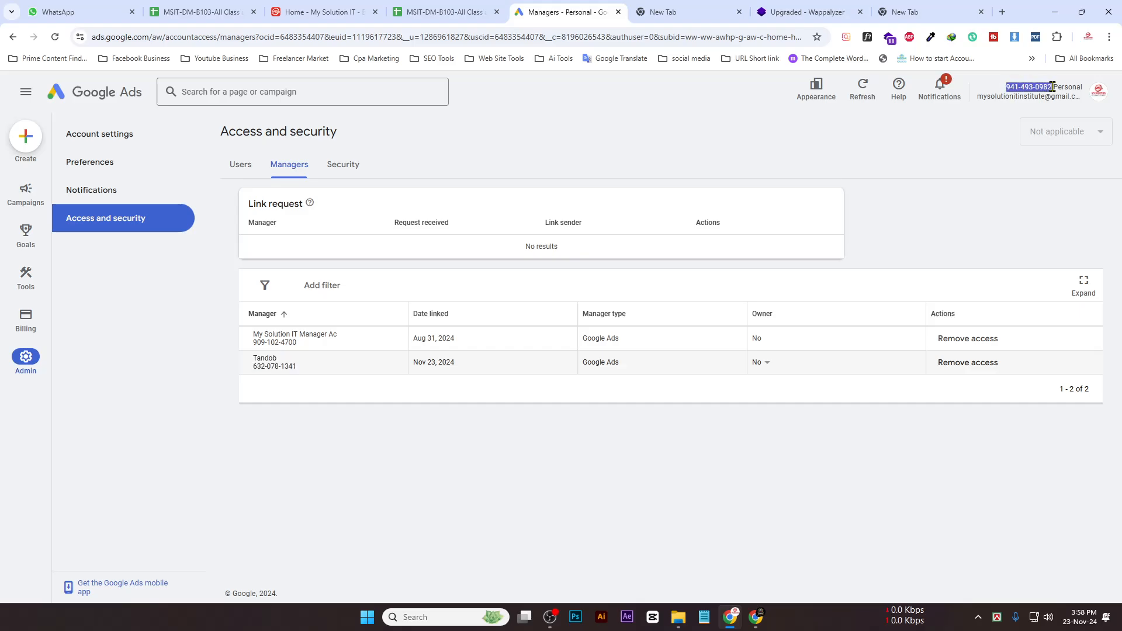
pyautogui.rightClick(1041, 87)
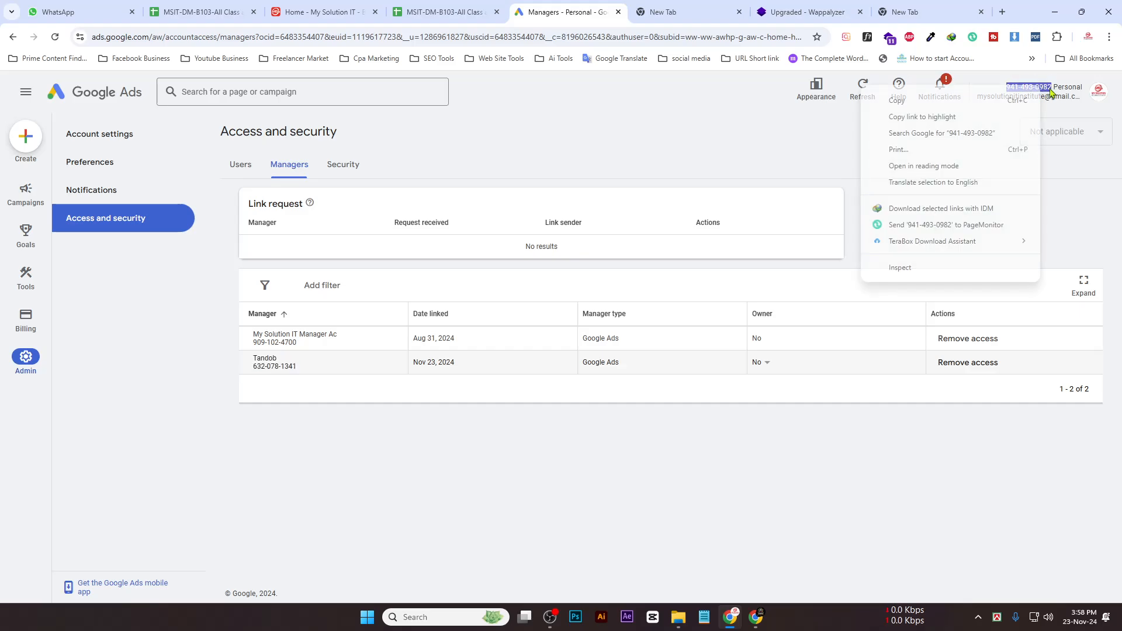
pyautogui.click(945, 106)
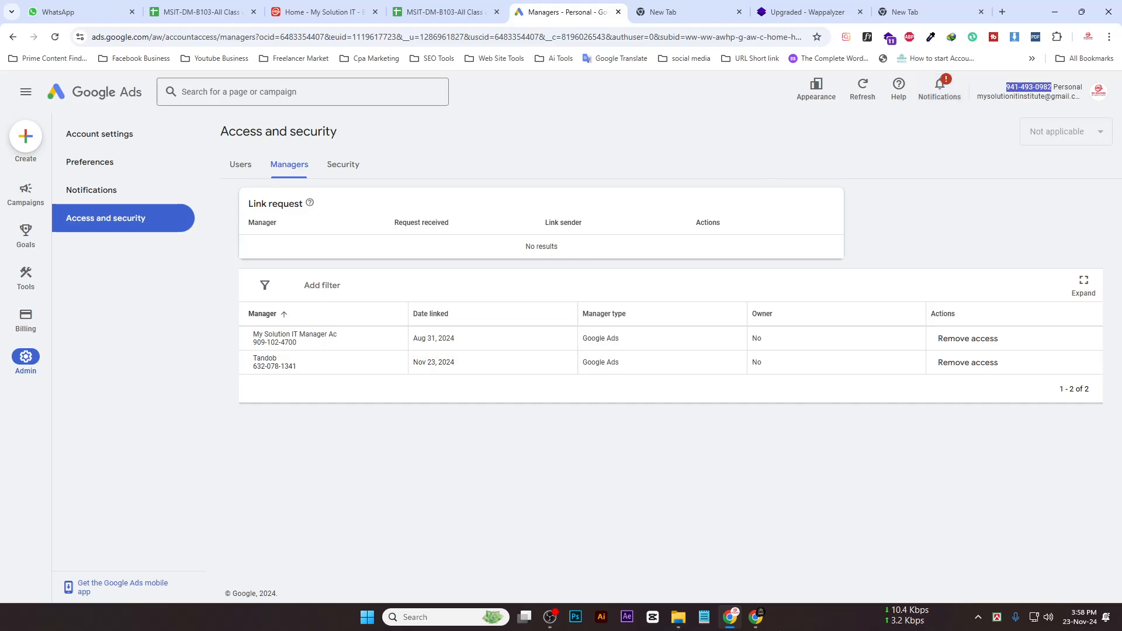
pyautogui.click(756, 616)
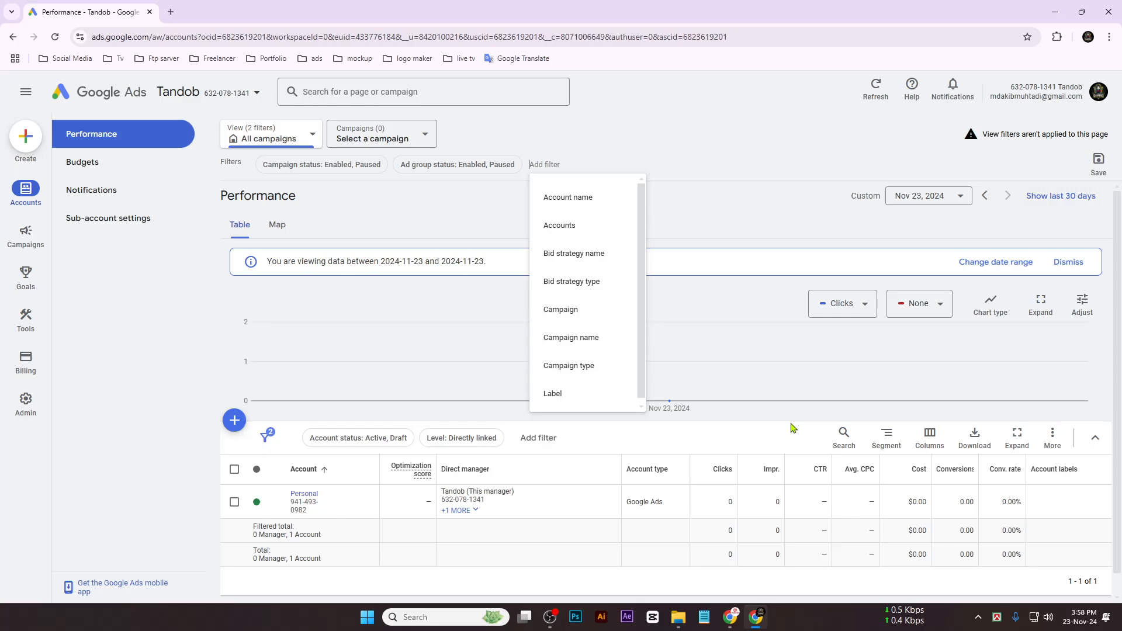
# Copy the Personal account's customer ID from its window and search for it among Tandob's accounts in the account switcher.
pyautogui.click(730, 617)
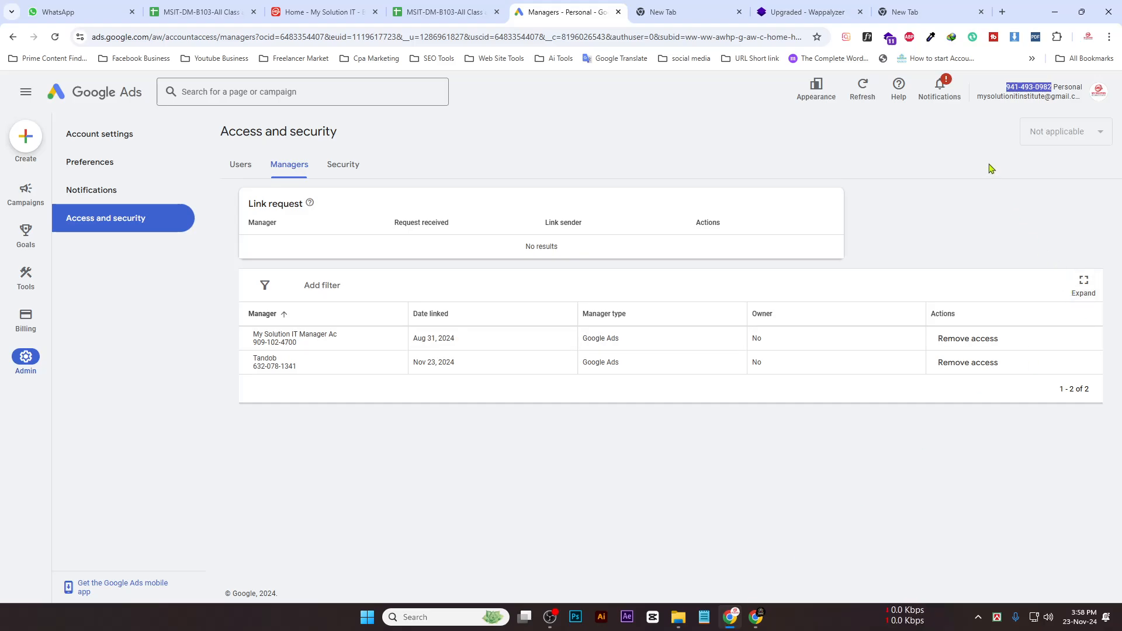
pyautogui.click(1005, 124)
pyautogui.moveTo(1005, 87); pyautogui.dragTo(1051, 87)
pyautogui.rightClick(1020, 87)
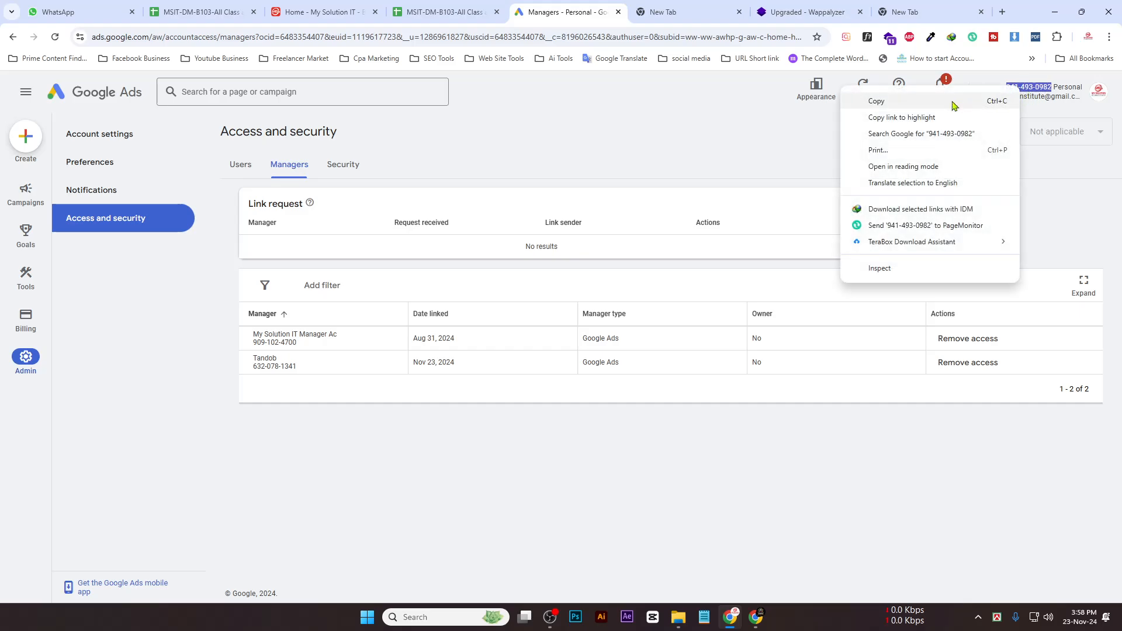
pyautogui.click(877, 102)
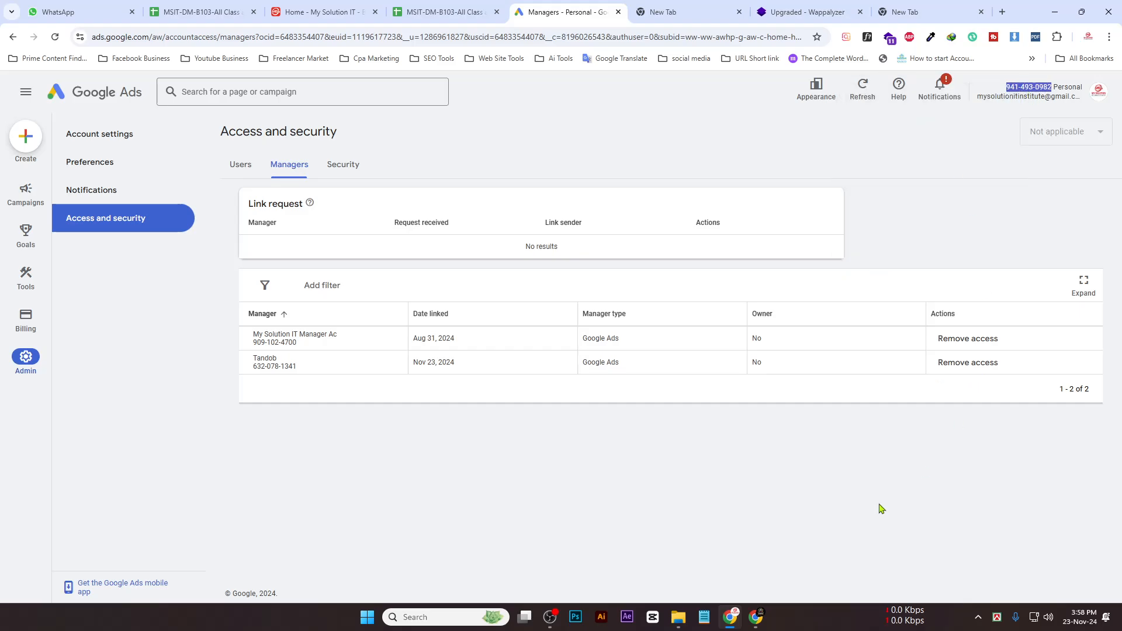
pyautogui.click(753, 617)
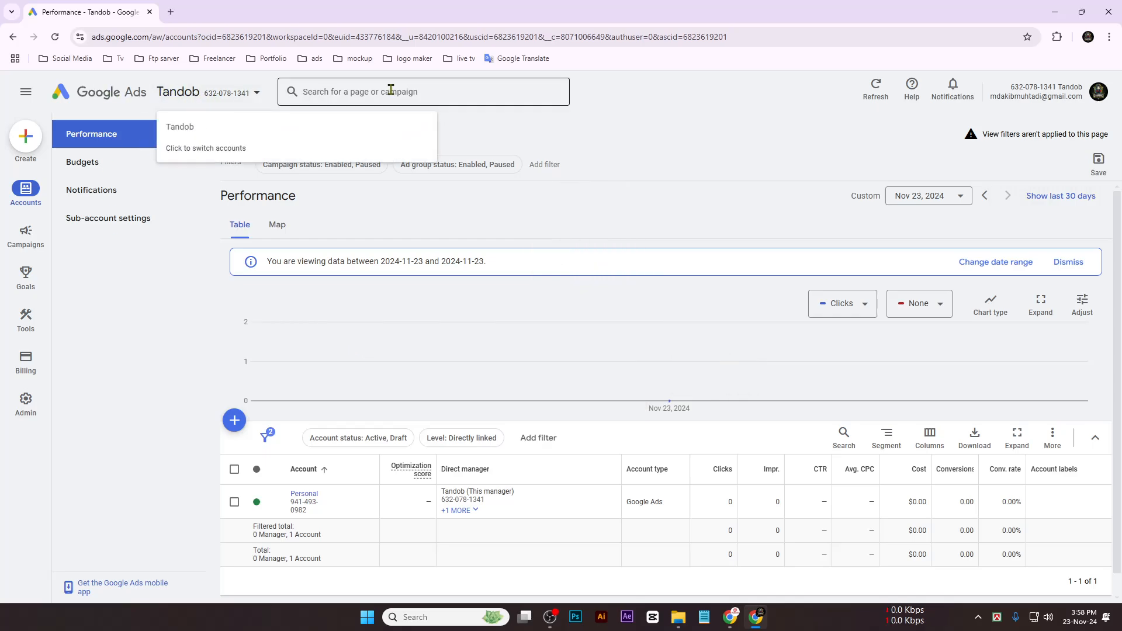
pyautogui.click(229, 97)
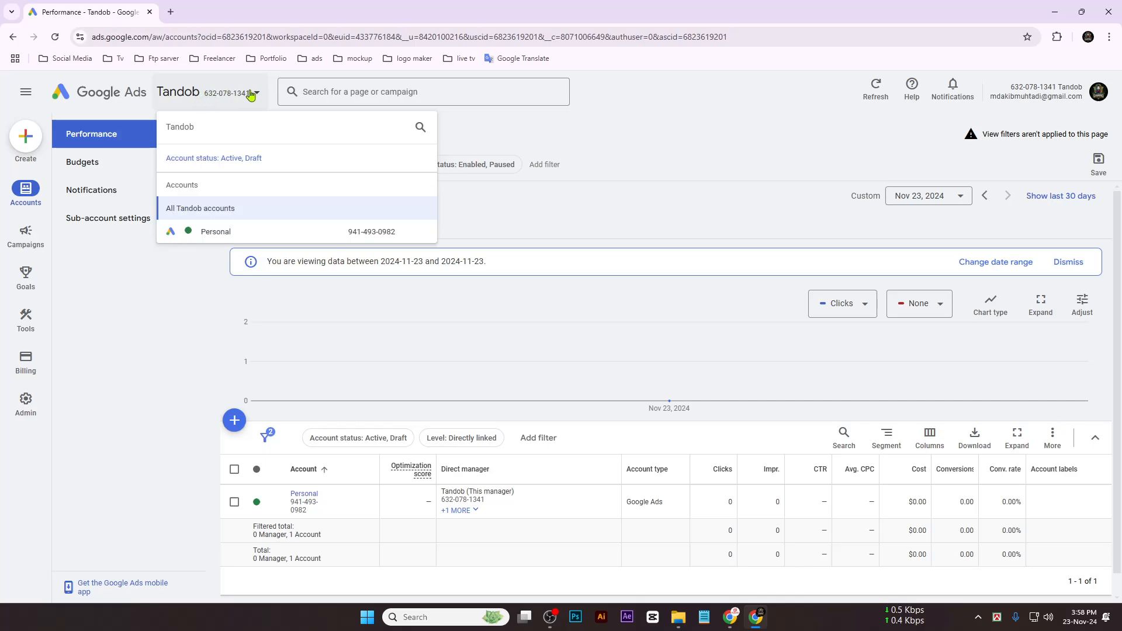
pyautogui.click(420, 127)
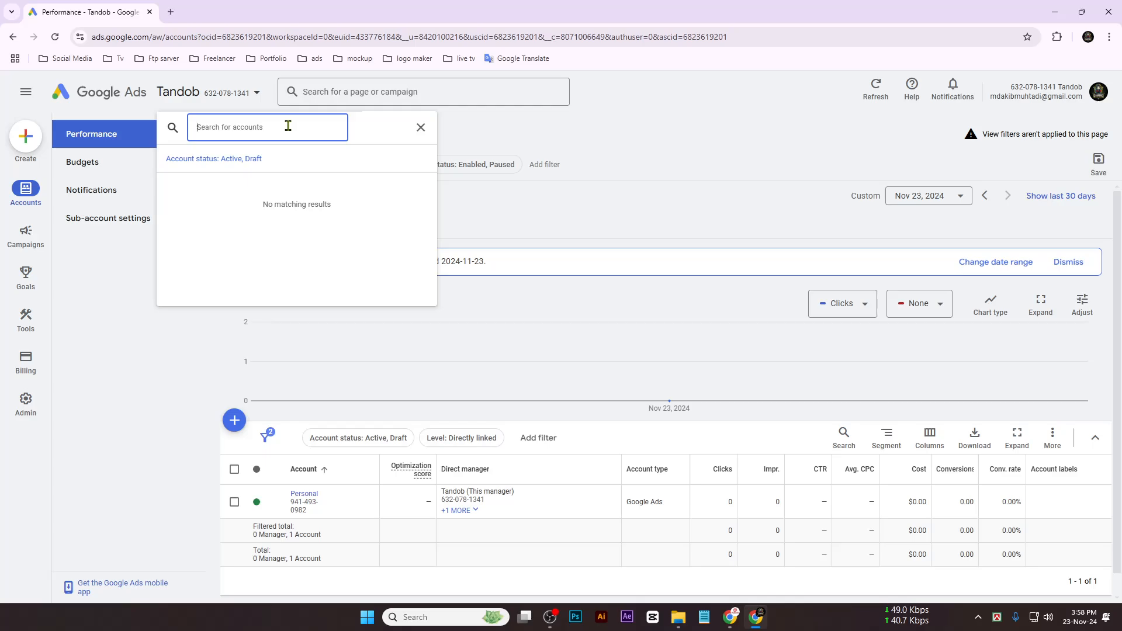
pyautogui.hotkey('ctrl', 'v')
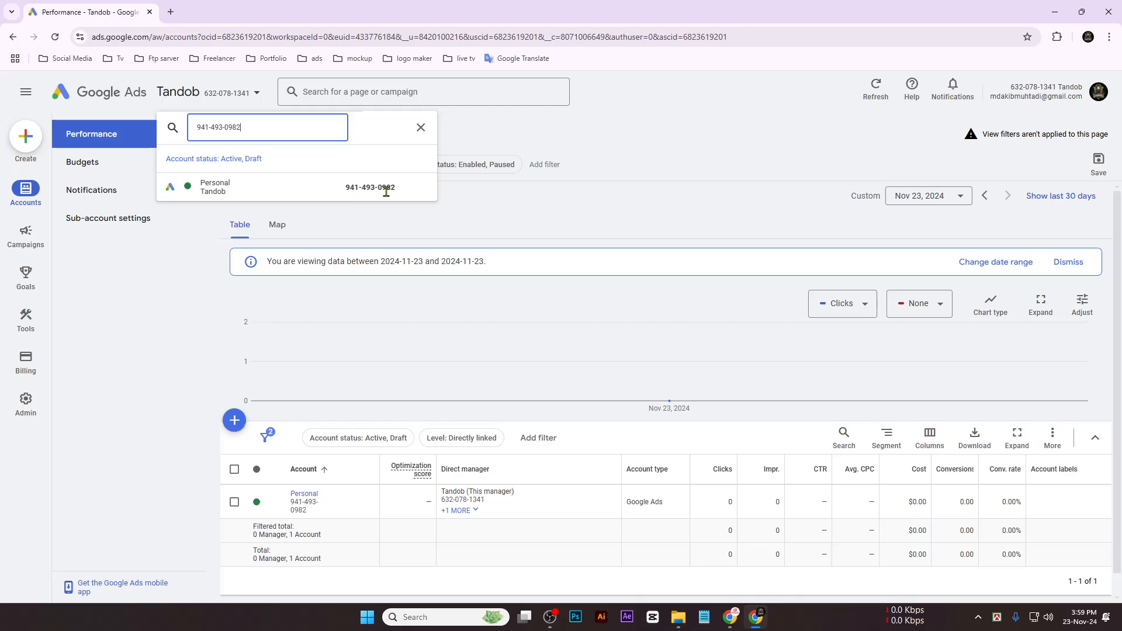
pyautogui.click(730, 617)
pyautogui.doubleClick(1046, 87)
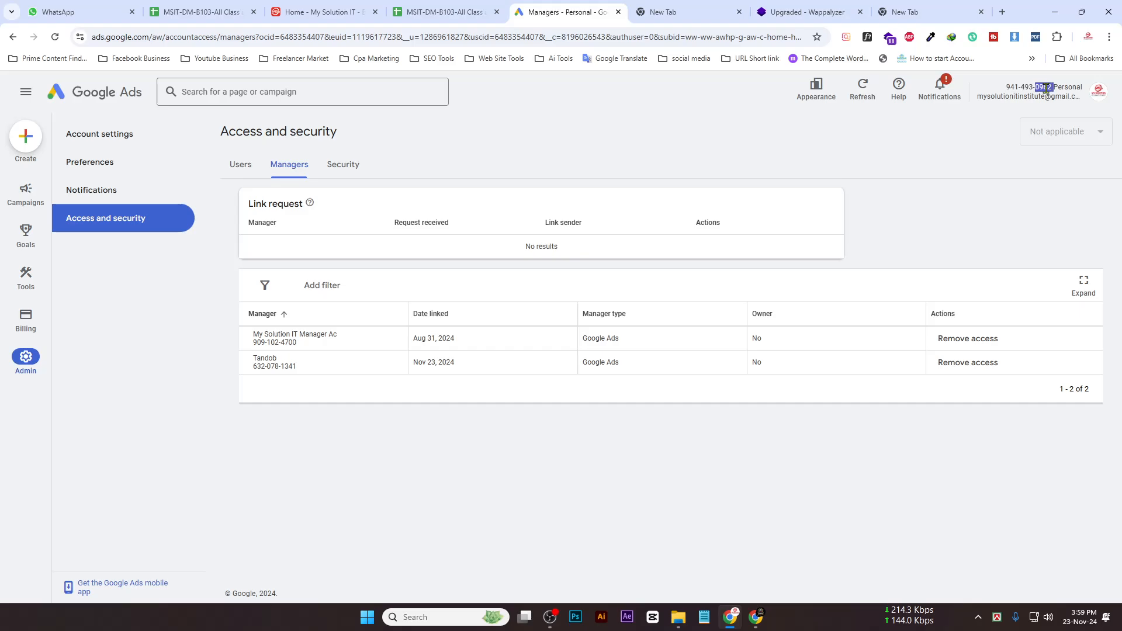
pyautogui.hotkey('alt', 'Tab')
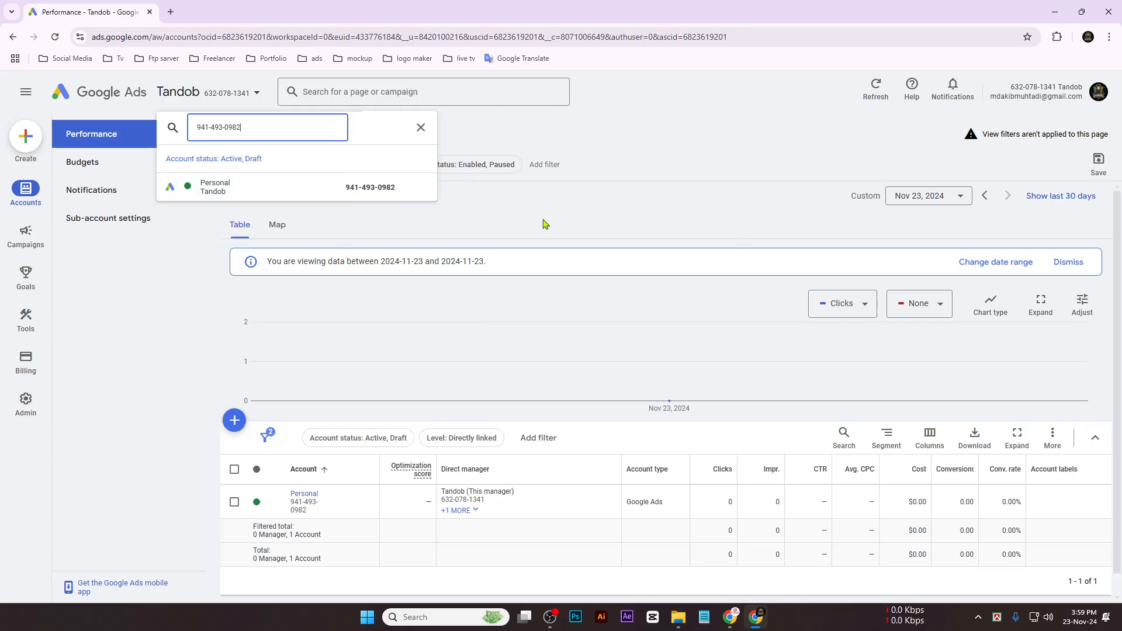
pyautogui.click(778, 125)
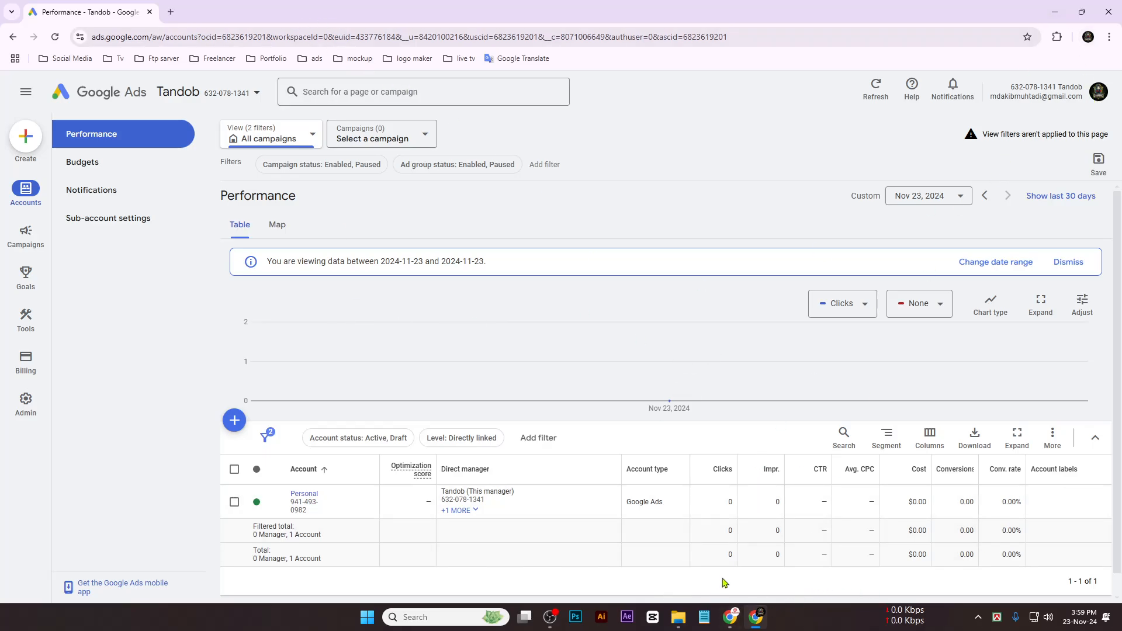
# Copy the customer ID again from the Personal account's window and return to Tandob's Accounts performance page.
pyautogui.click(732, 620)
pyautogui.moveTo(1009, 89); pyautogui.dragTo(1053, 88)
pyautogui.rightClick(1045, 87)
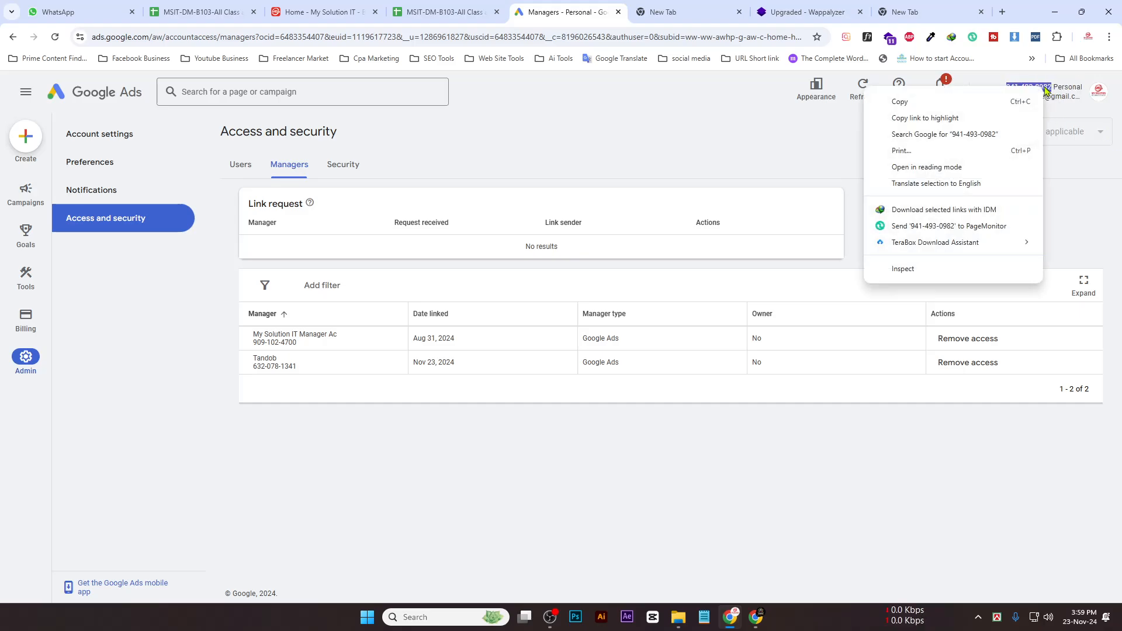
pyautogui.click(1012, 104)
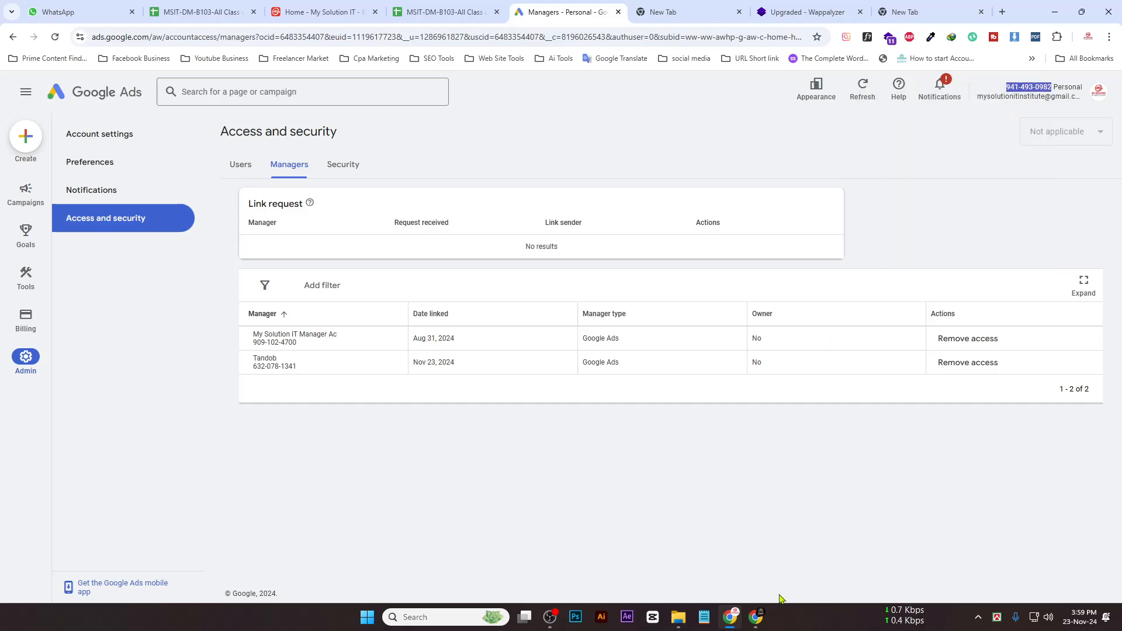
pyautogui.click(754, 618)
pyautogui.hotkey('alt', 'Tab')
pyautogui.click(756, 617)
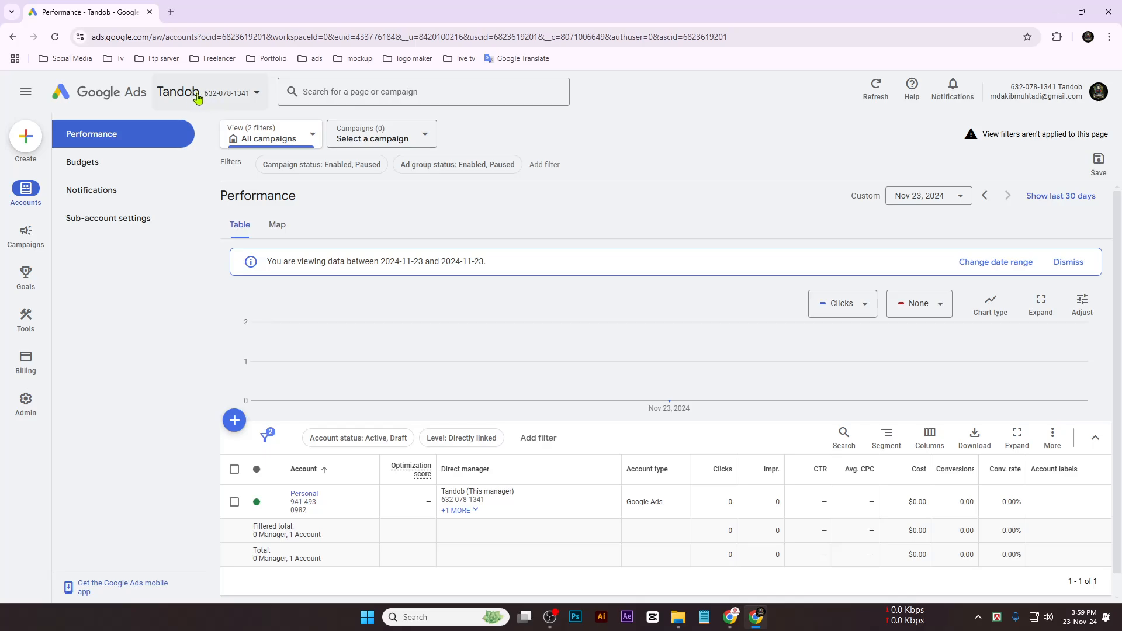
# Search Tandob's accounts for the copied customer ID and open the Personal account from the result.
pyautogui.click(256, 95)
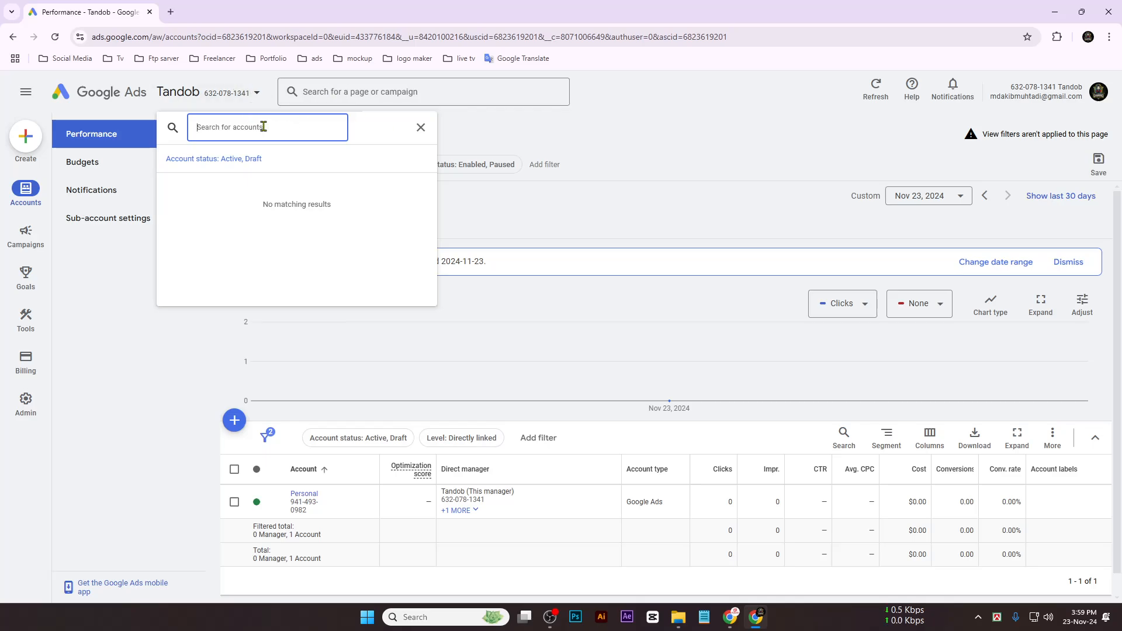
pyautogui.hotkey('ctrl', 'v')
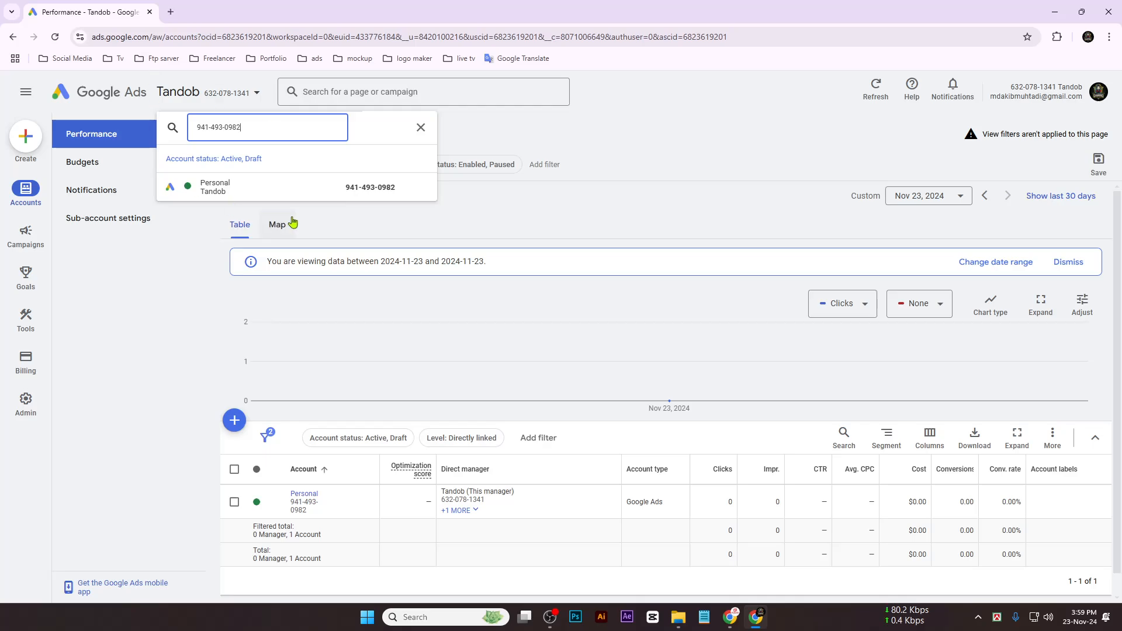
pyautogui.click(240, 197)
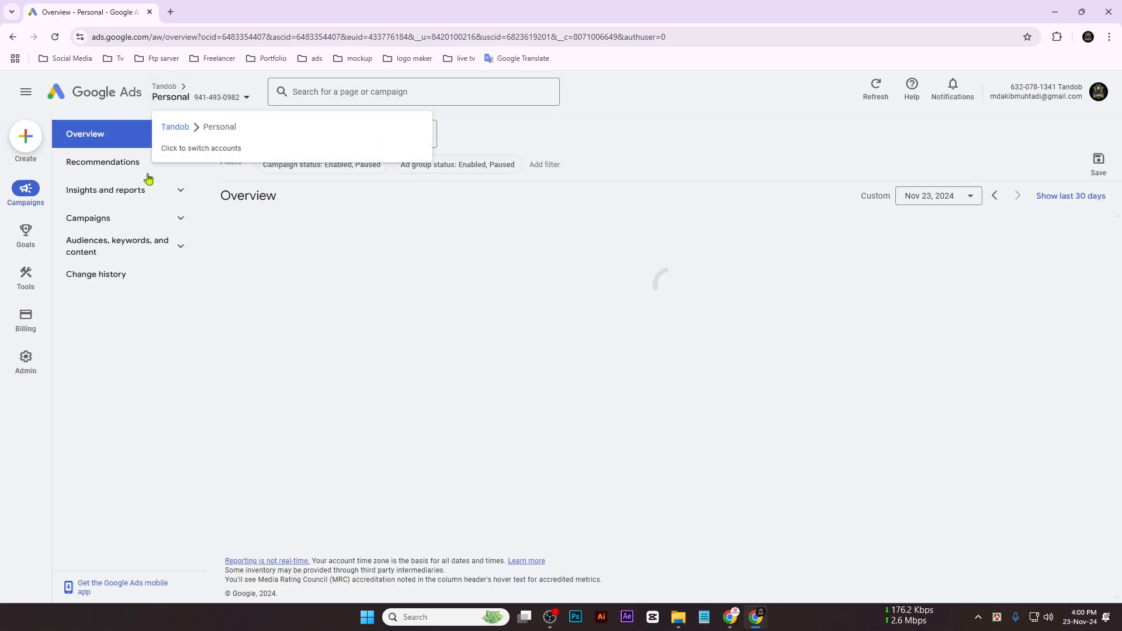
# Check the Personal account's name and customer ID, view the new-campaign objective choices, and return to the account's Overview.
pyautogui.moveTo(153, 98); pyautogui.dragTo(249, 99)
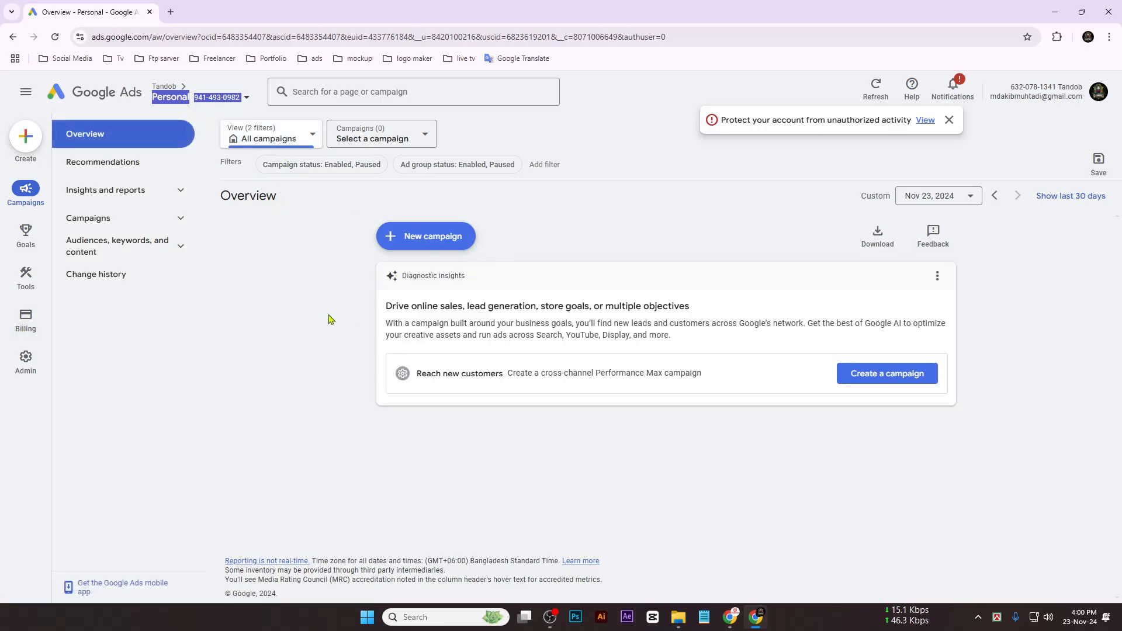
pyautogui.click(412, 238)
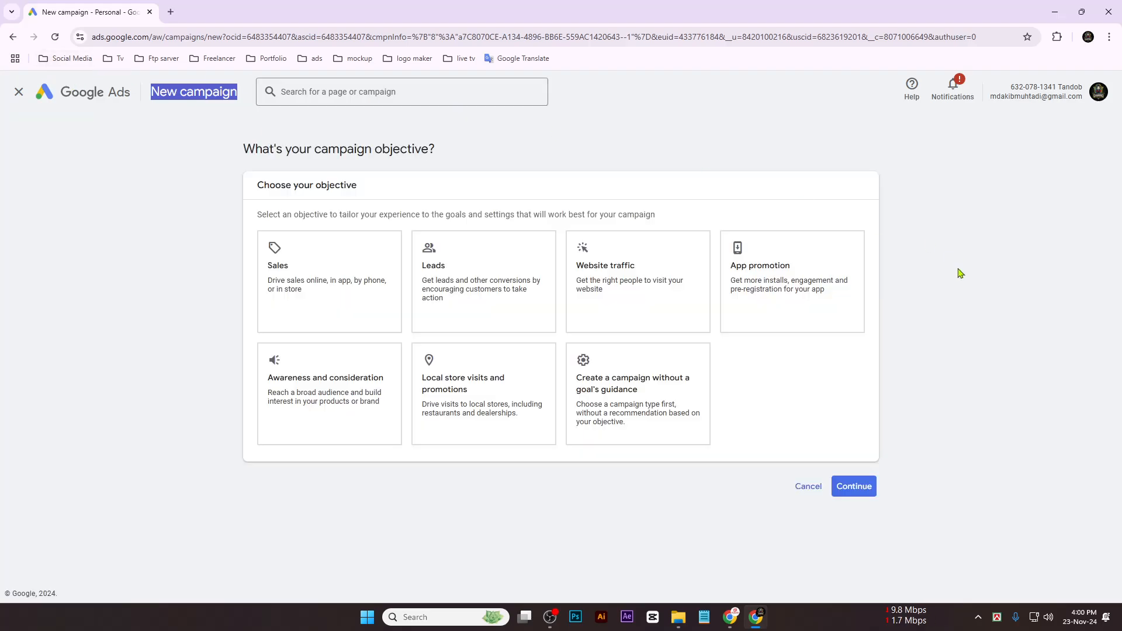
pyautogui.click(12, 37)
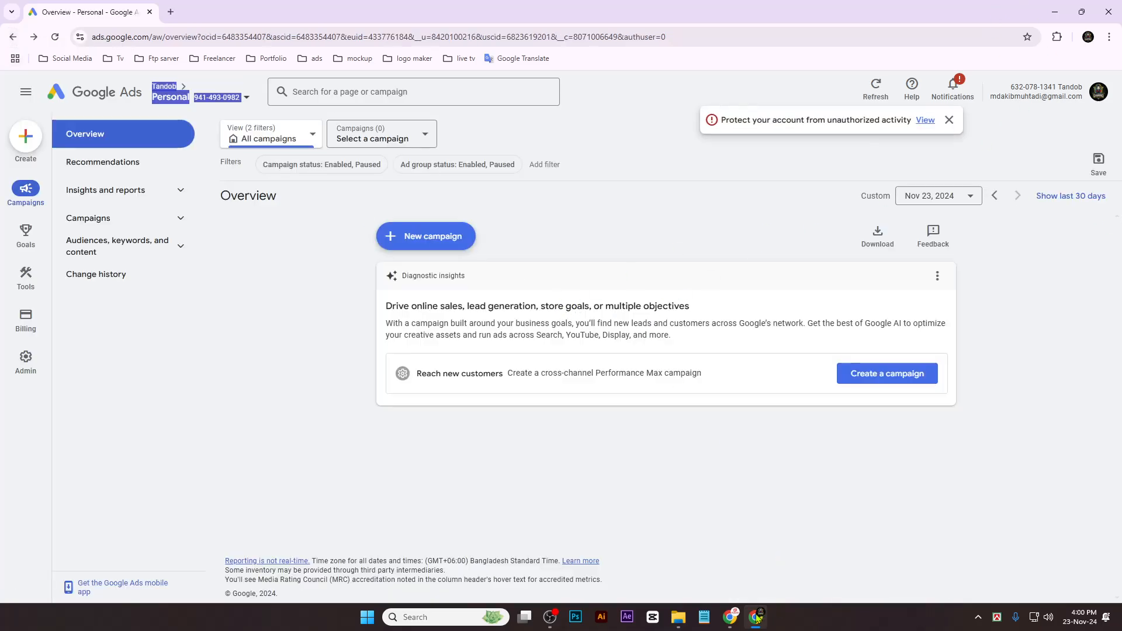
# In the Personal account's own window, remove the Tandob manager's access and confirm the unlinking.
pyautogui.click(730, 617)
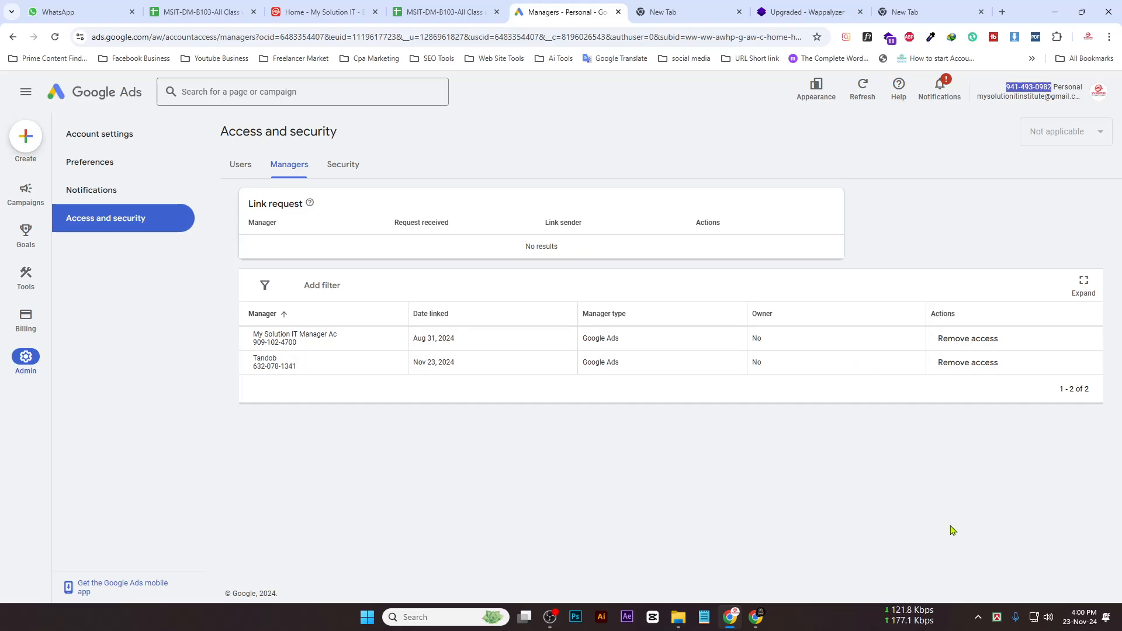
pyautogui.click(754, 617)
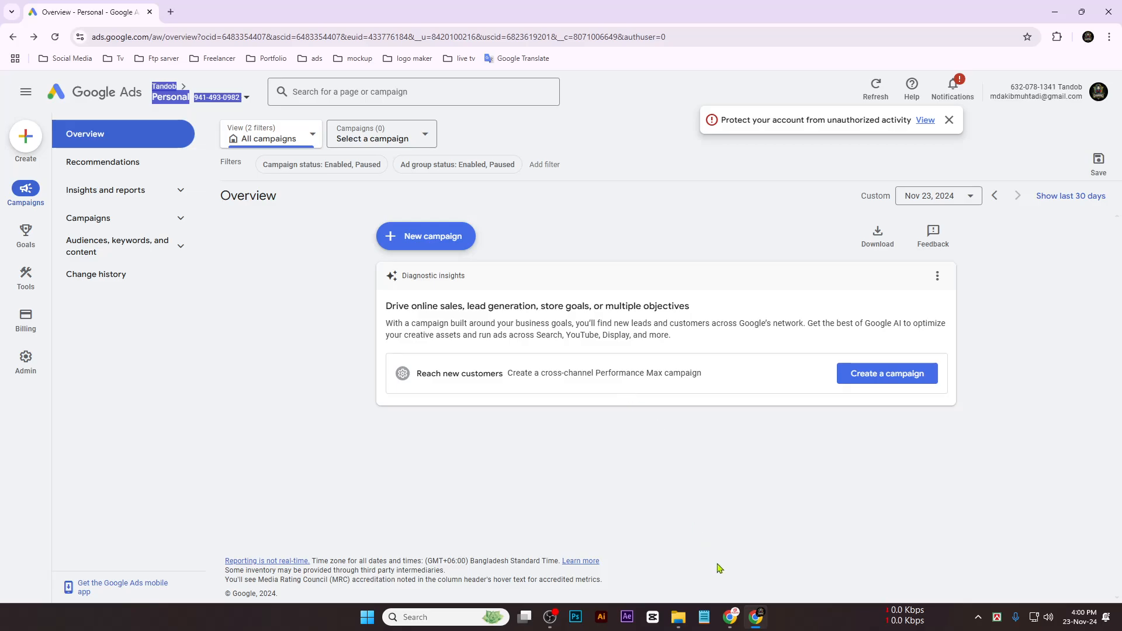
pyautogui.click(730, 617)
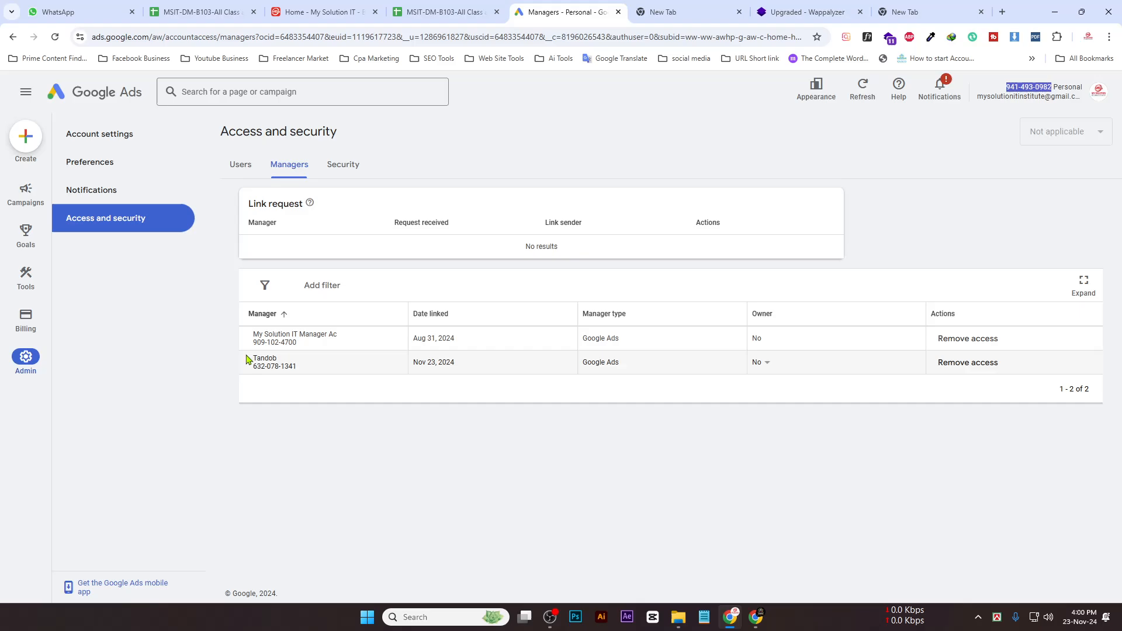
pyautogui.moveTo(254, 359); pyautogui.dragTo(301, 369)
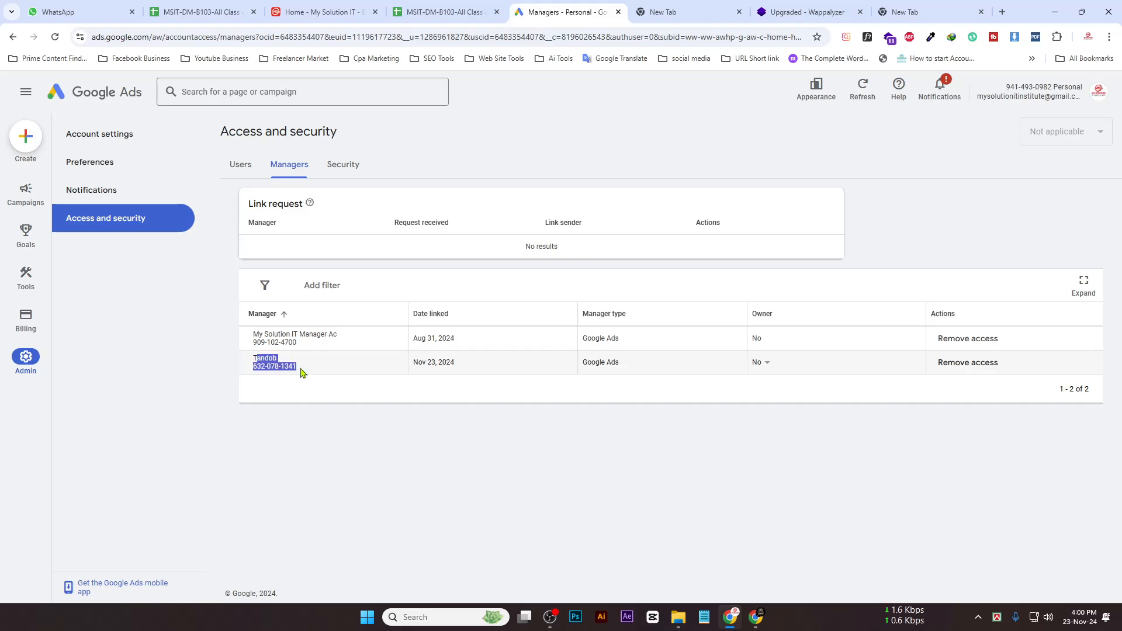
pyautogui.click(963, 364)
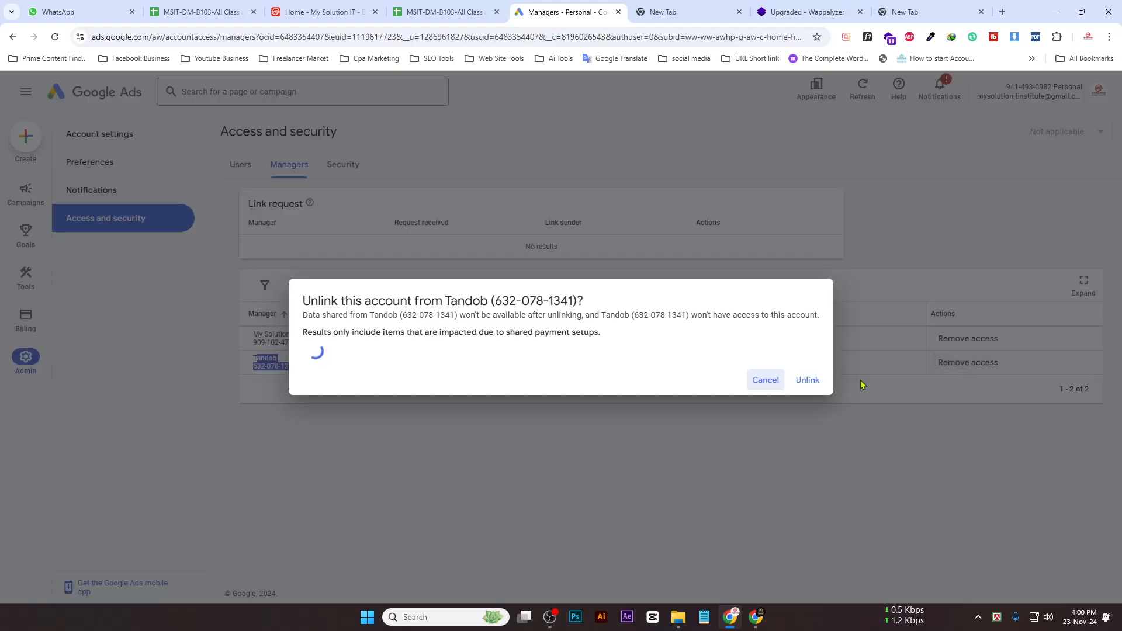
pyautogui.click(809, 381)
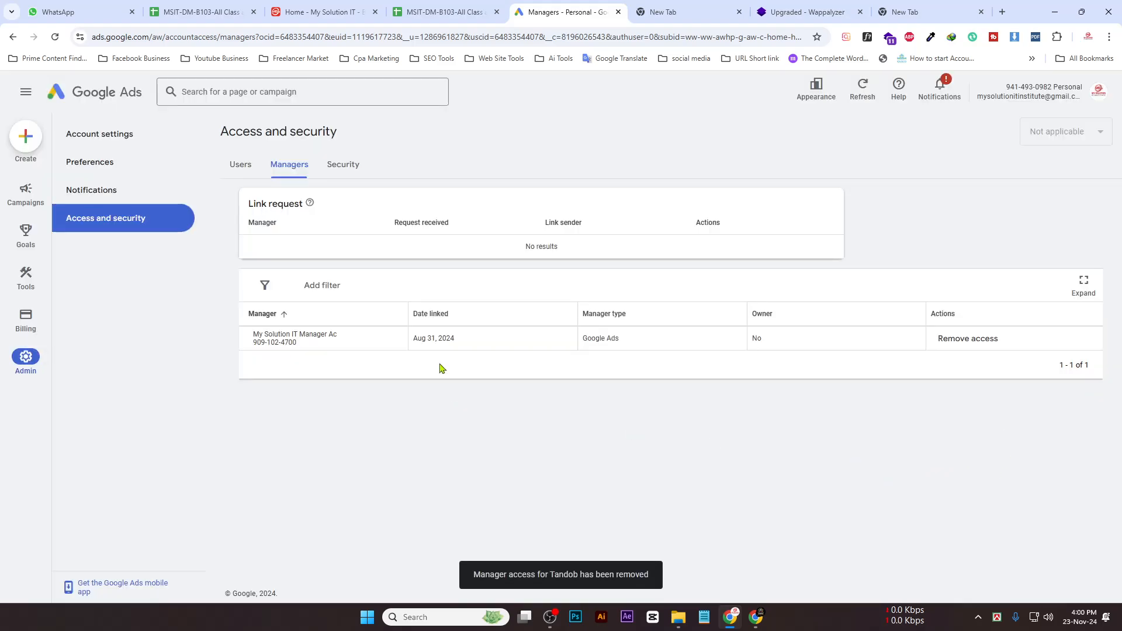
# Reload the Tandob manager's window, copy the customer ID from the Personal account's window, and return to the manager's window.
pyautogui.click(755, 617)
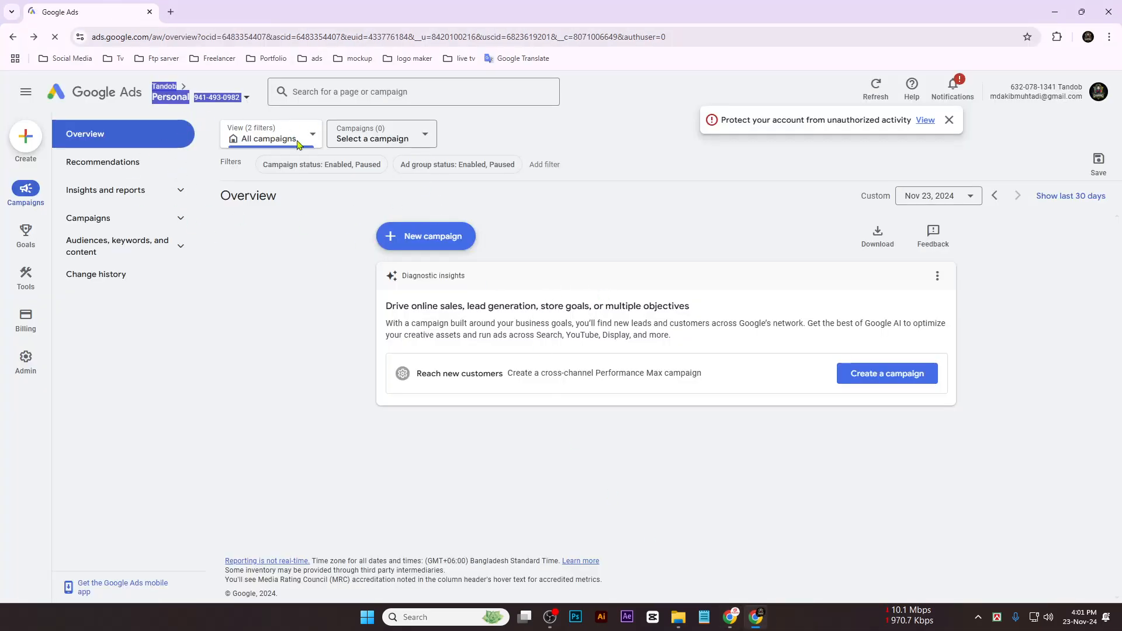
pyautogui.click(1055, 12)
pyautogui.click(733, 617)
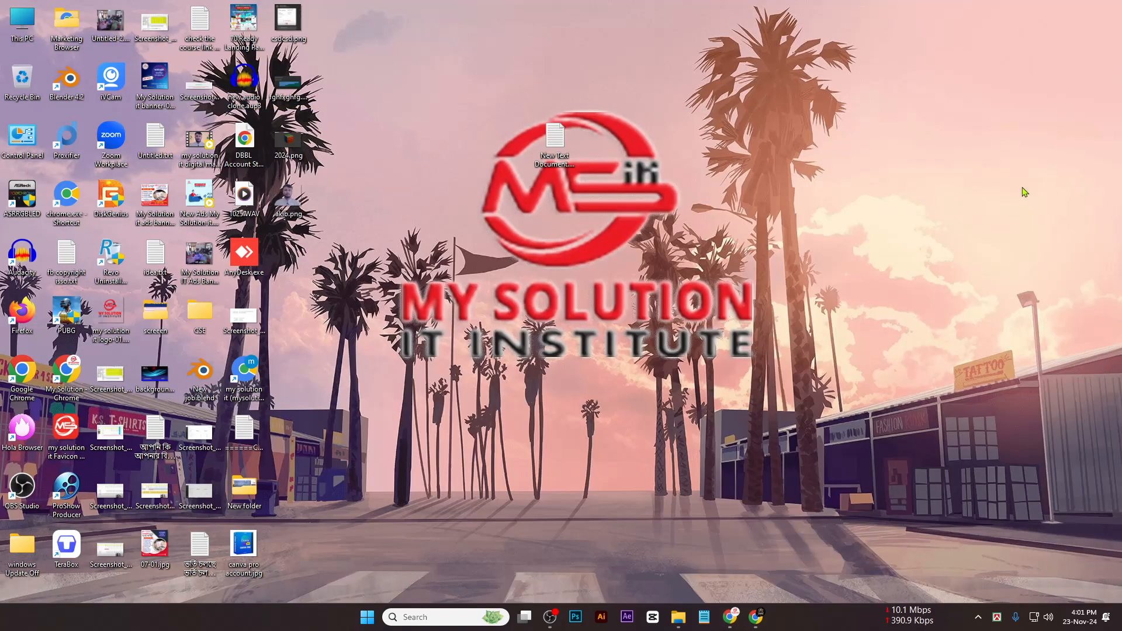
pyautogui.click(730, 618)
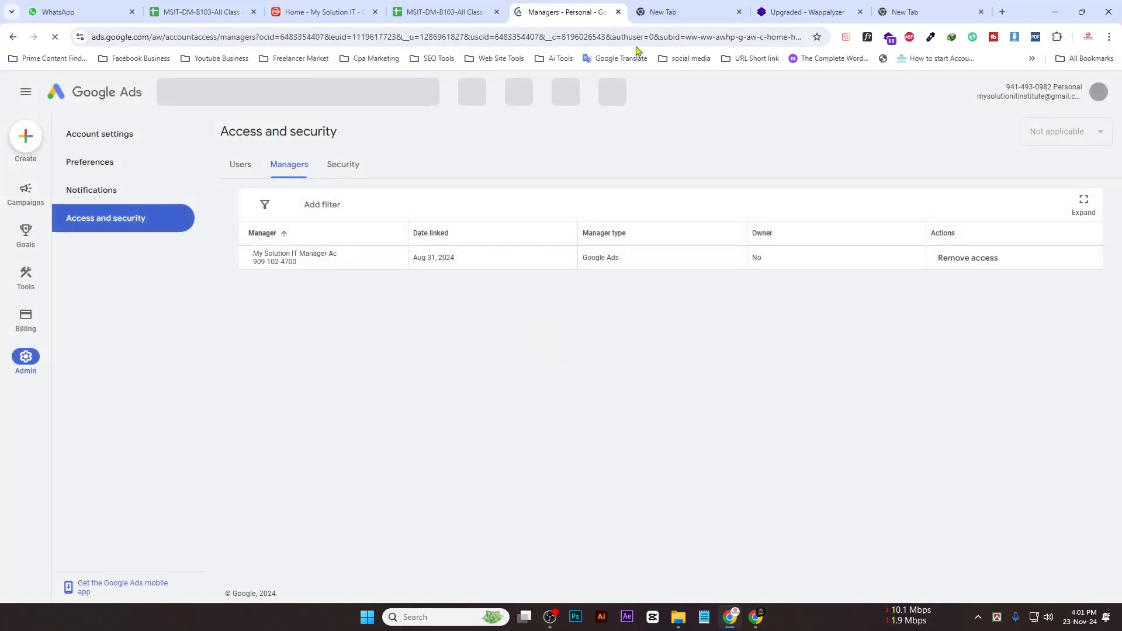
pyautogui.moveTo(1005, 87); pyautogui.dragTo(1055, 86)
pyautogui.hotkey('ctrl', 'c')
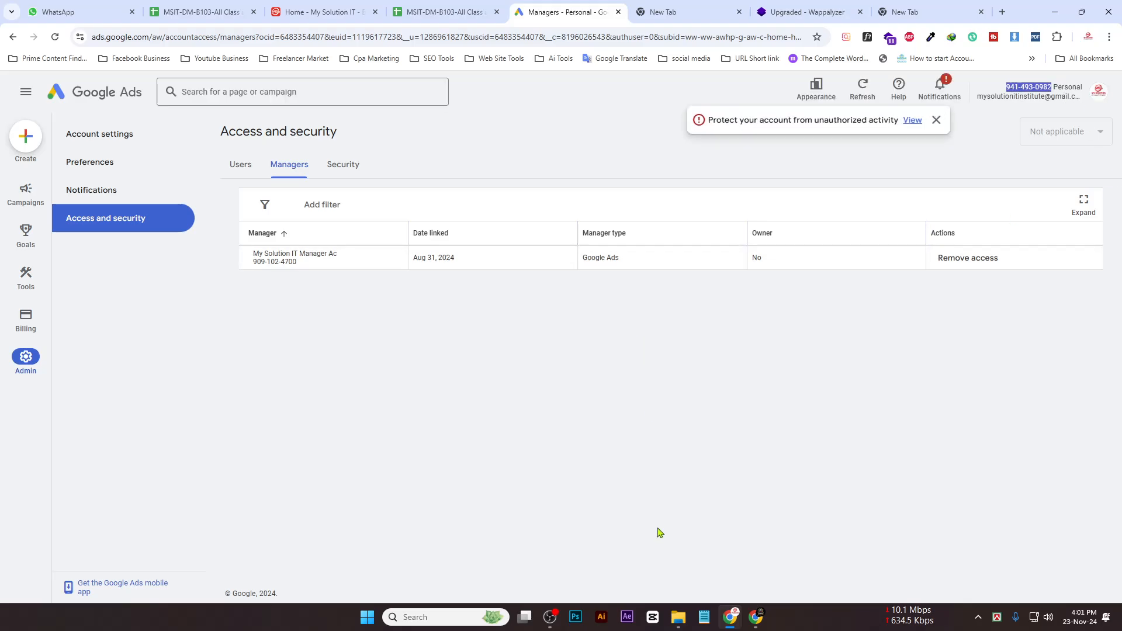
pyautogui.click(757, 618)
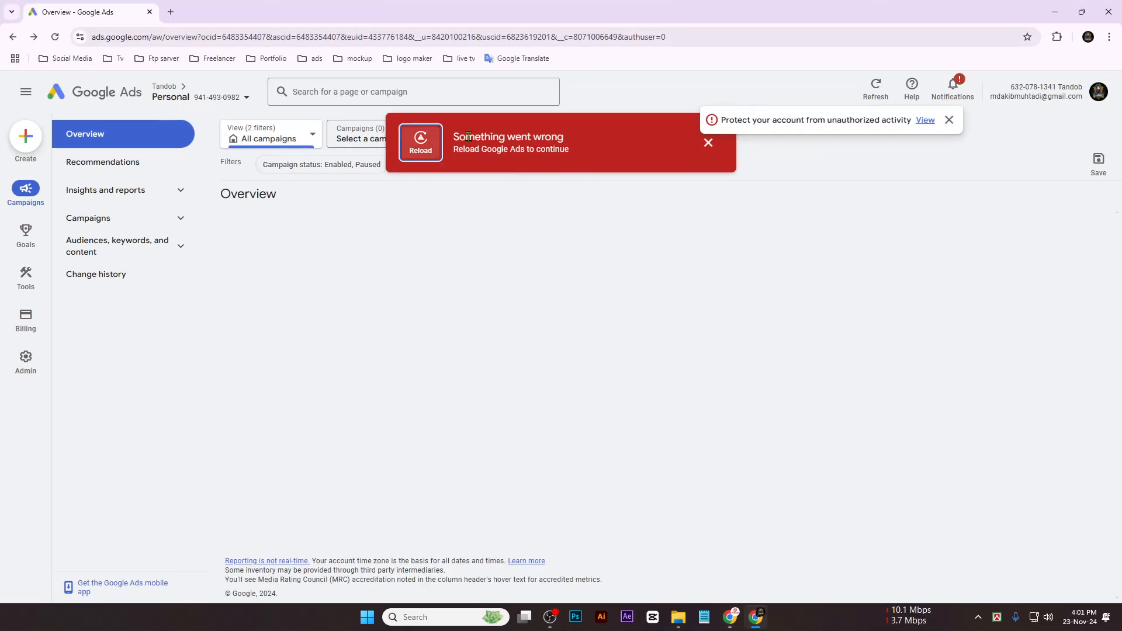
# Look for the unlinked Personal account in the manager's account switcher and search for it by the copied customer ID.
pyautogui.click(178, 98)
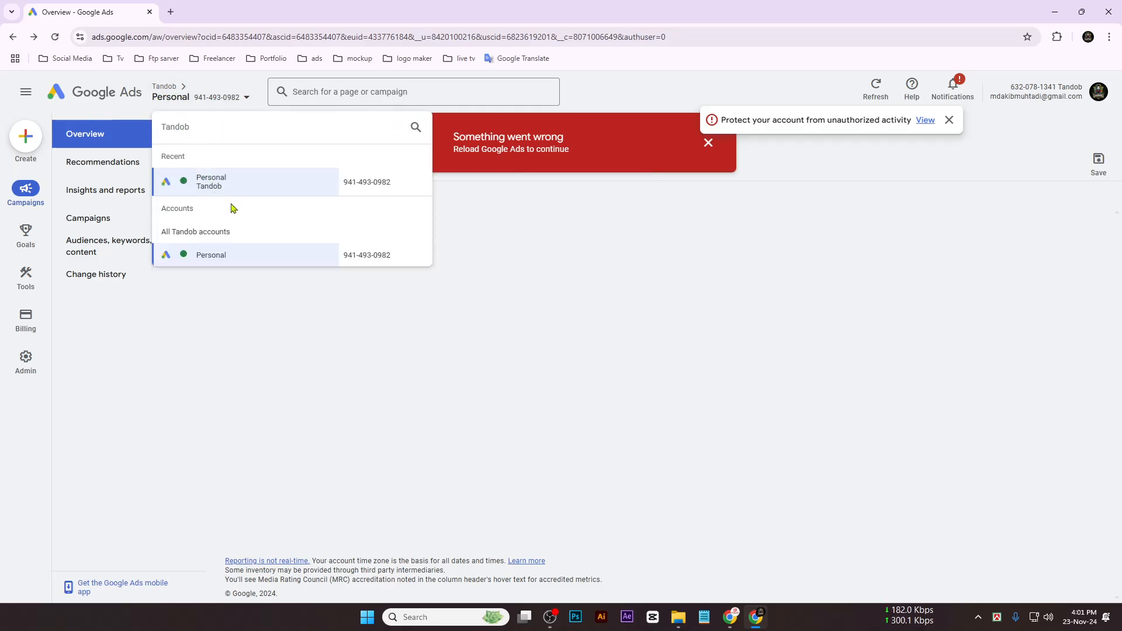
pyautogui.click(227, 193)
pyautogui.click(239, 96)
pyautogui.click(412, 133)
pyautogui.hotkey('ctrl', 'v')
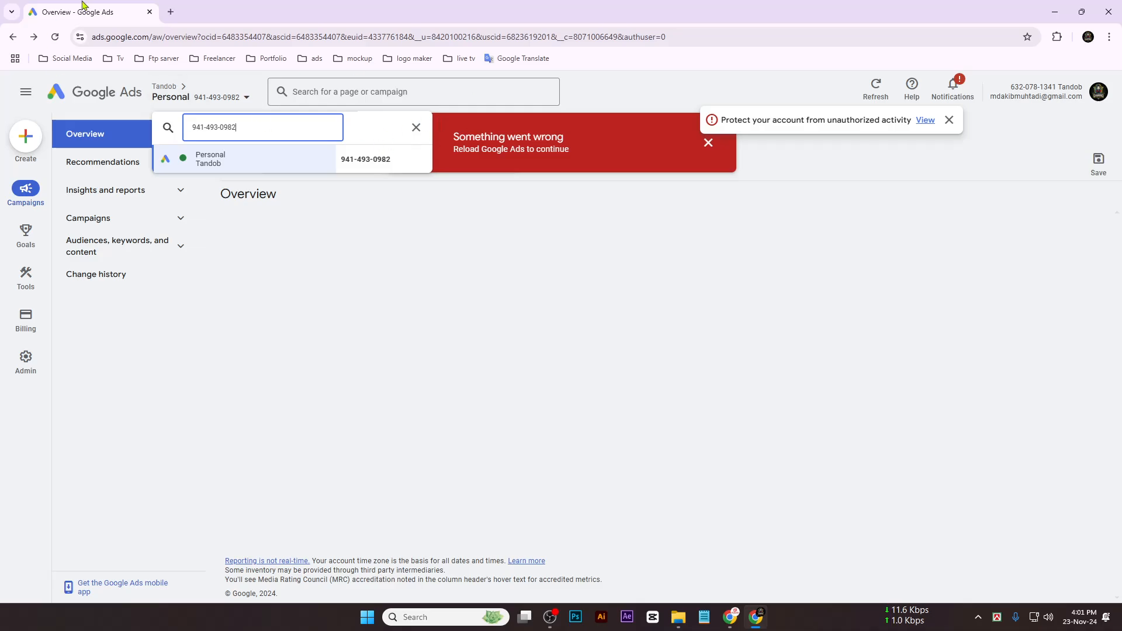
# Reload the page, return to the Tandob manager account's Overview, and dismiss the error banner.
pyautogui.click(57, 38)
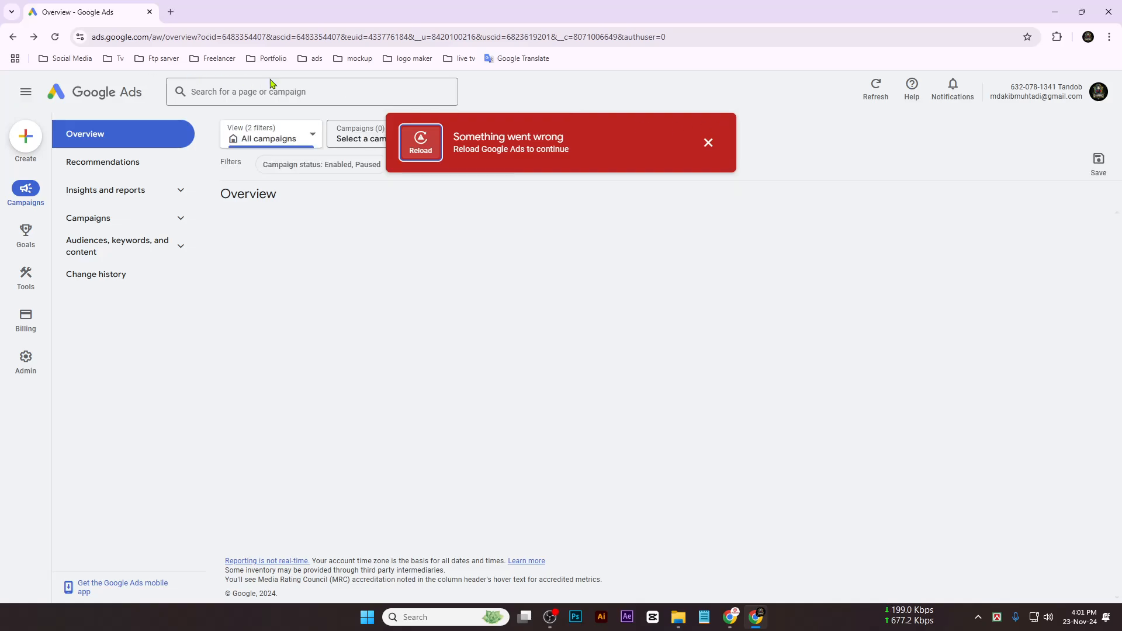
pyautogui.click(1099, 91)
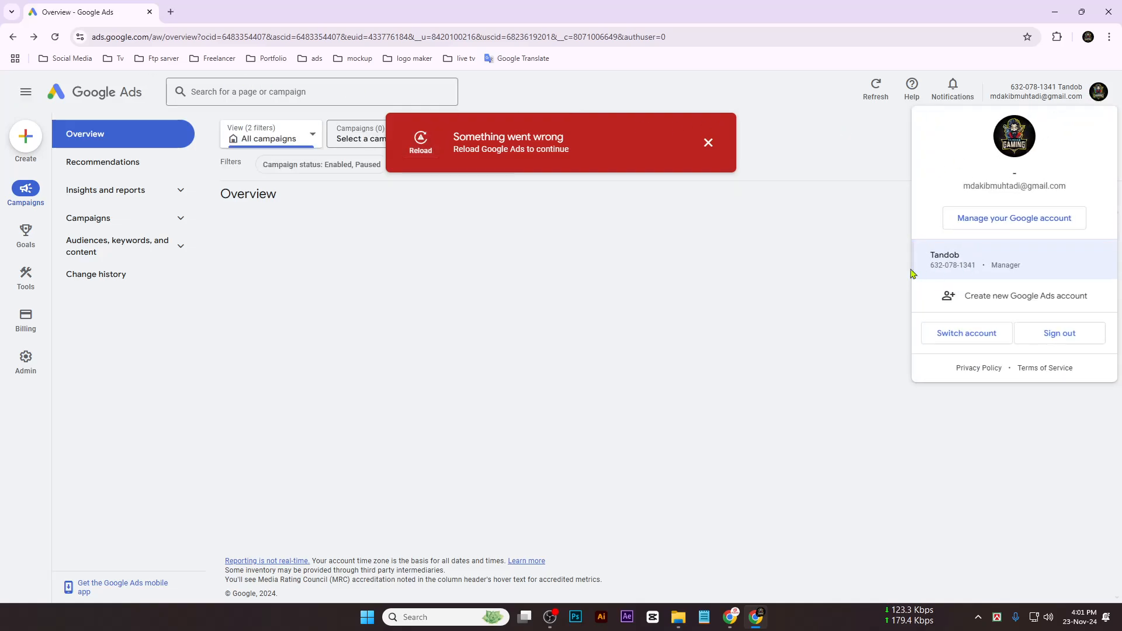
pyautogui.click(26, 232)
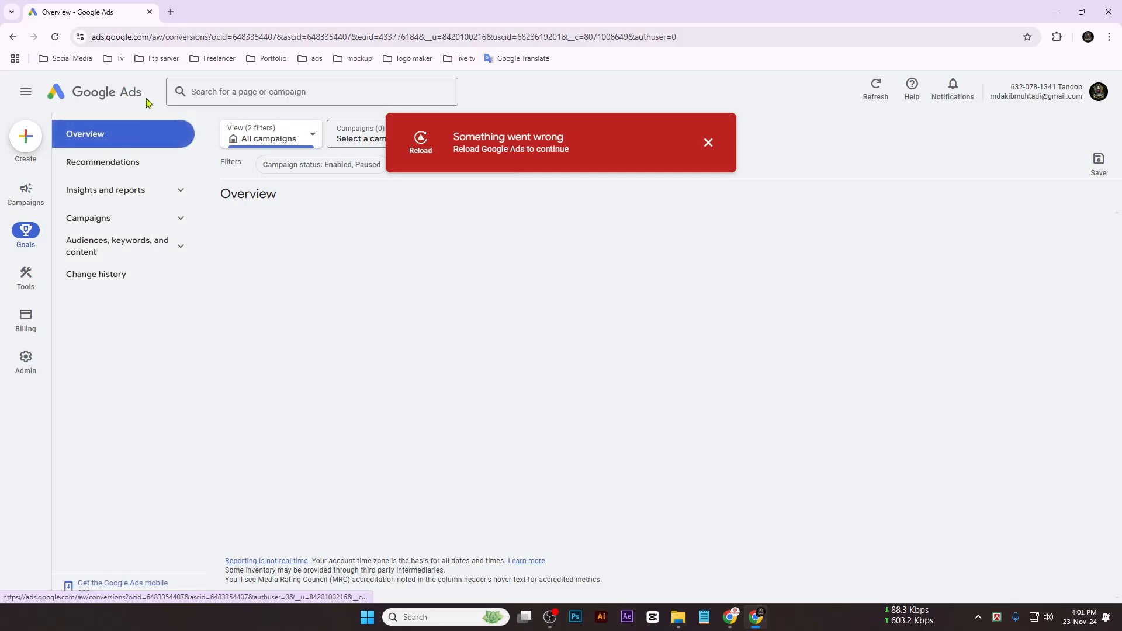
pyautogui.click(122, 100)
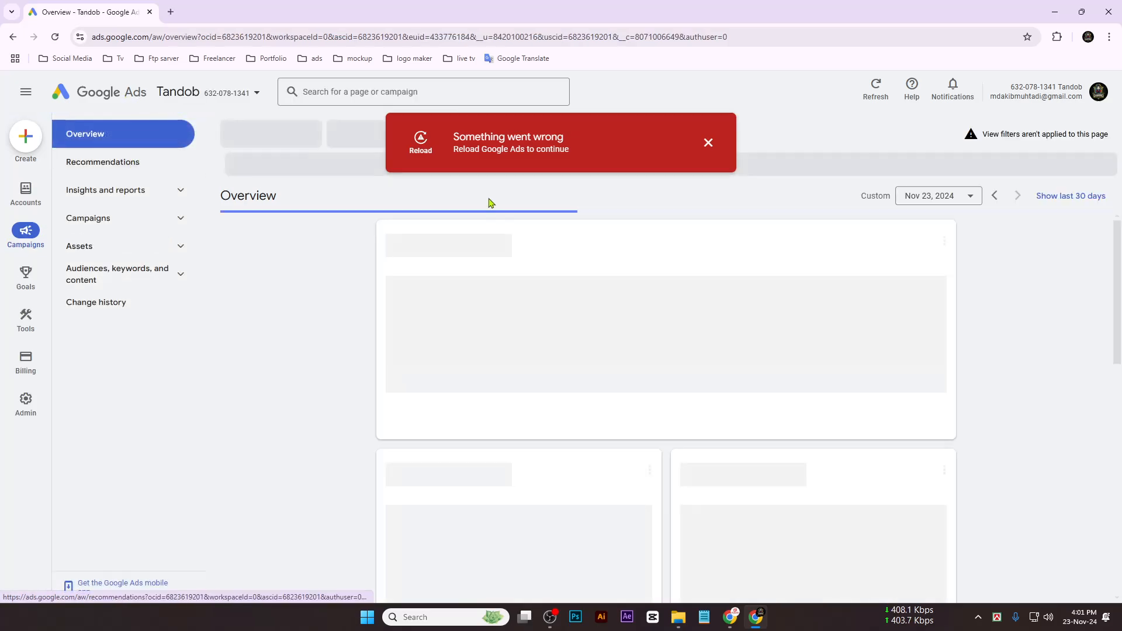
pyautogui.click(708, 143)
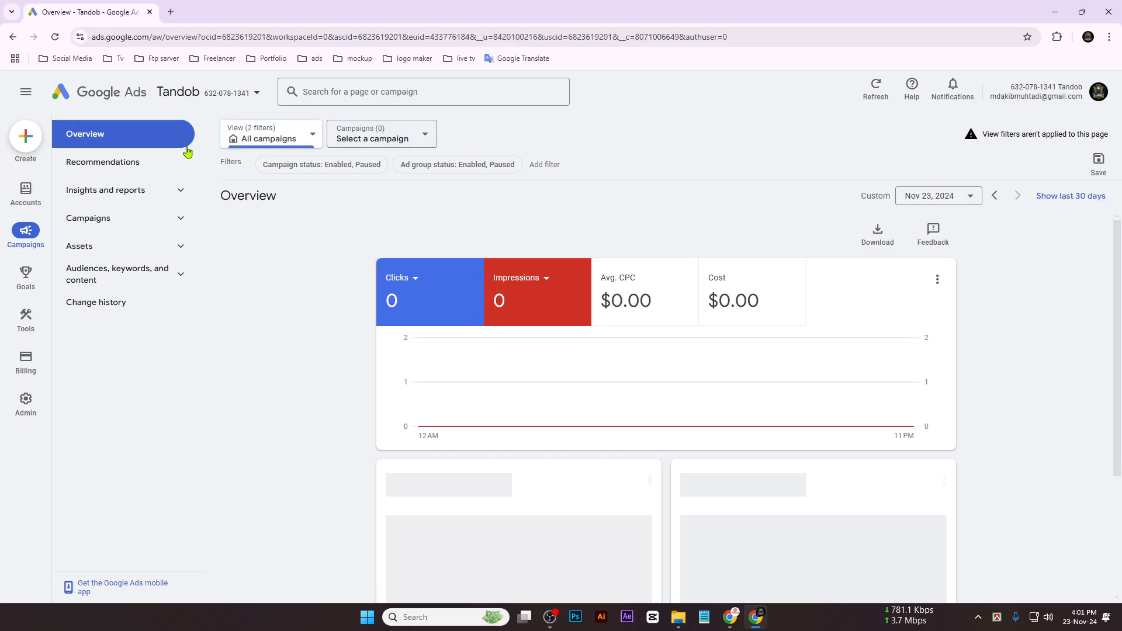
# Check Tandob's linked account list, search it for the Personal account's customer ID, and close the search.
pyautogui.click(229, 94)
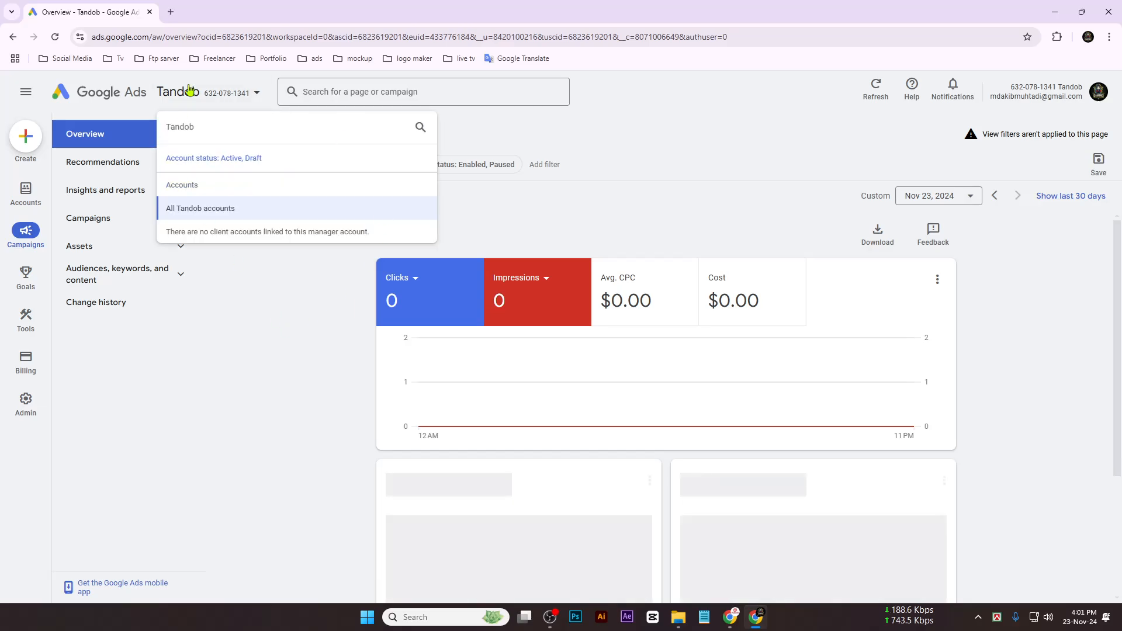
pyautogui.click(343, 284)
pyautogui.scroll(-1, 579, 351)
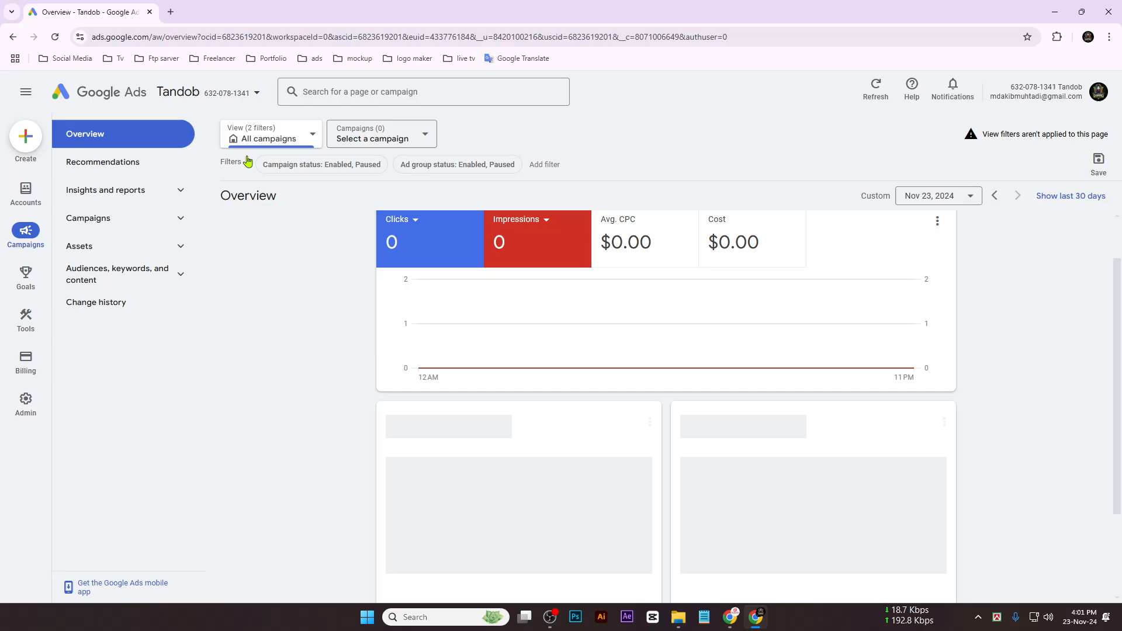
pyautogui.click(244, 95)
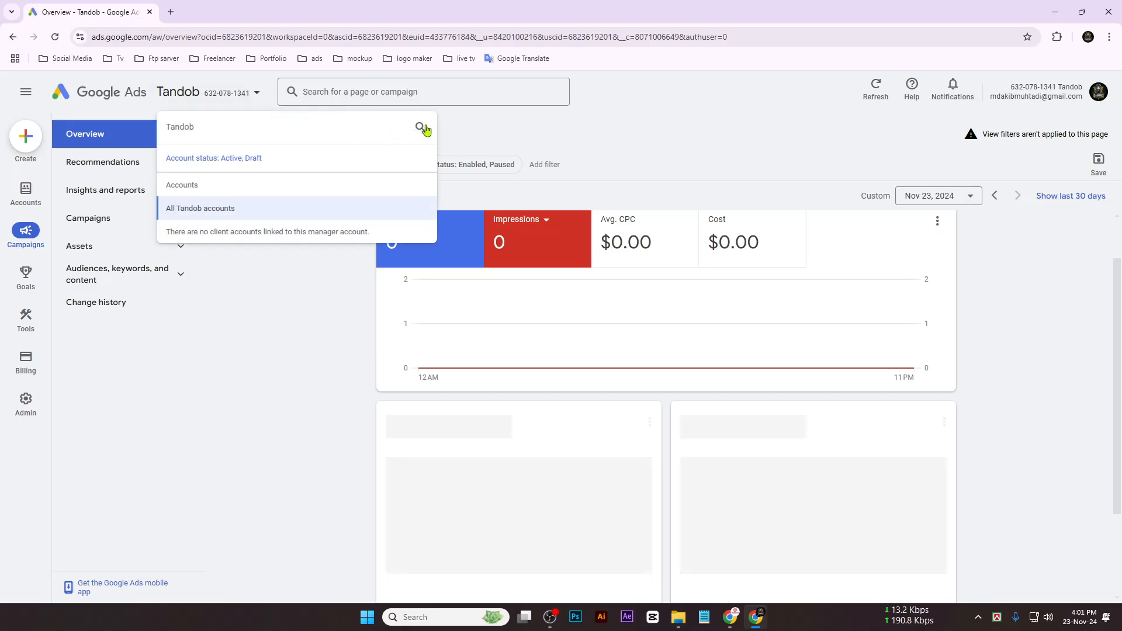
pyautogui.hotkey('ctrl', 'v')
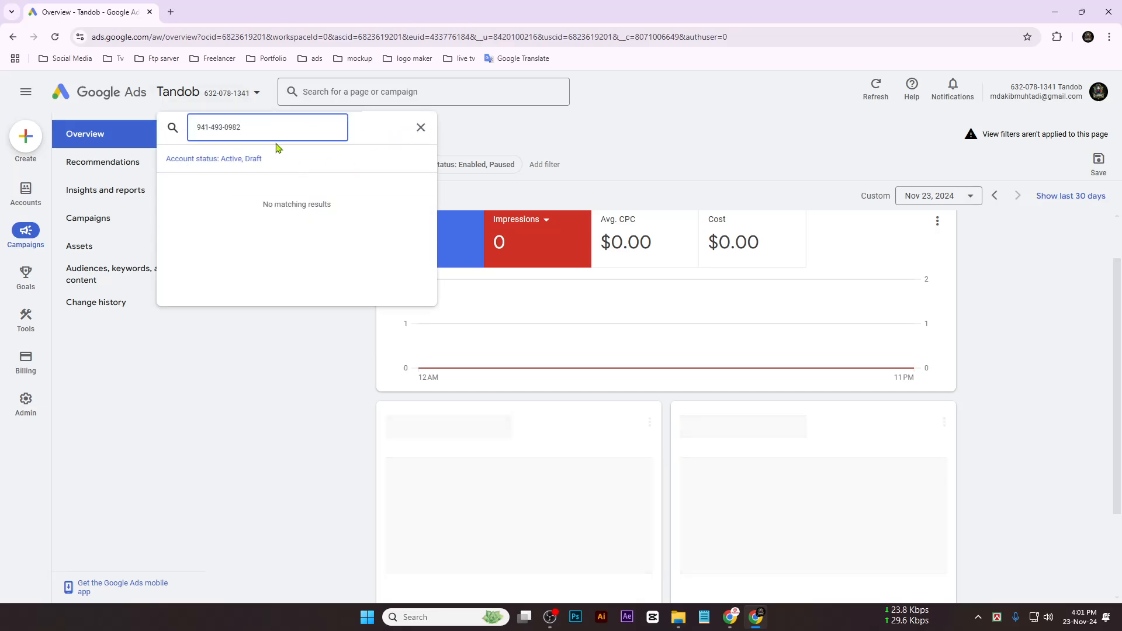
pyautogui.moveTo(261, 204); pyautogui.dragTo(344, 213)
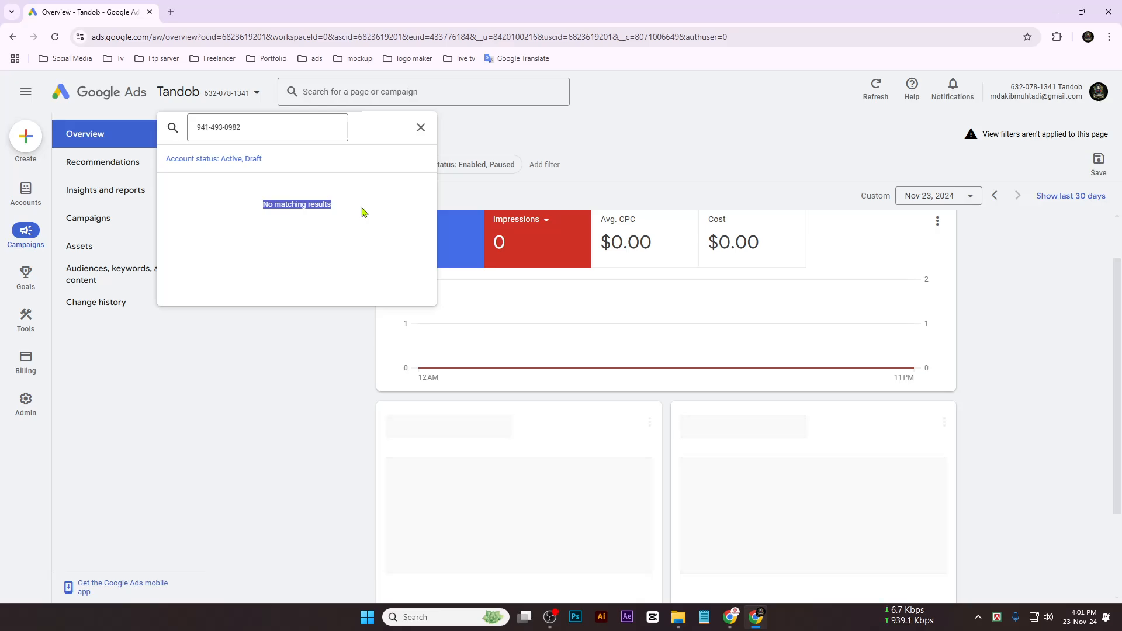
pyautogui.click(422, 135)
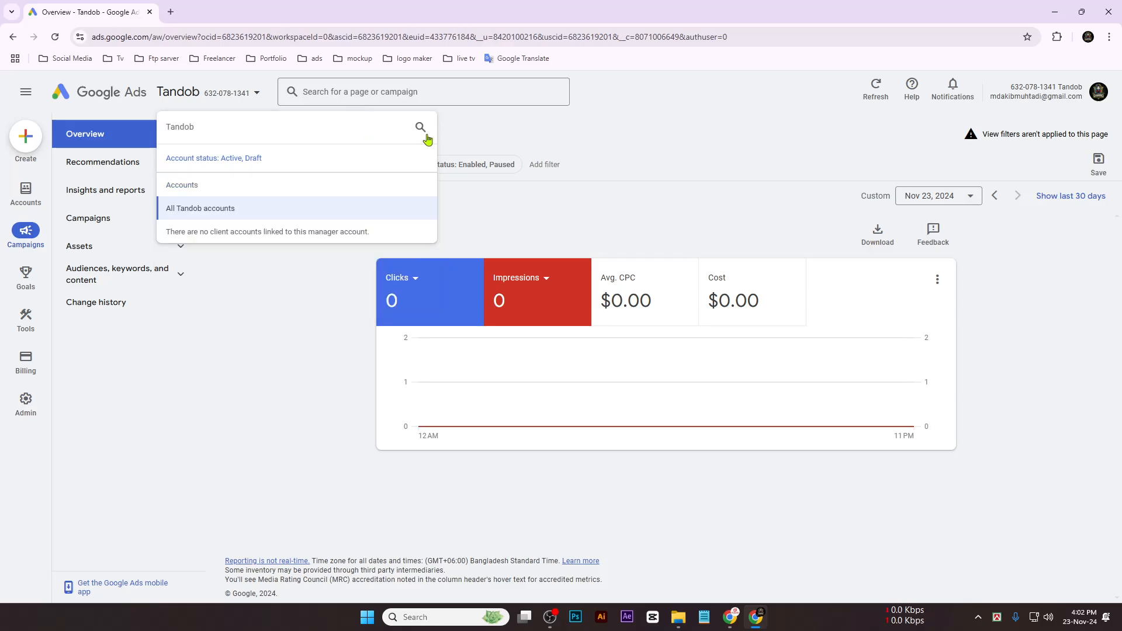
pyautogui.click(297, 275)
pyautogui.click(221, 100)
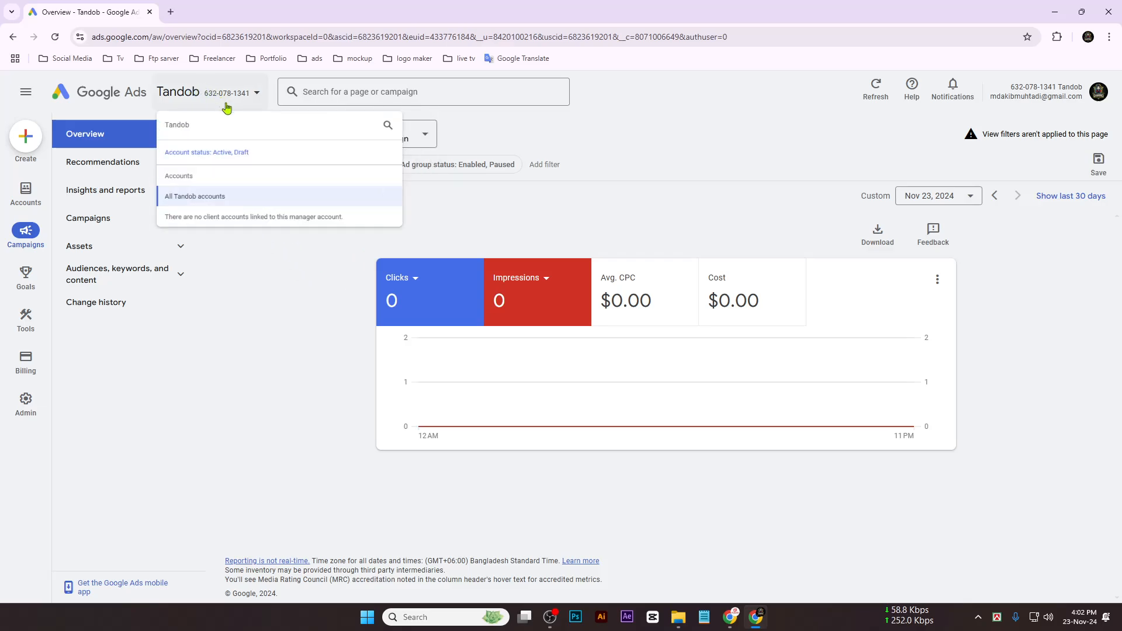
pyautogui.click(266, 414)
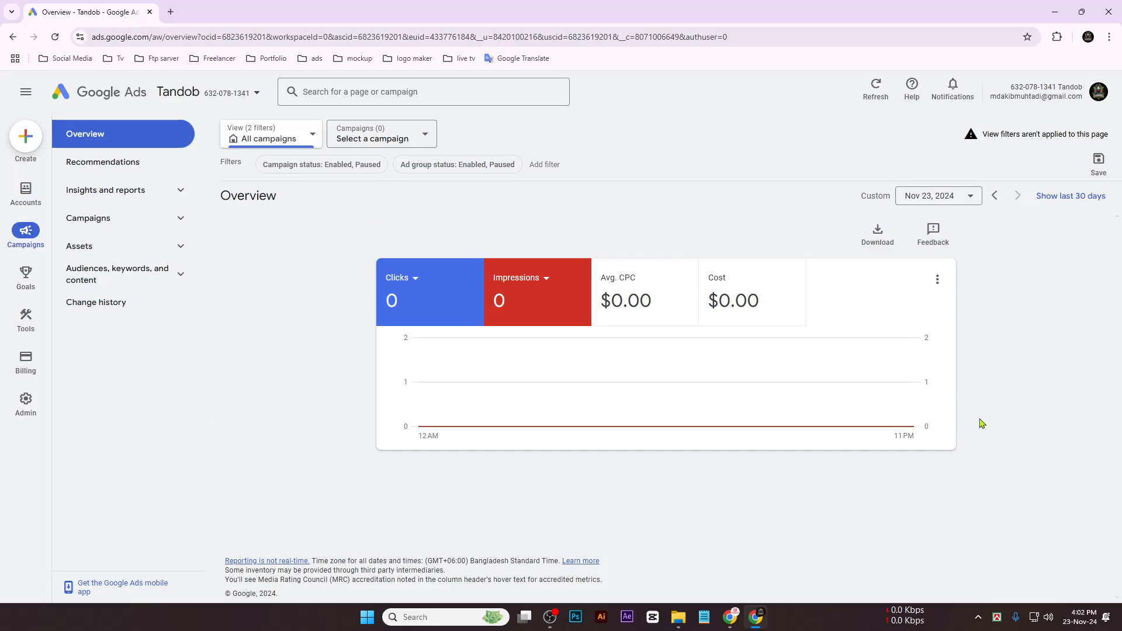
pyautogui.click(237, 101)
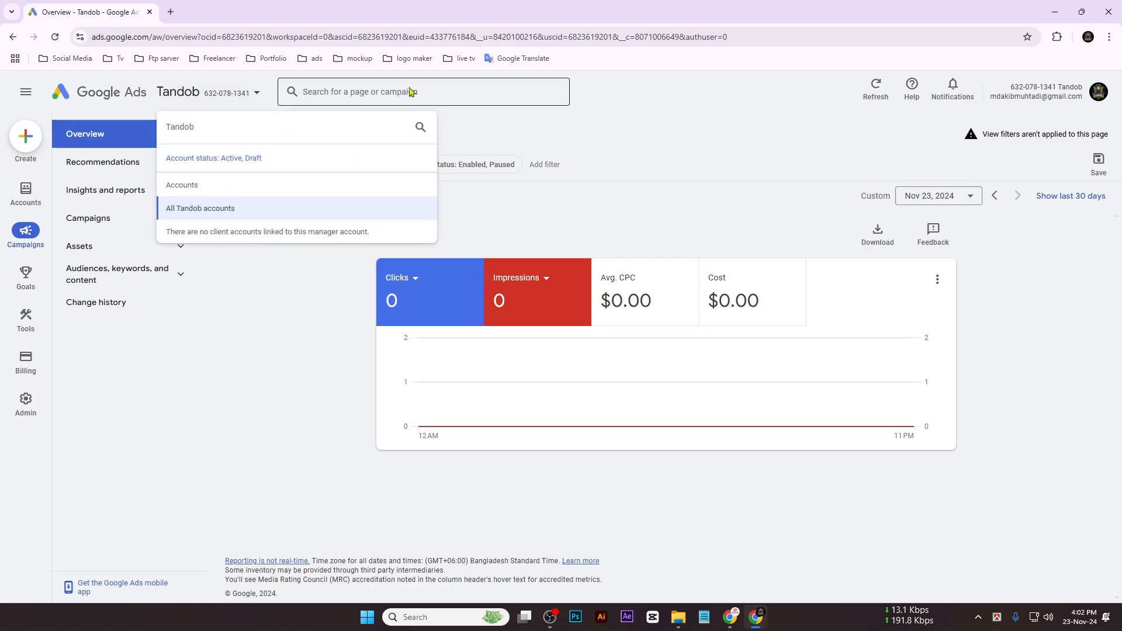
pyautogui.click(417, 127)
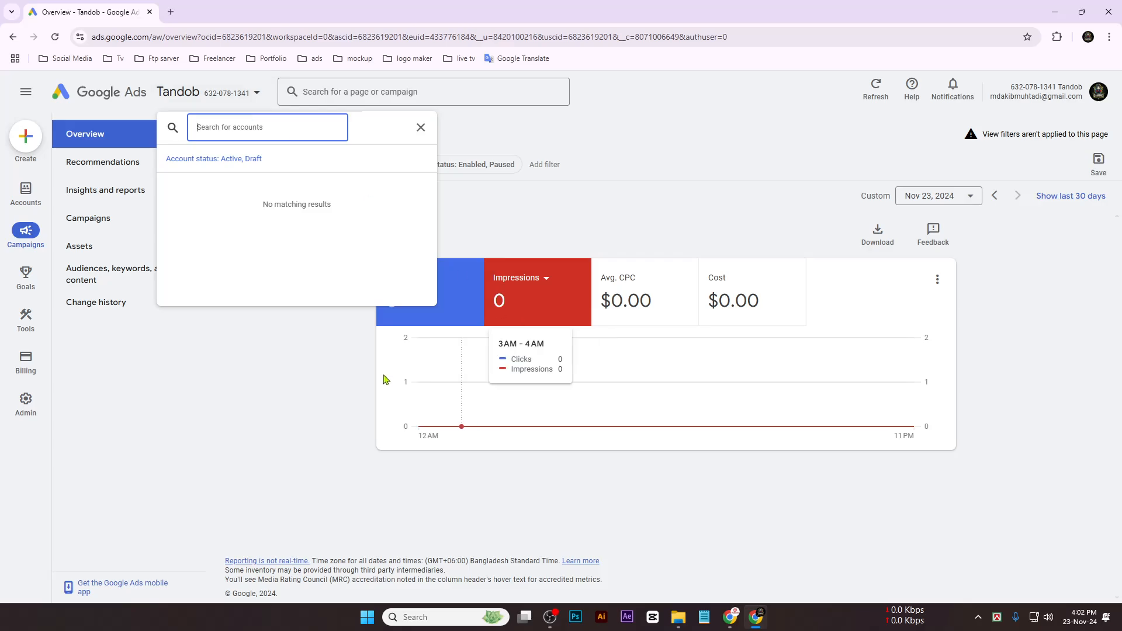
pyautogui.click(321, 427)
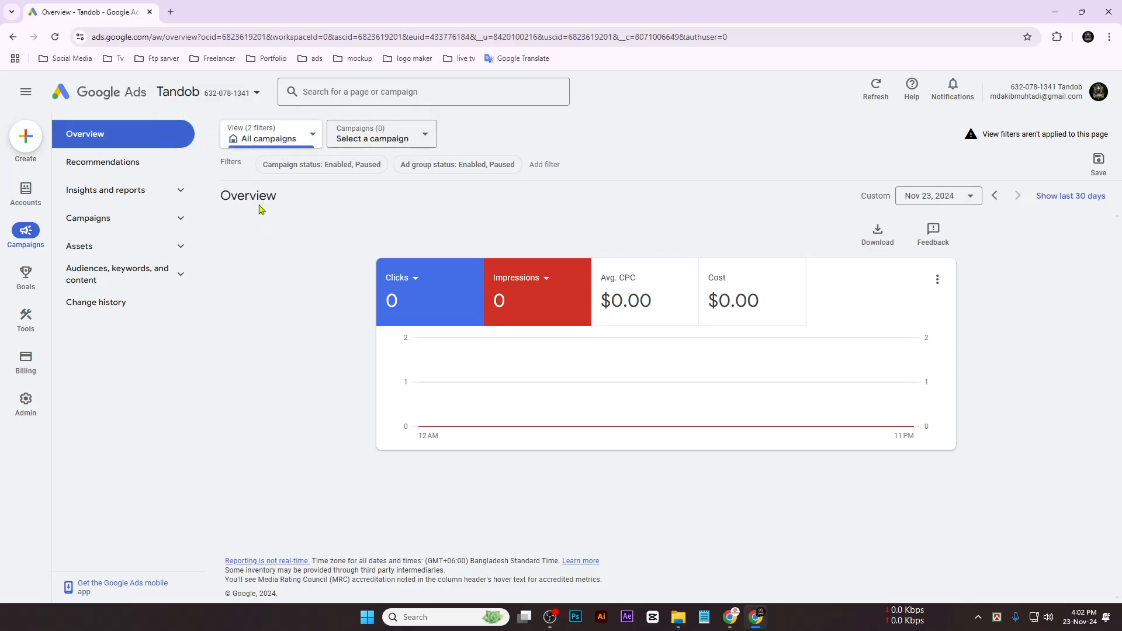
pyautogui.click(220, 104)
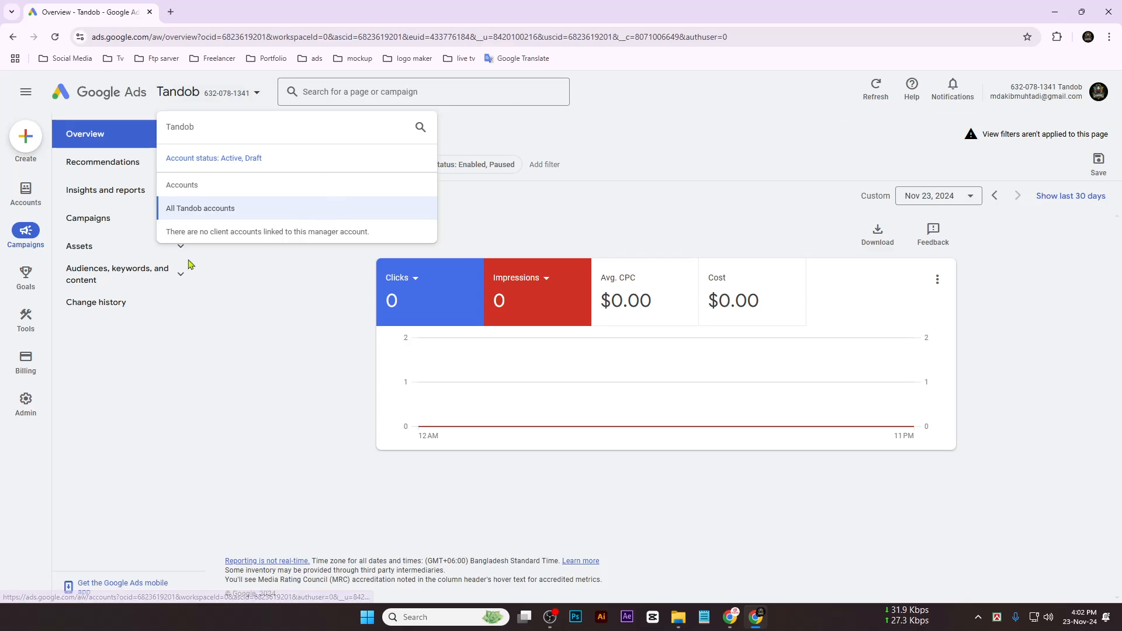
pyautogui.click(245, 331)
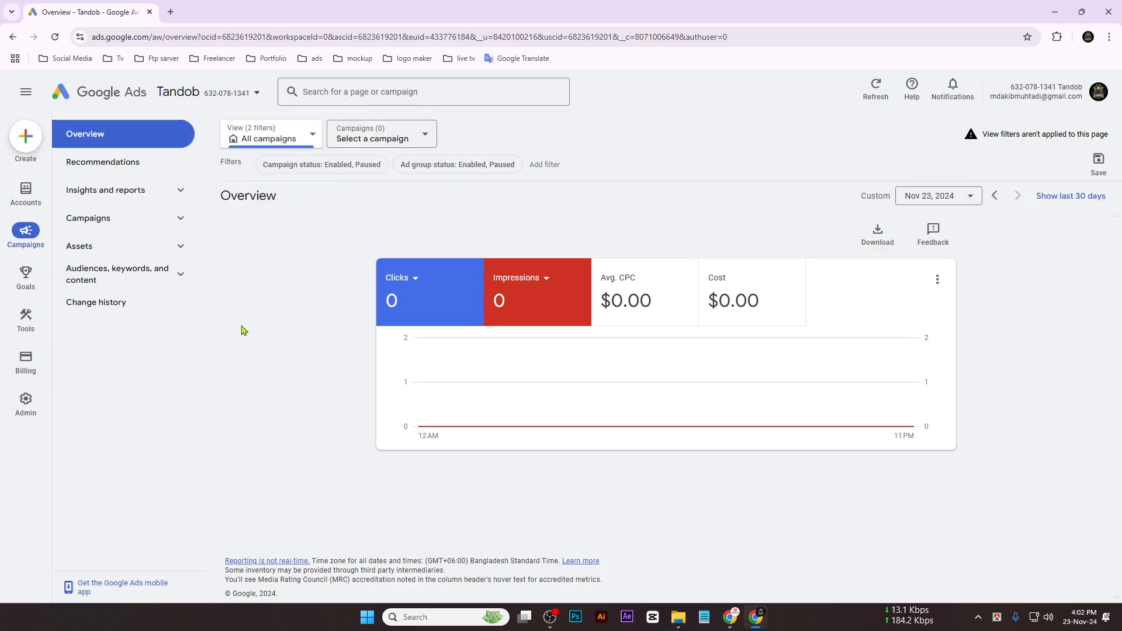